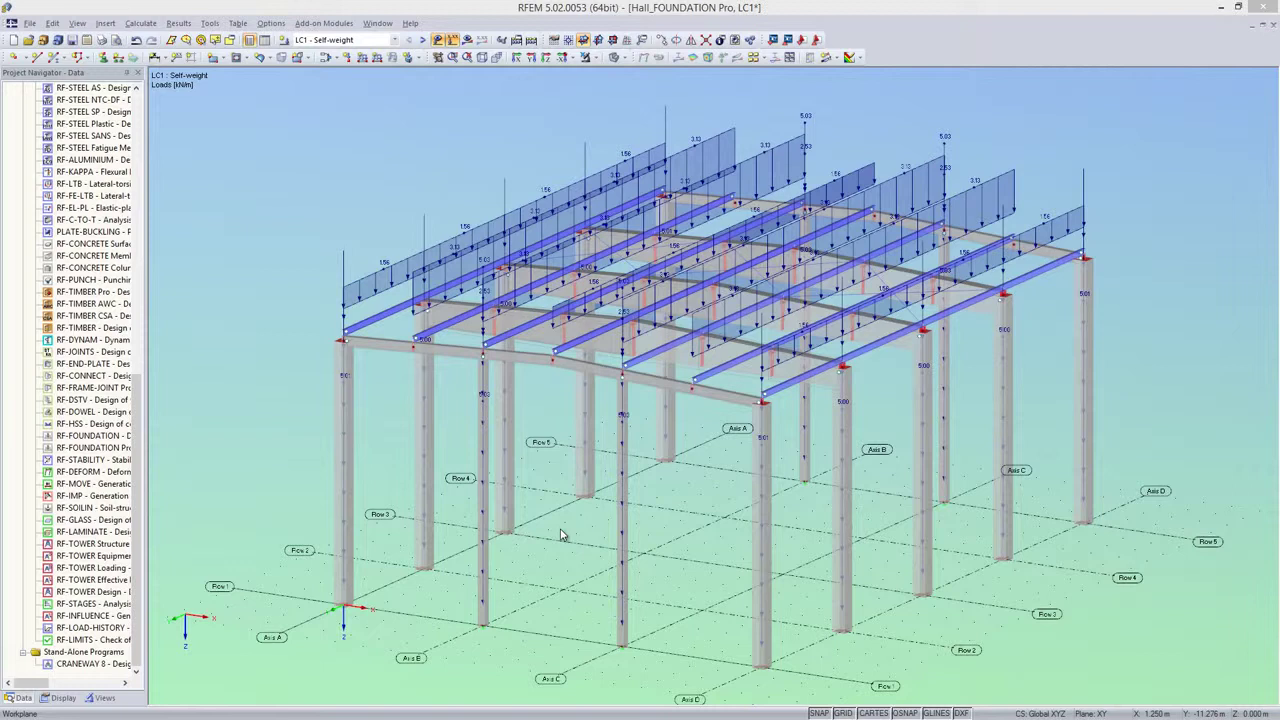
Review the load cases, load combinations and result combinations defined in the hall model
mouse_move(560, 535)
middle_mouse_down("ctrl")
mouse_move(466, 451)
mouse_move(457, 423)
mouse_move(476, 471)
mouse_move(575, 548)
middle_mouse_up("ctrl")
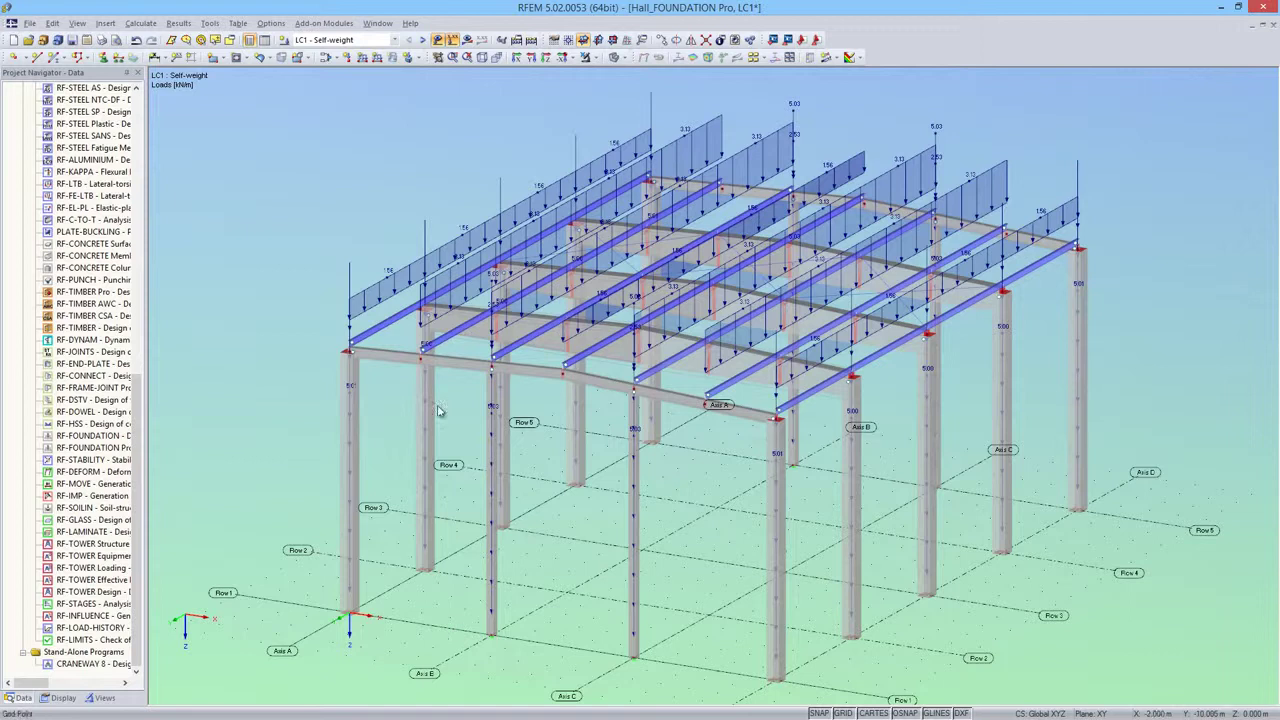
left_click(395, 40)
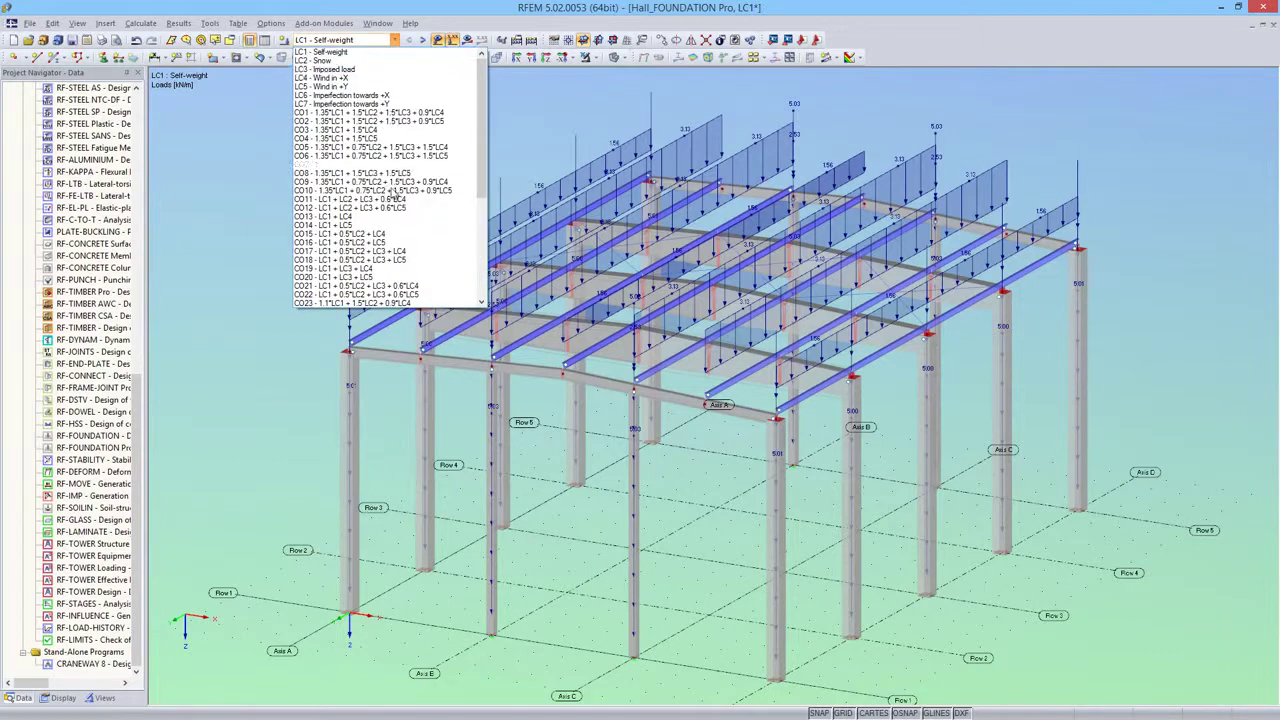
left_click_drag(483, 190, 483, 265)
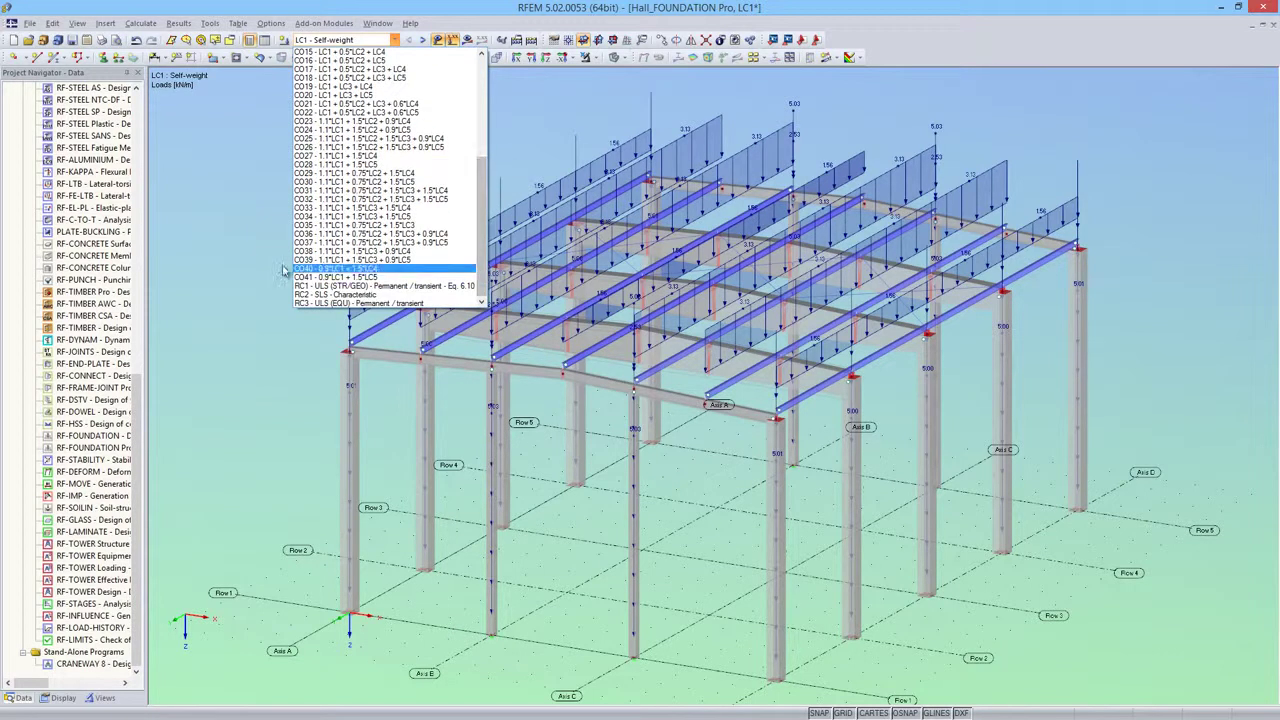
left_click(240, 268)
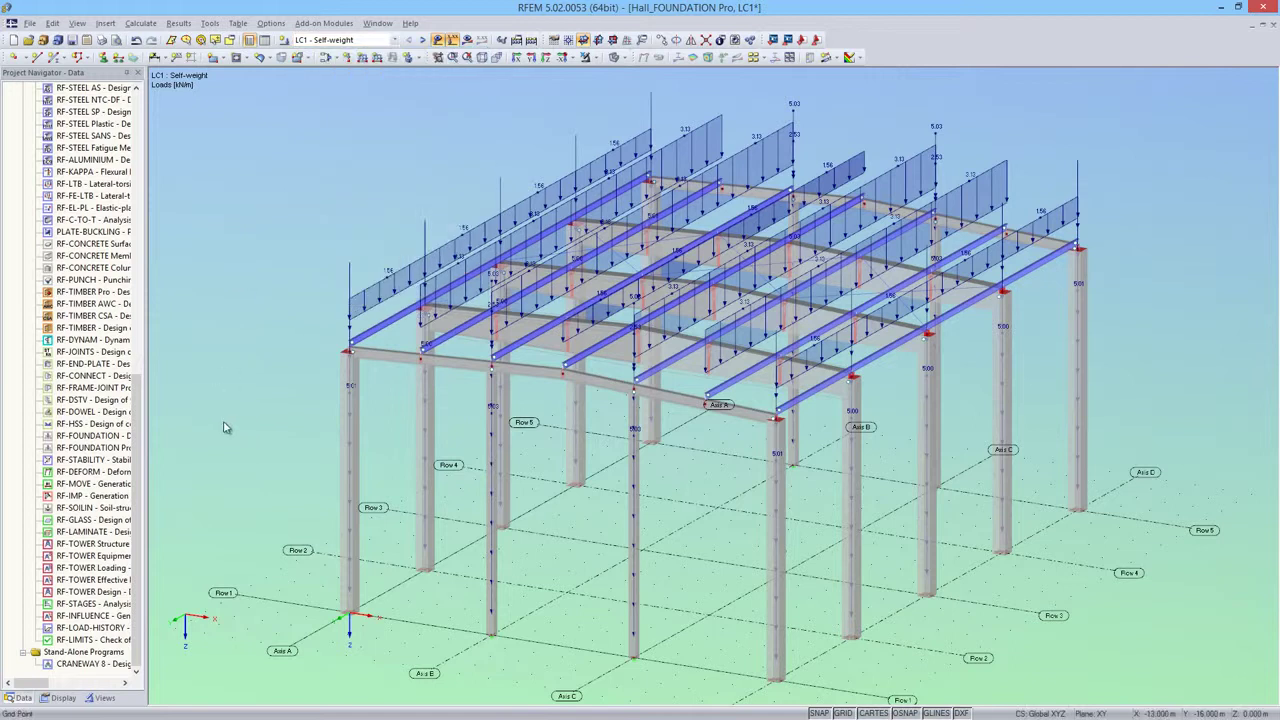
Open the RF-FOUNDATION Pro add-on module and select the German DIN national annex for the design standard
double_click(110, 447)
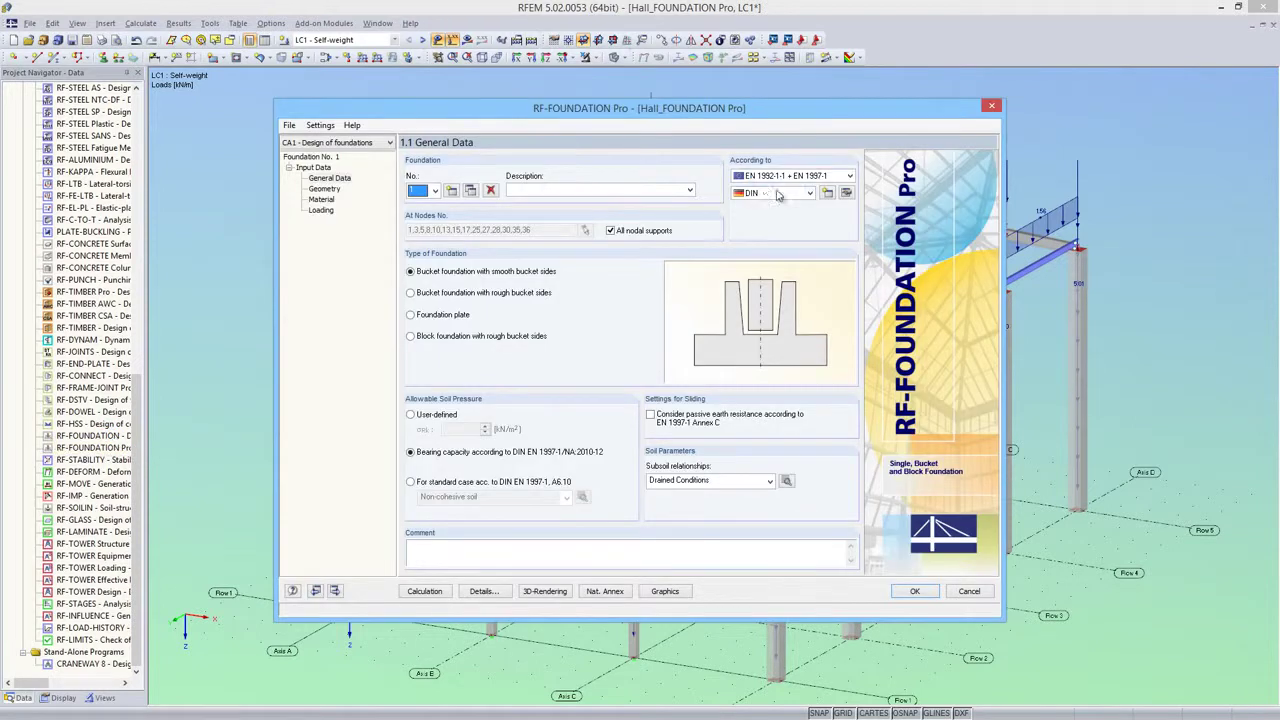
left_click(810, 194)
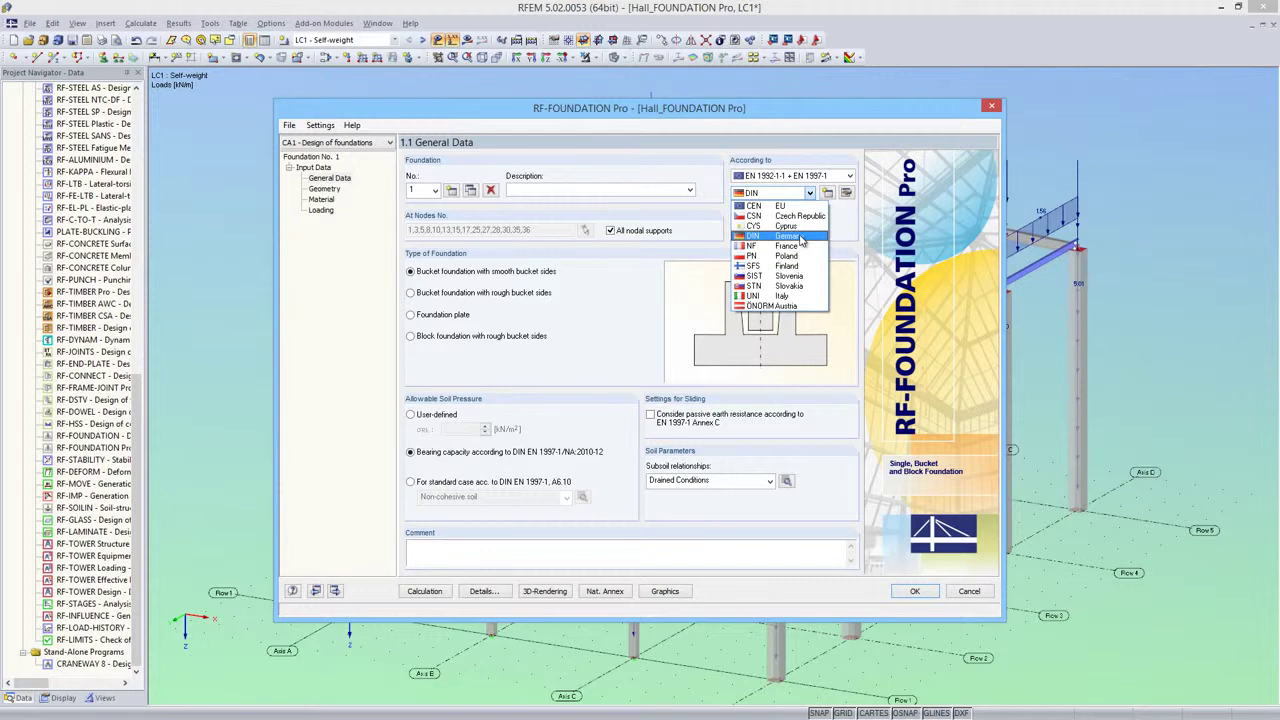
left_click(800, 237)
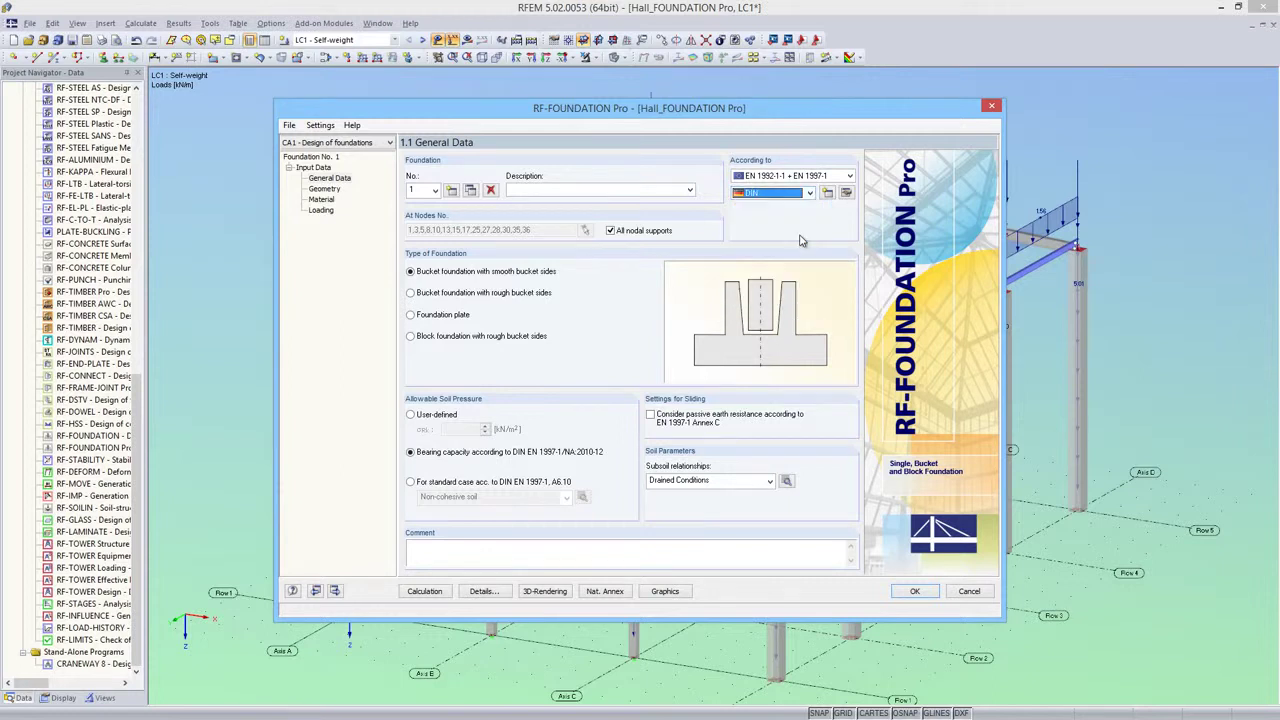
Assign foundation No. 1 only to corner nodes 1, 3, 28 and 30 and describe it as "Corner foundations"
left_click(611, 231)
left_click(588, 231)
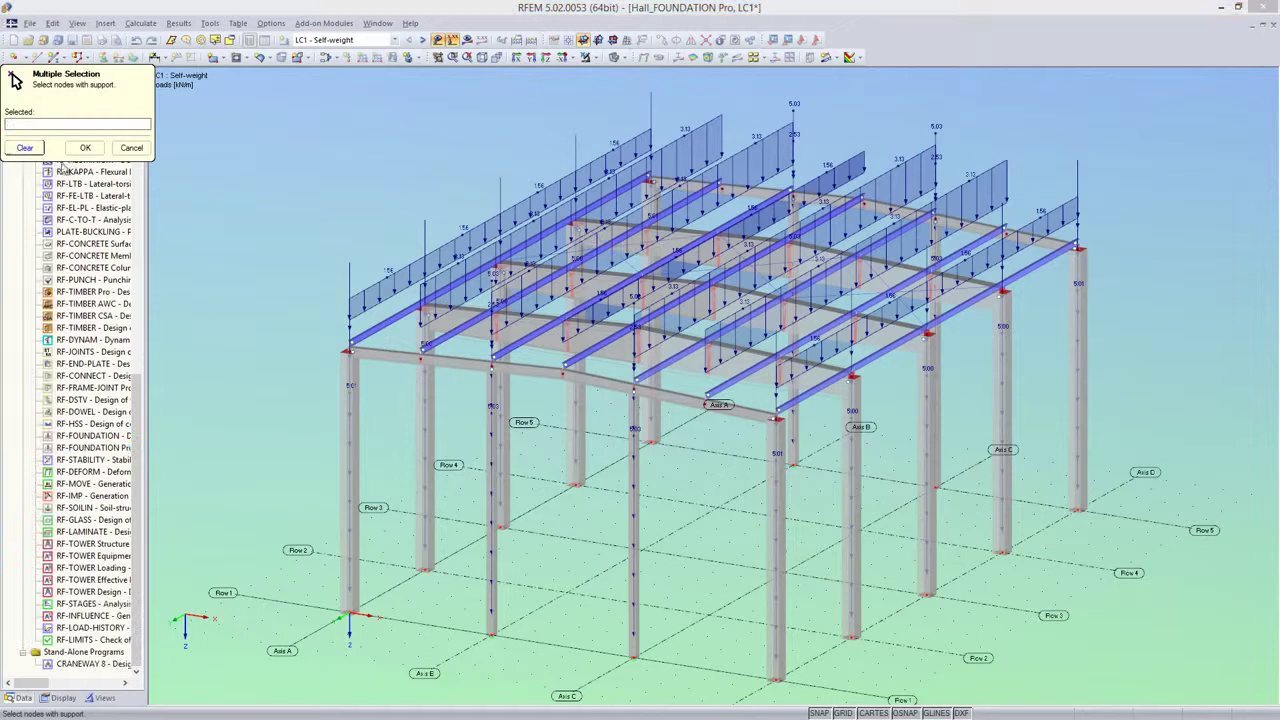
left_click(349, 614)
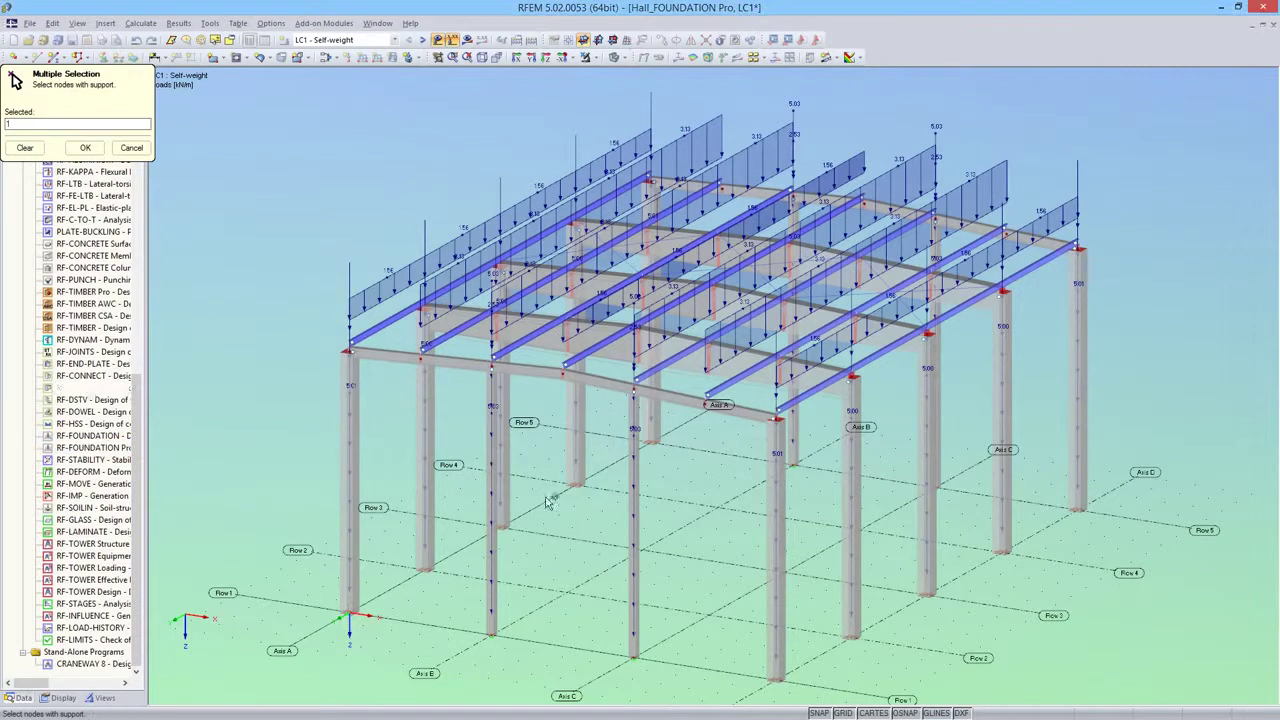
left_click(648, 441)
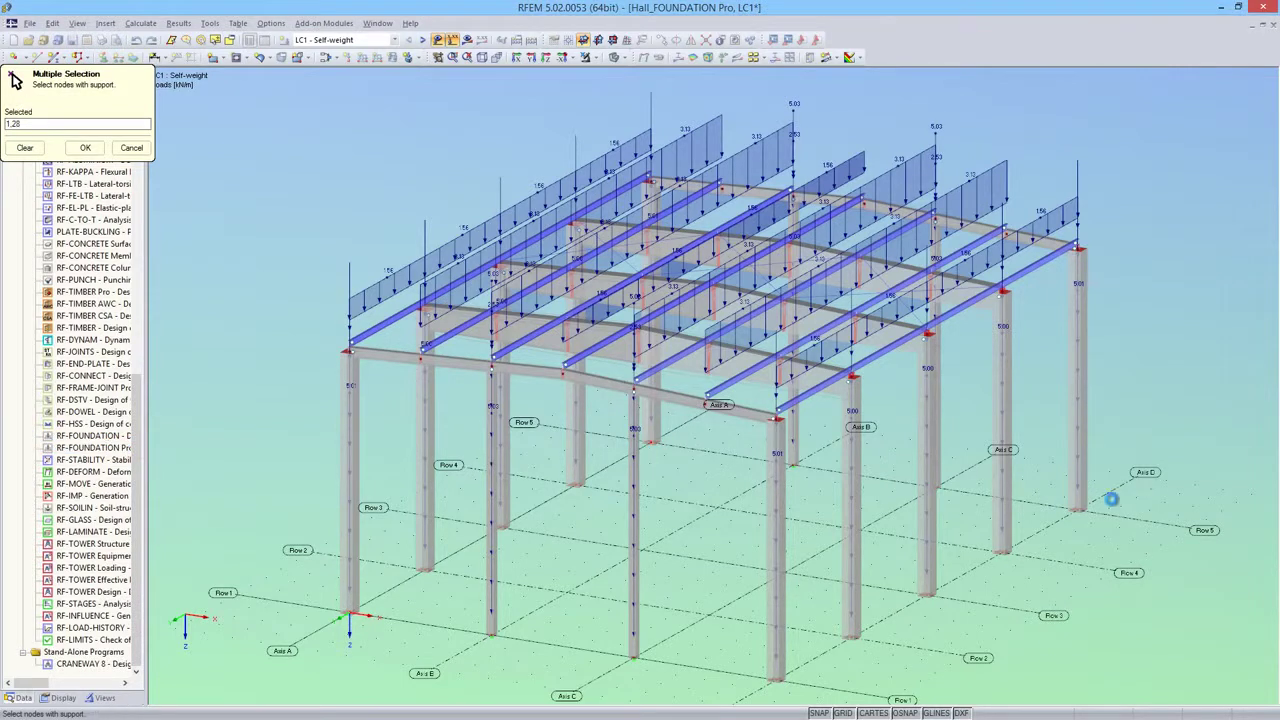
left_click(1080, 510)
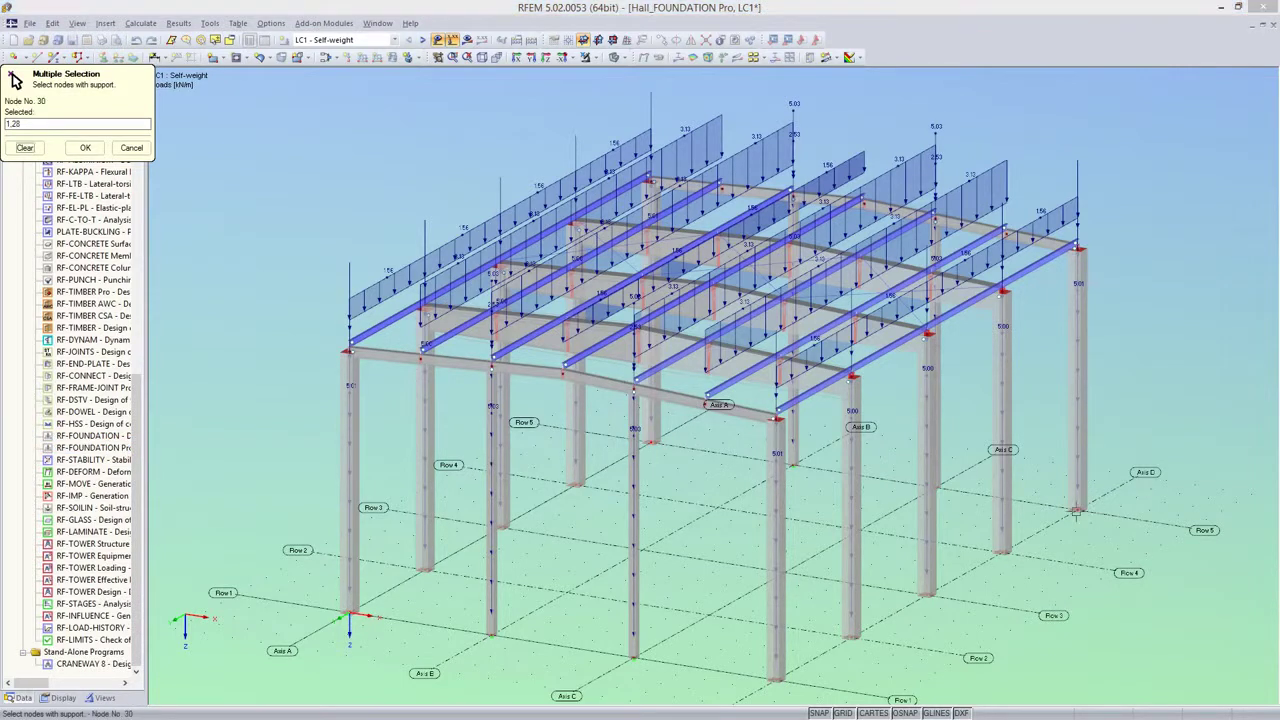
left_click(775, 680)
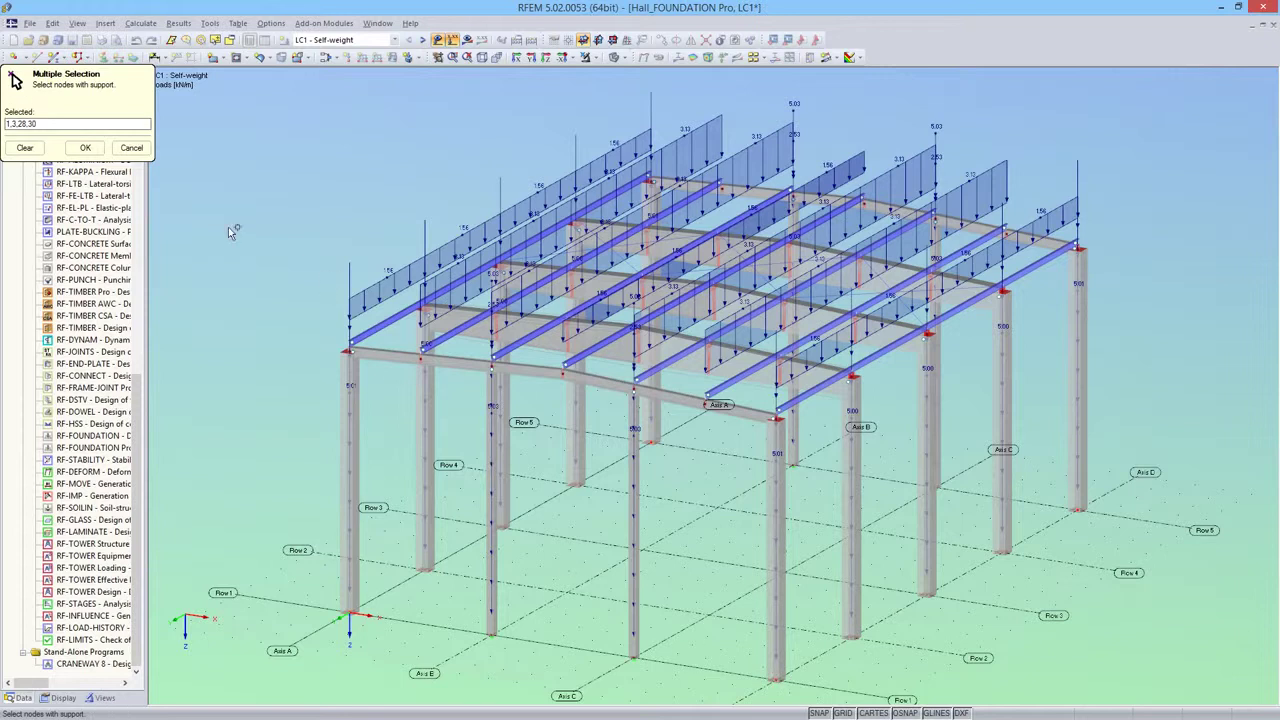
left_click(85, 148)
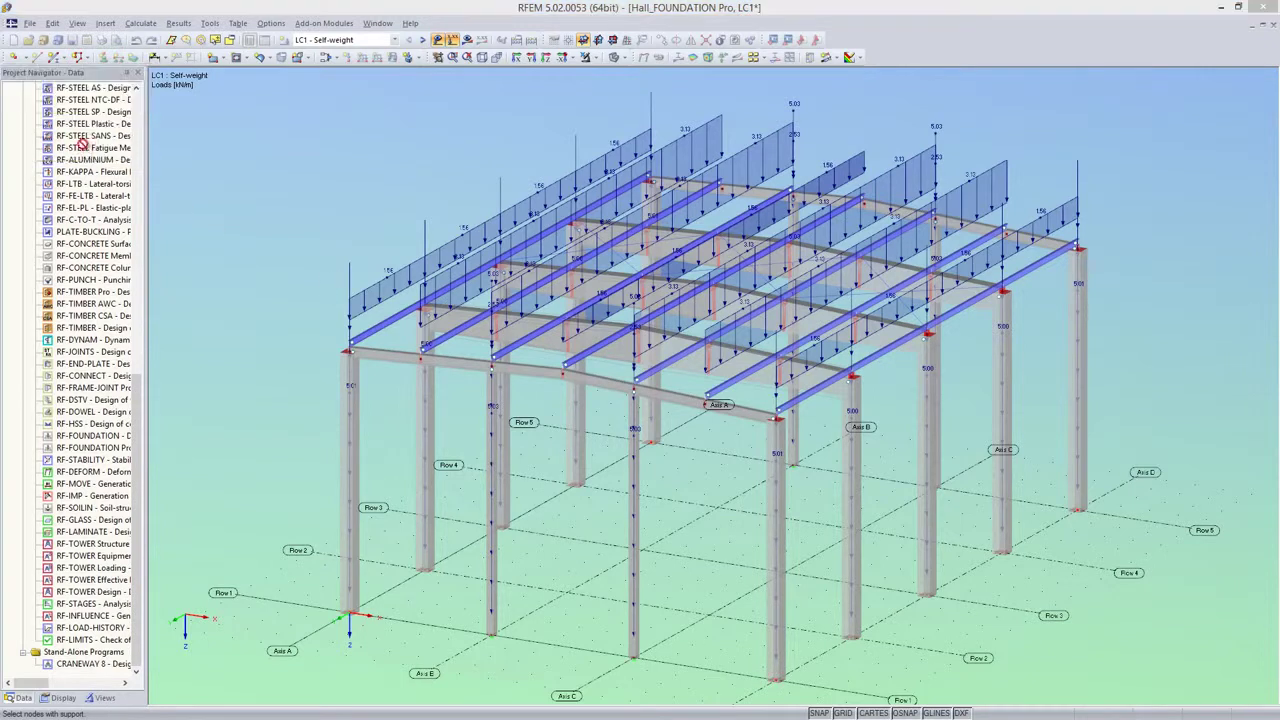
left_click(533, 189)
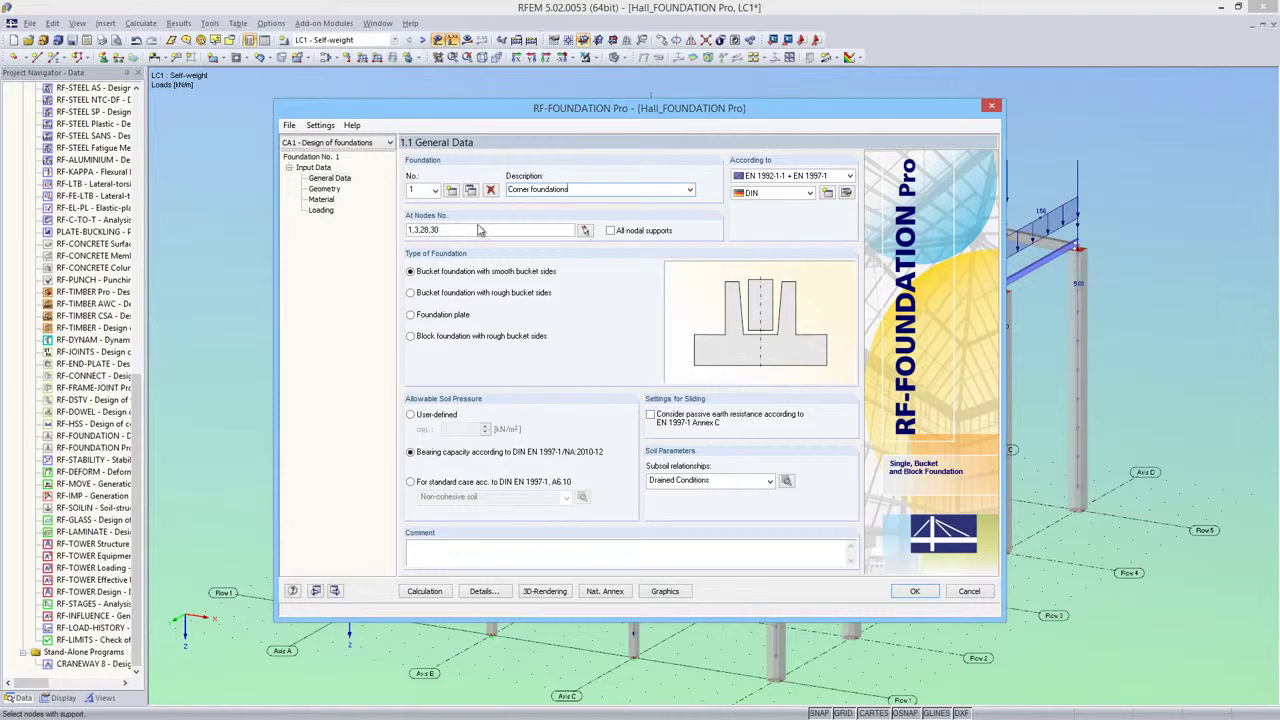
Try the foundation plate and block foundation types, and set the type to bucket foundation with rough bucket sides
left_click(410, 293)
left_click(410, 315)
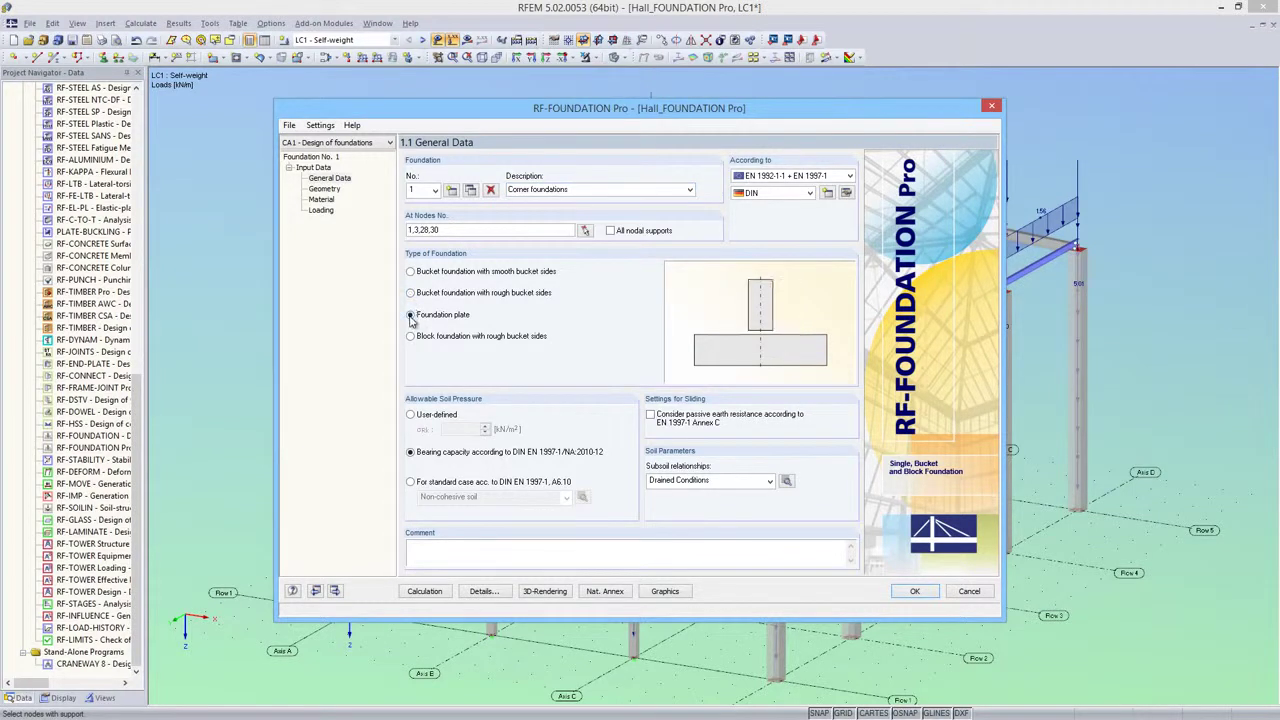
left_click(410, 337)
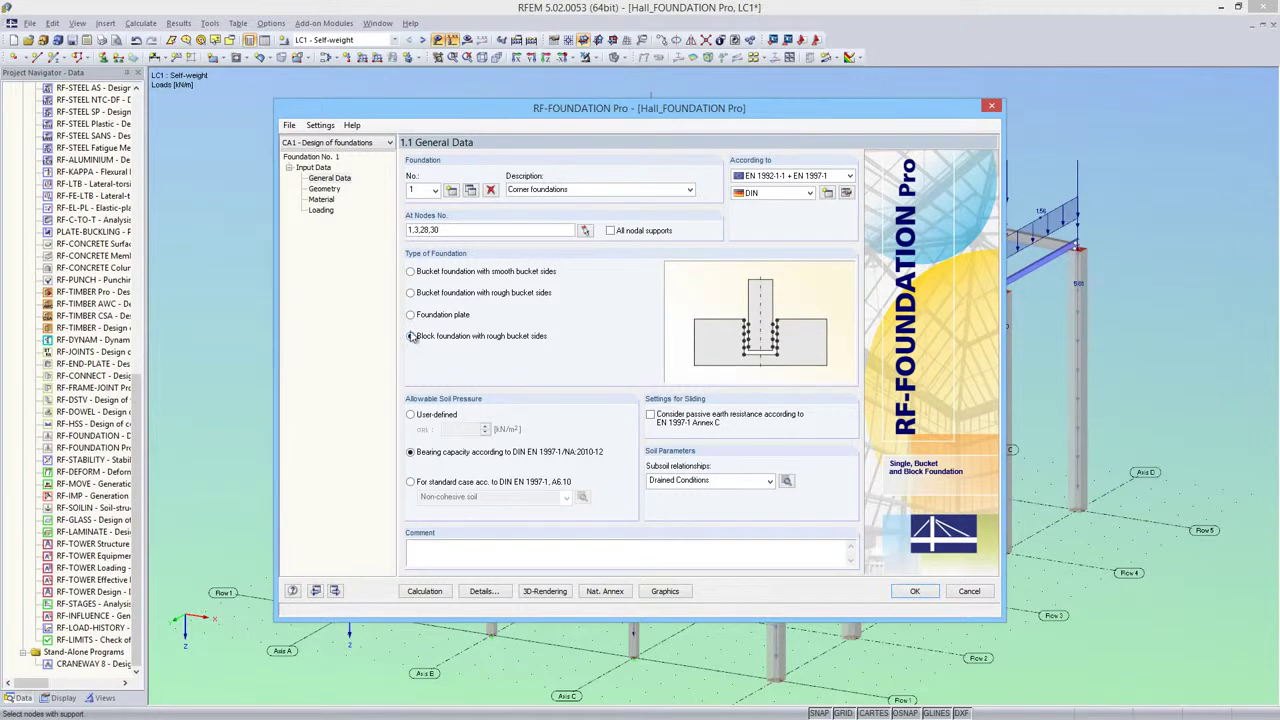
left_click(410, 293)
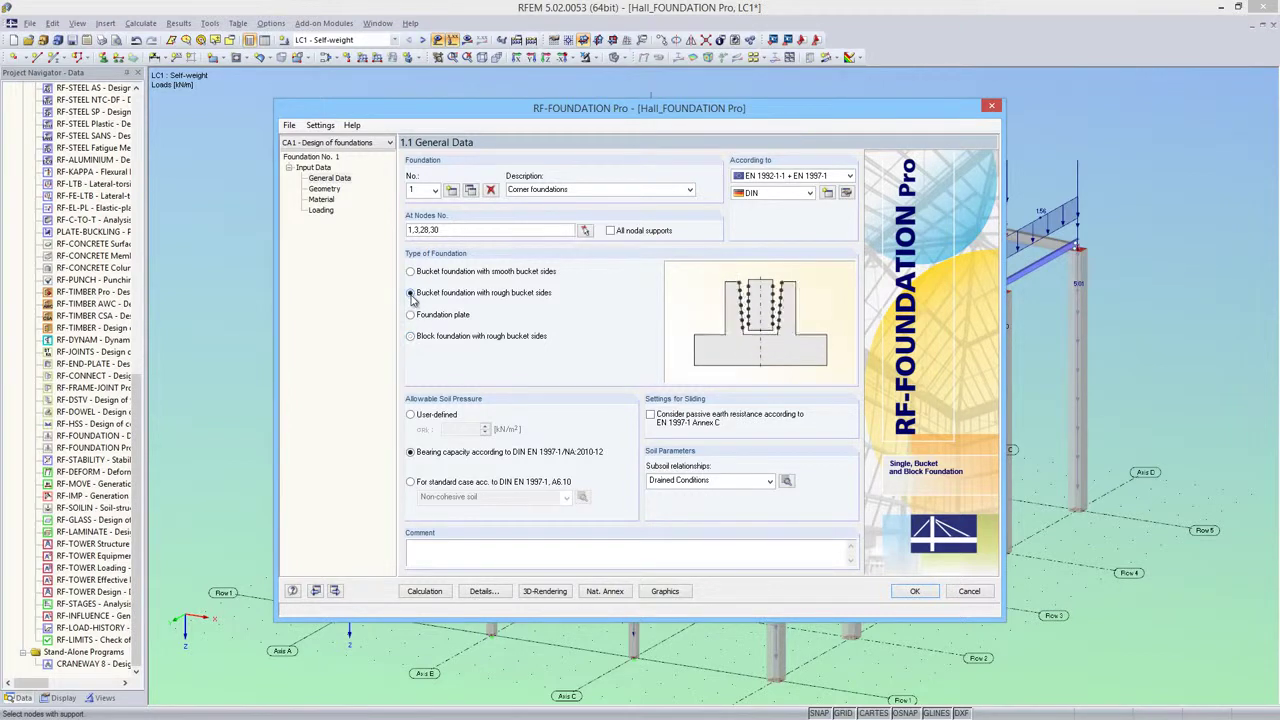
Set a user-defined allowable soil pressure of 250 kN/m²
left_click(410, 414)
left_click_drag(454, 428, 481, 429)
type("250")
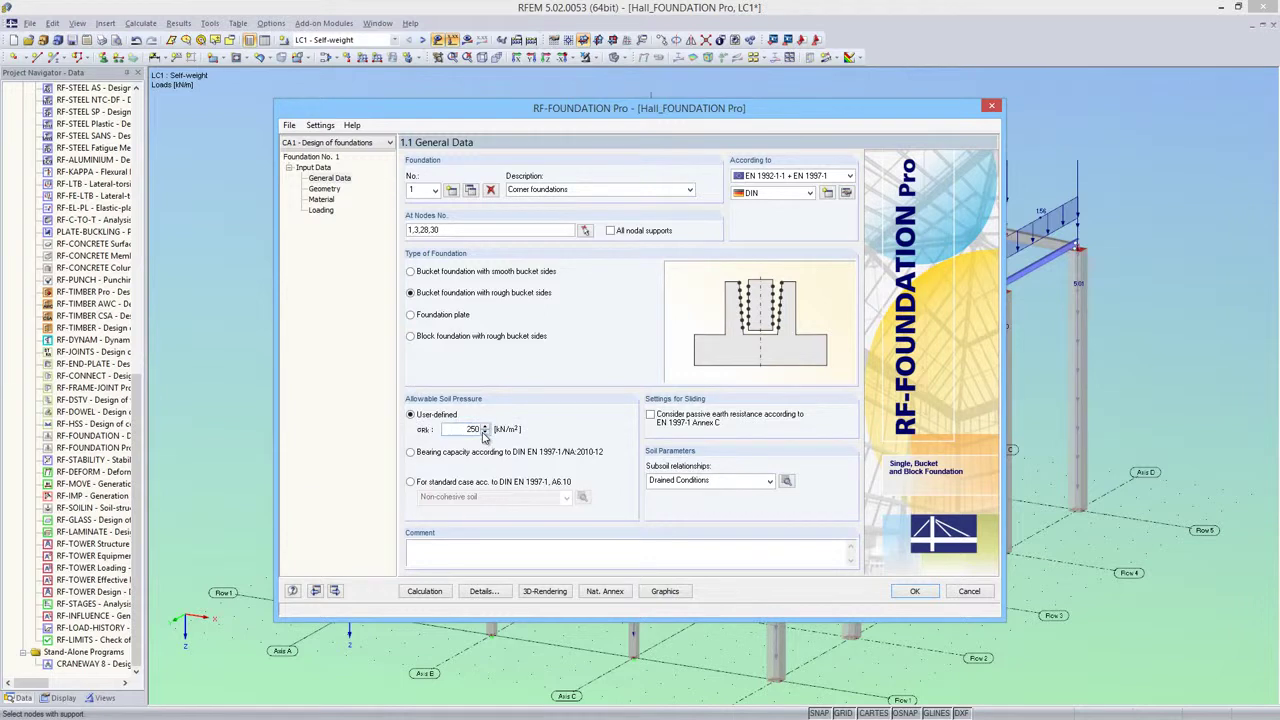
Examine the allowable soil pressure settings for the DIN EN 1997-1, A6.10 standard case with non-cohesive soil, without changing them
left_click(410, 453)
left_click(411, 484)
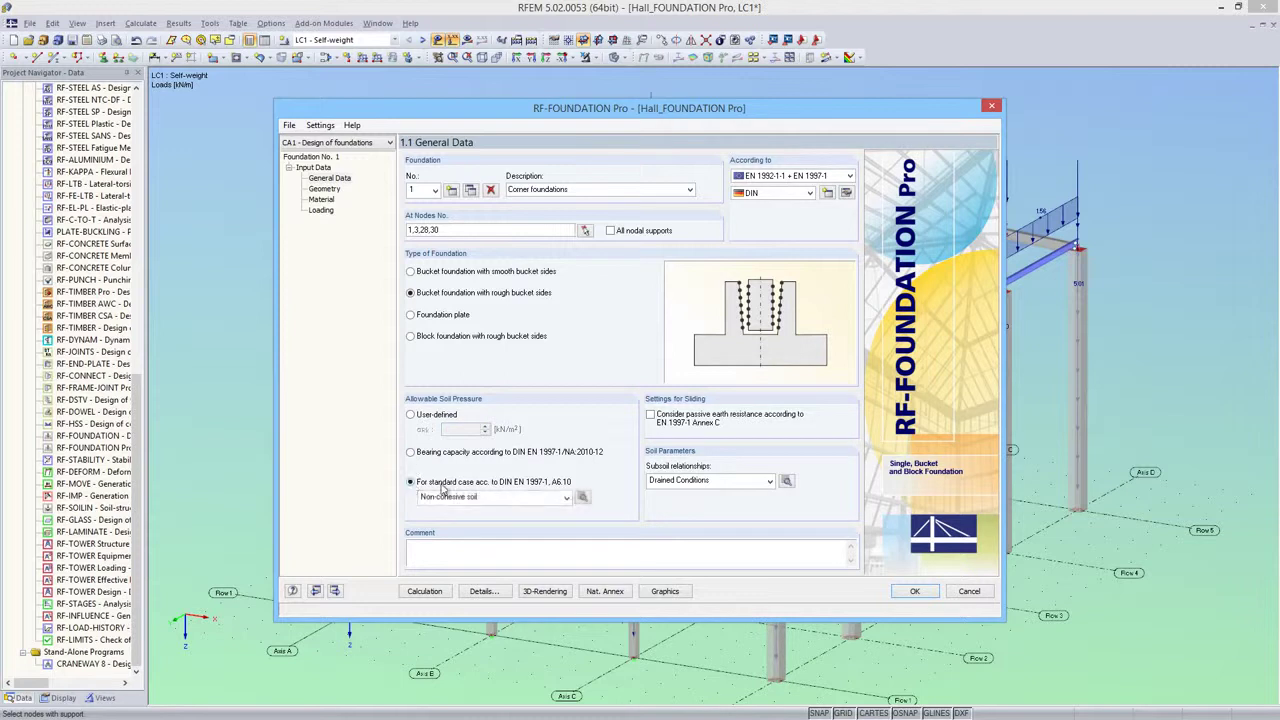
left_click(582, 499)
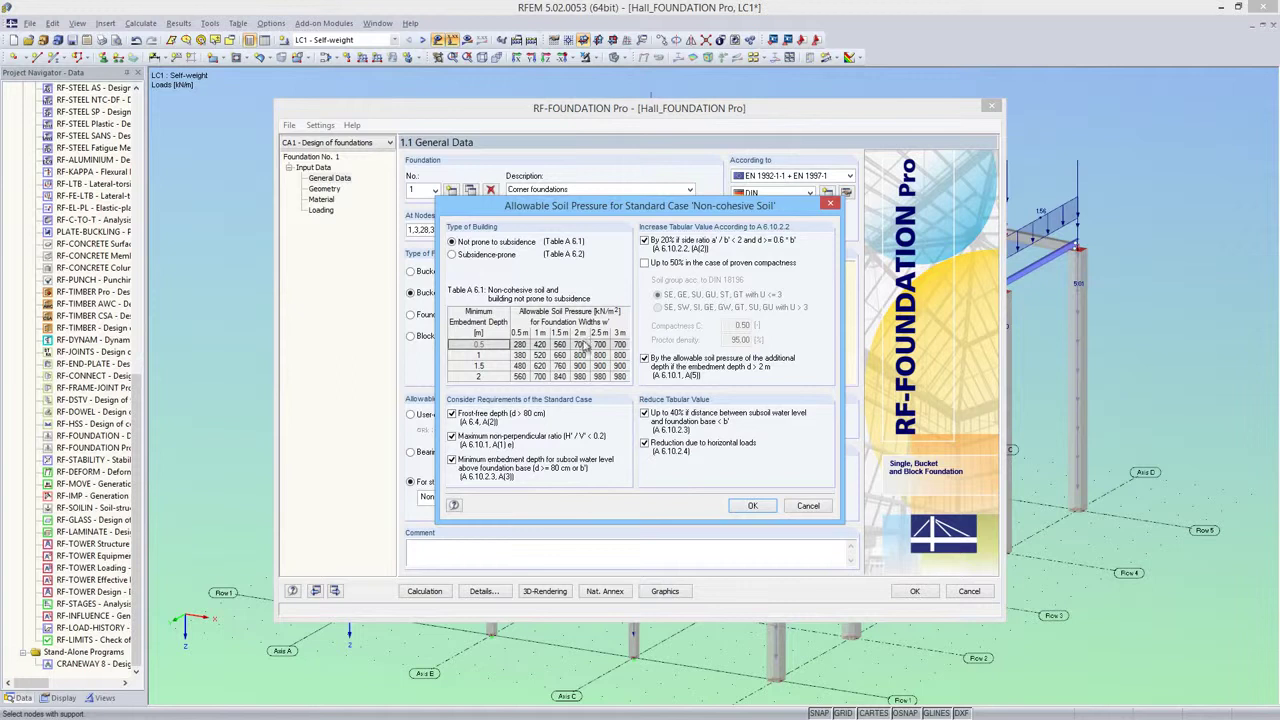
left_click(807, 506)
Return to the user-defined allowable soil pressure and select Drained Conditions for the subsoil relationships
left_click(410, 415)
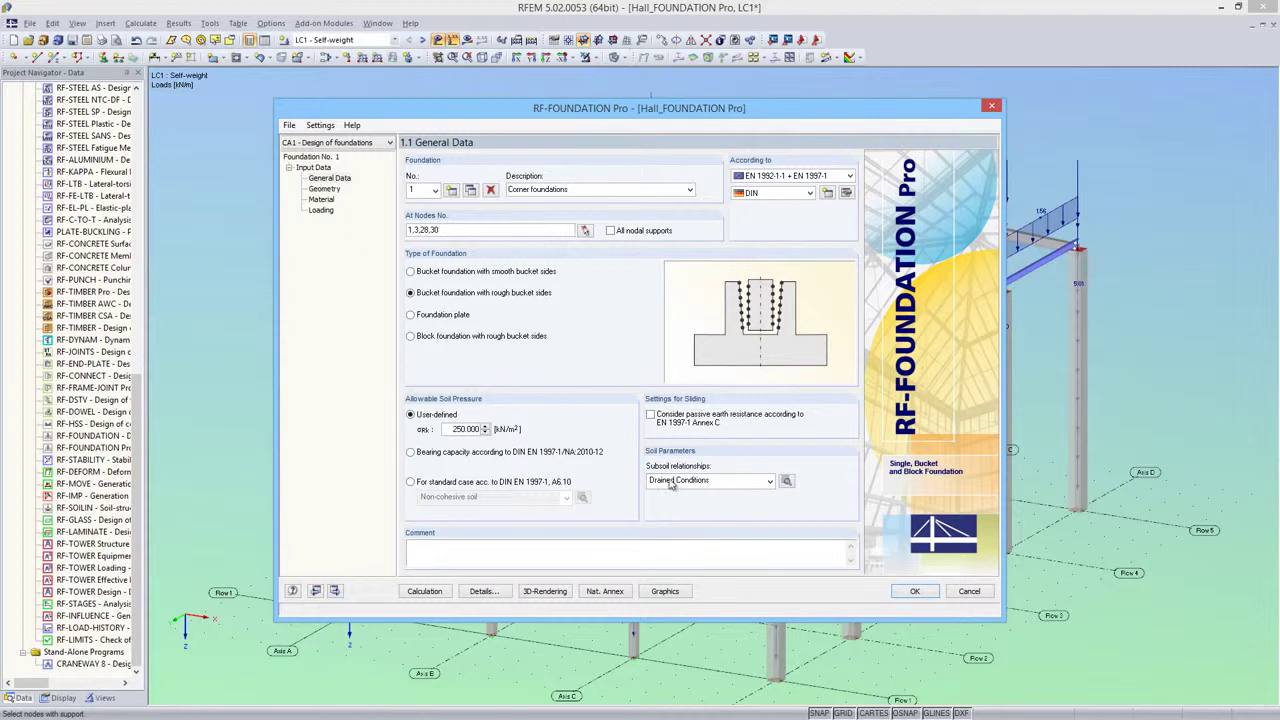
left_click(769, 481)
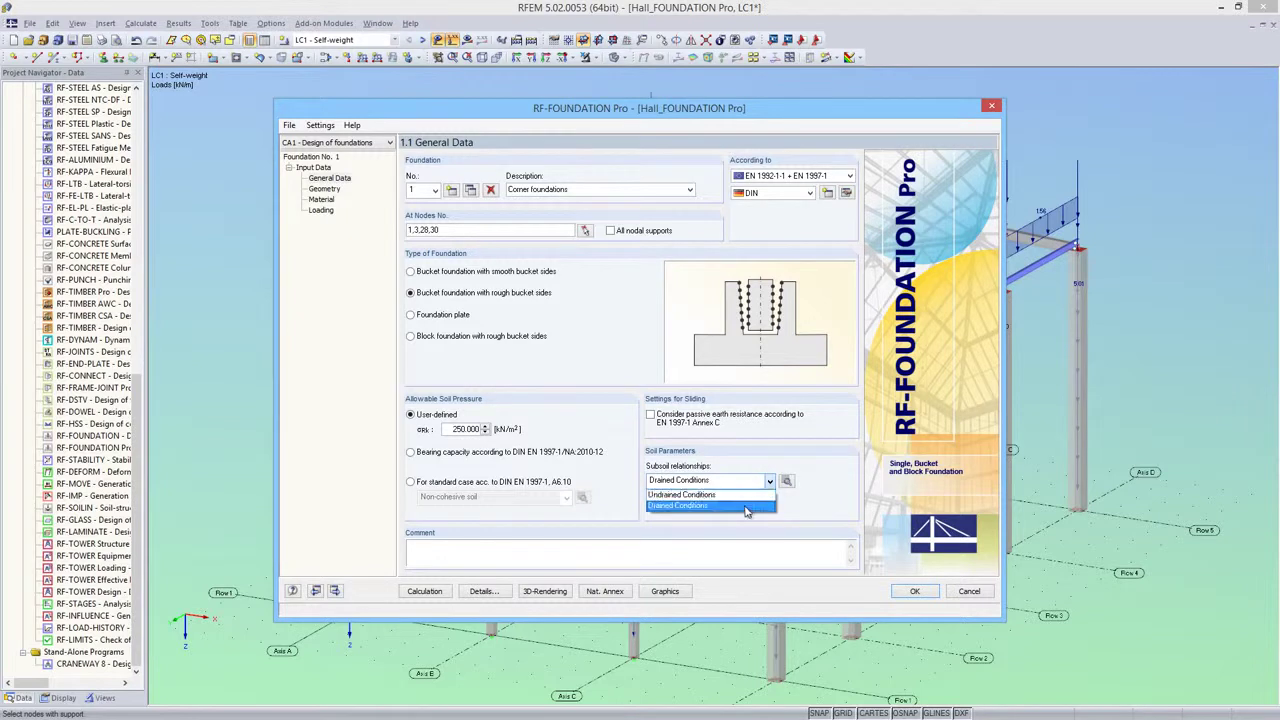
left_click(745, 508)
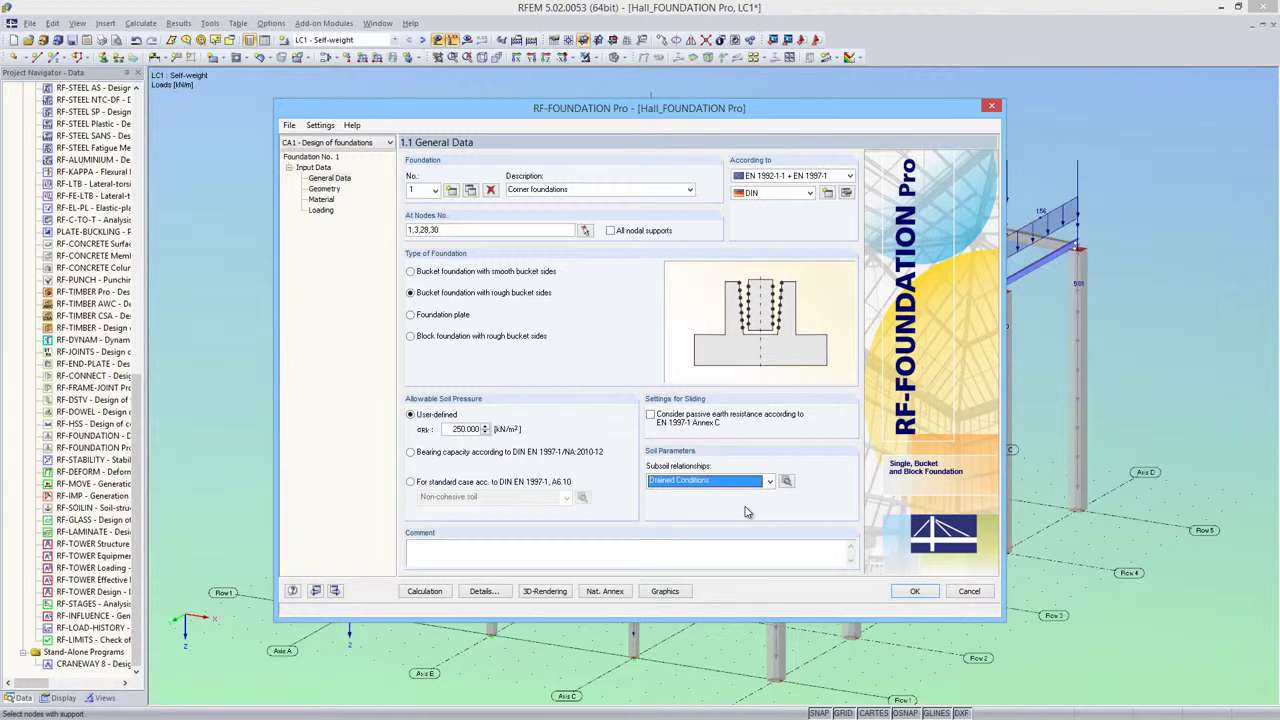
In the design details, make the loads equal for all foundations, copying them from foundation 1
left_click(481, 591)
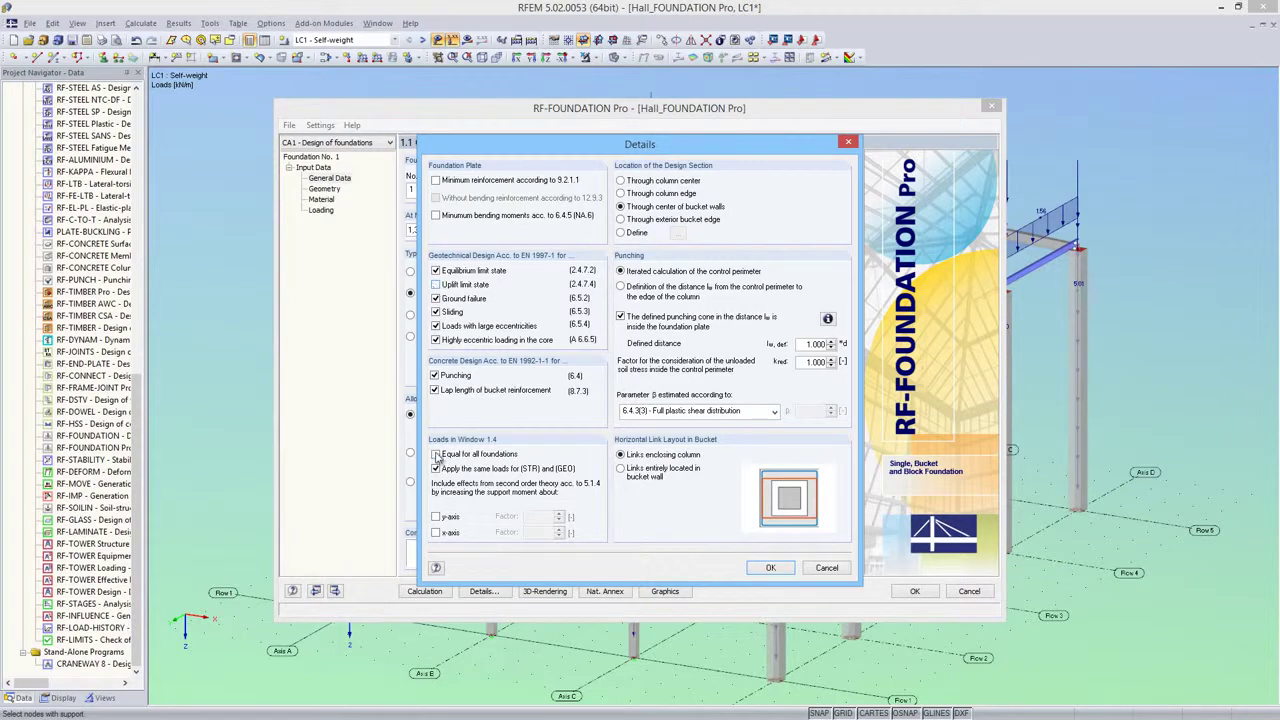
left_click(436, 455)
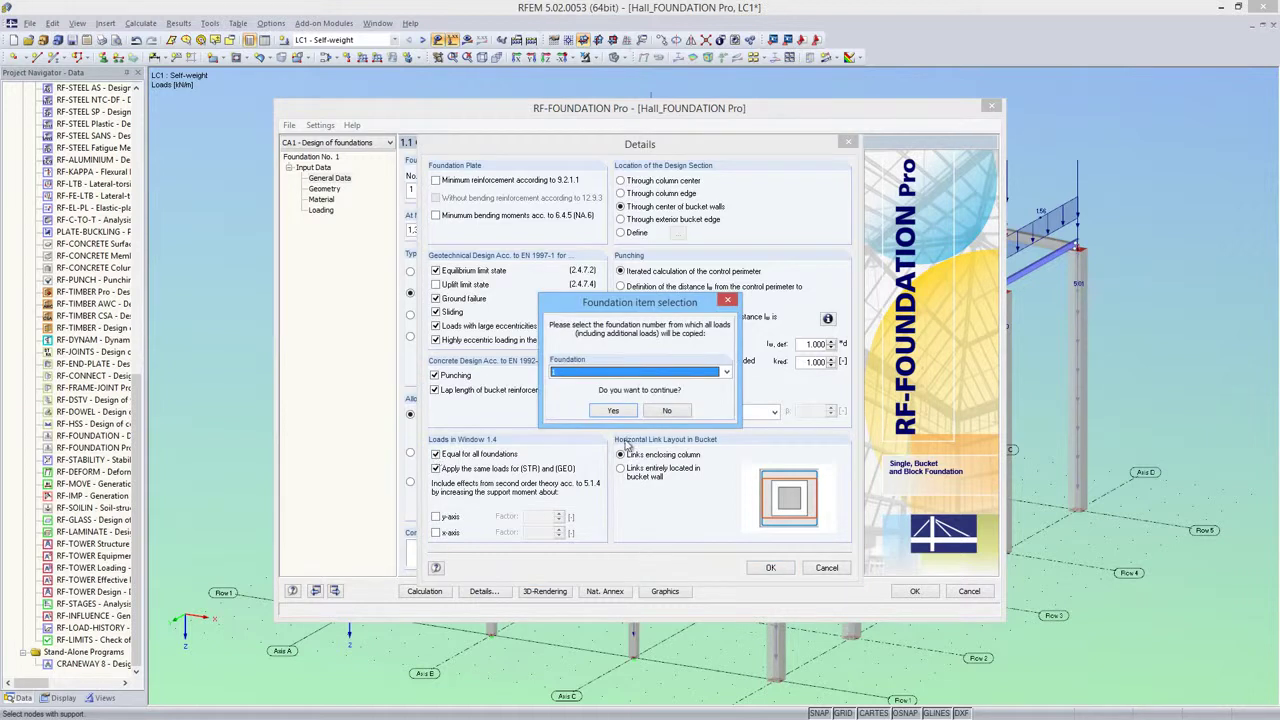
left_click(613, 411)
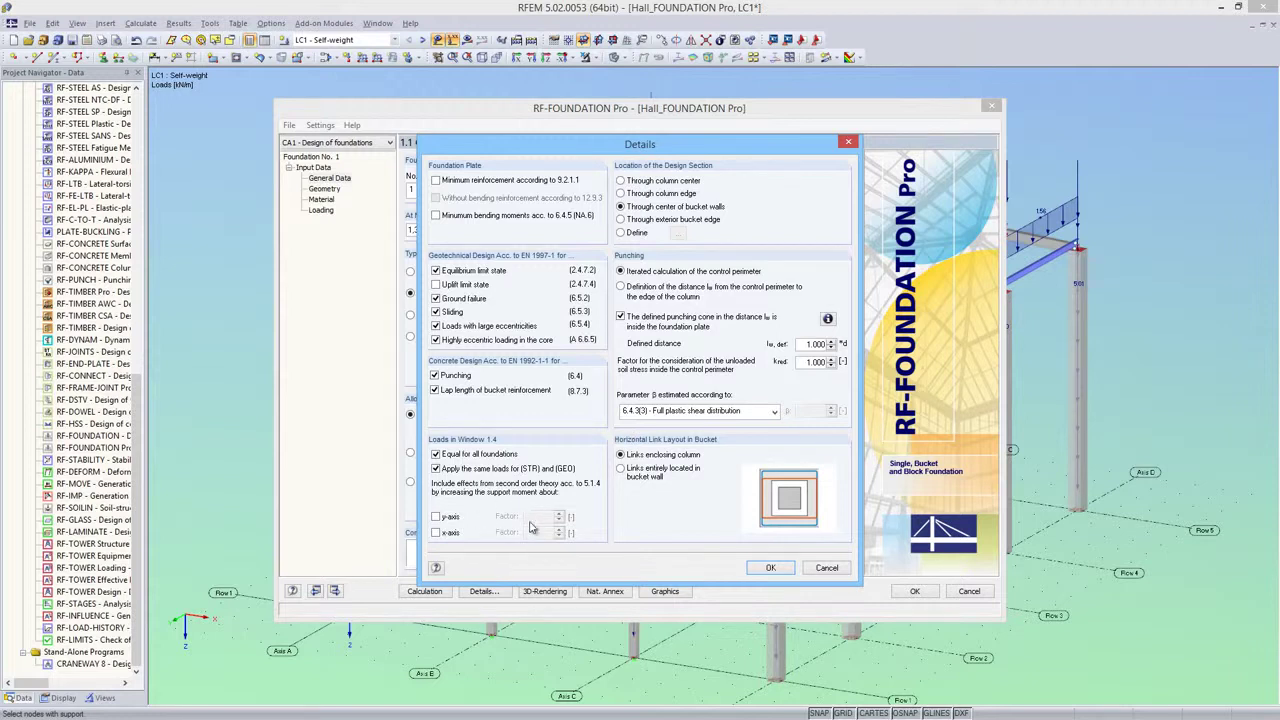
Choose horizontal links enclosing the column and locate the design section through the column edge in the design details
left_click(621, 469)
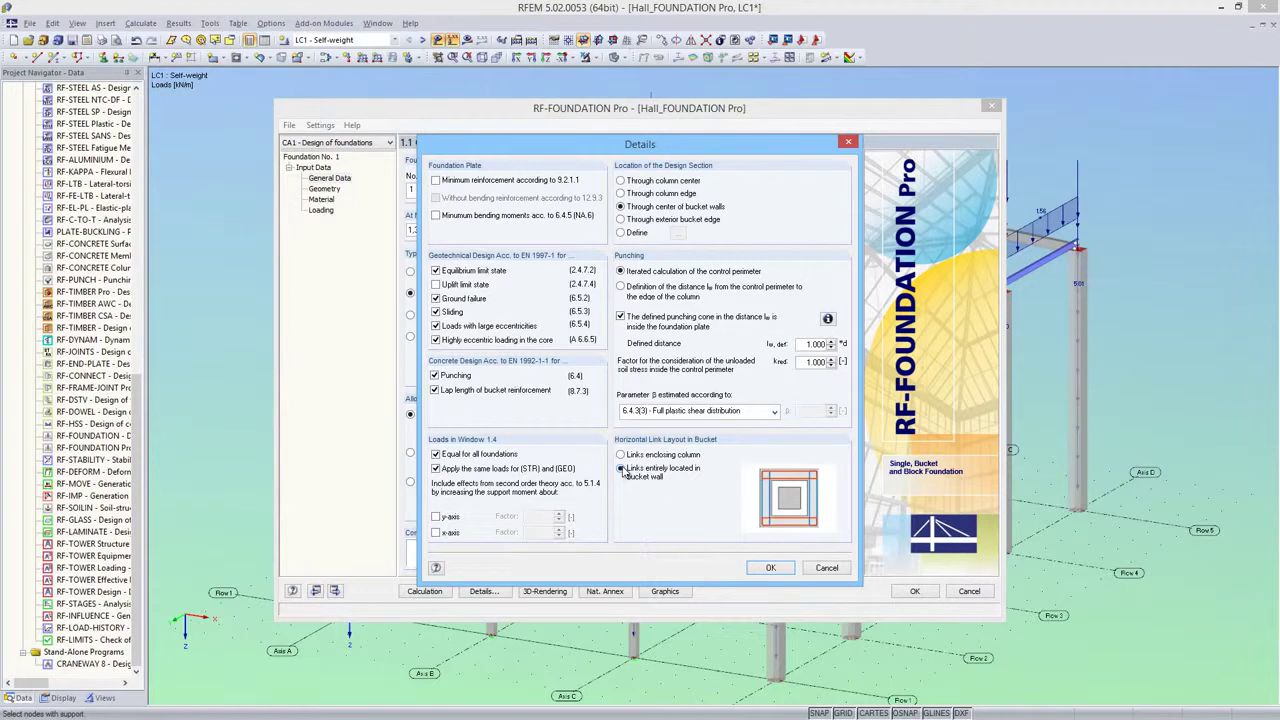
left_click(621, 455)
left_click(621, 193)
left_click(768, 568)
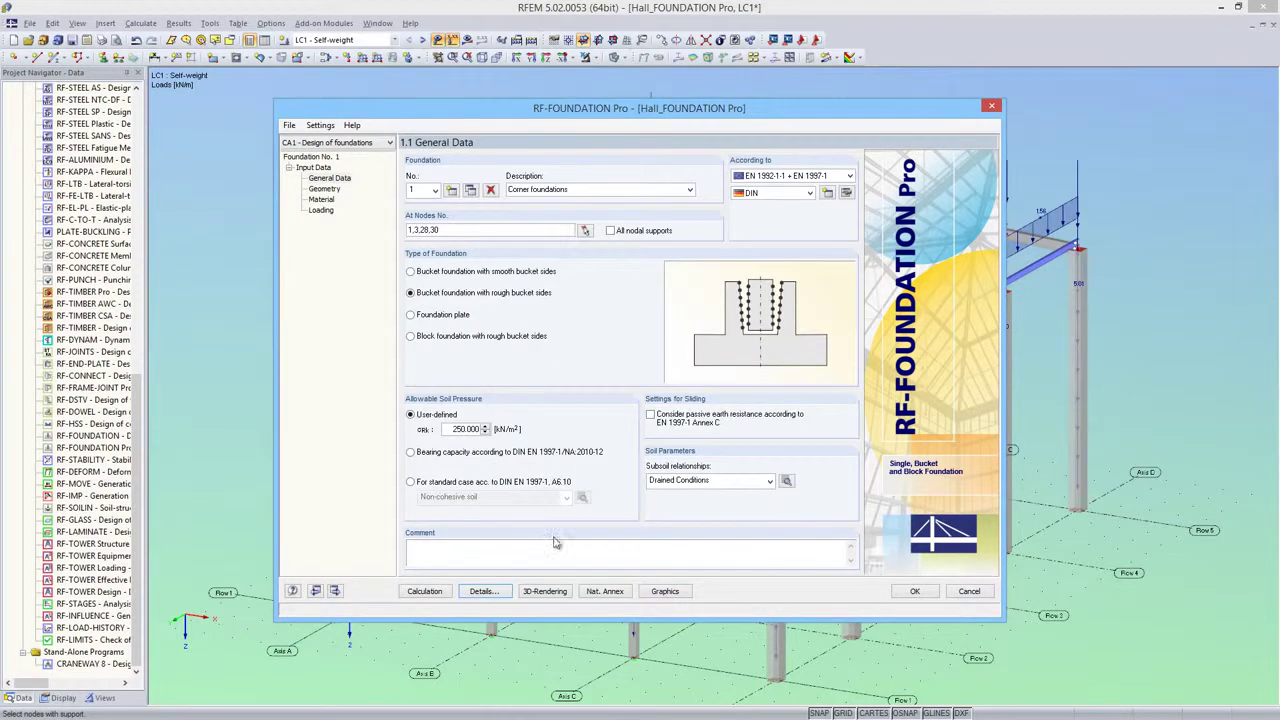
Import the column dimensions from RFEM into the foundation geometry and leave eccentric alignment switched off
left_click(337, 591)
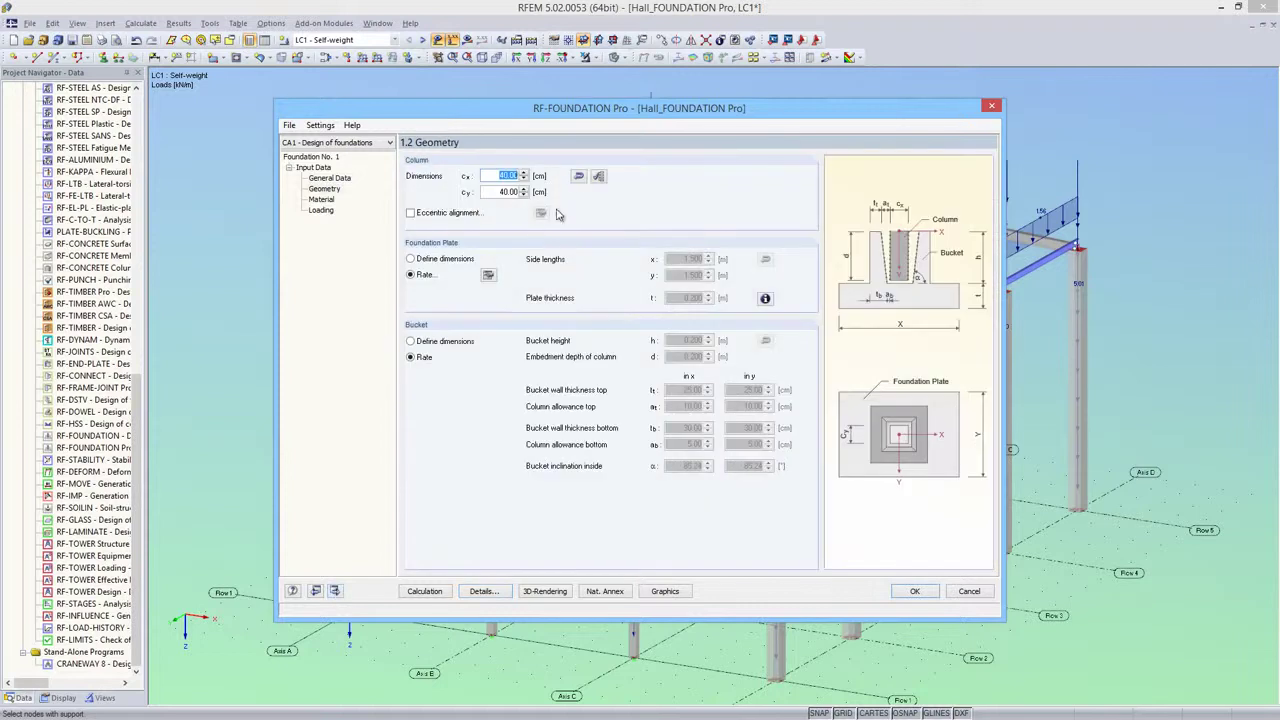
left_click(580, 177)
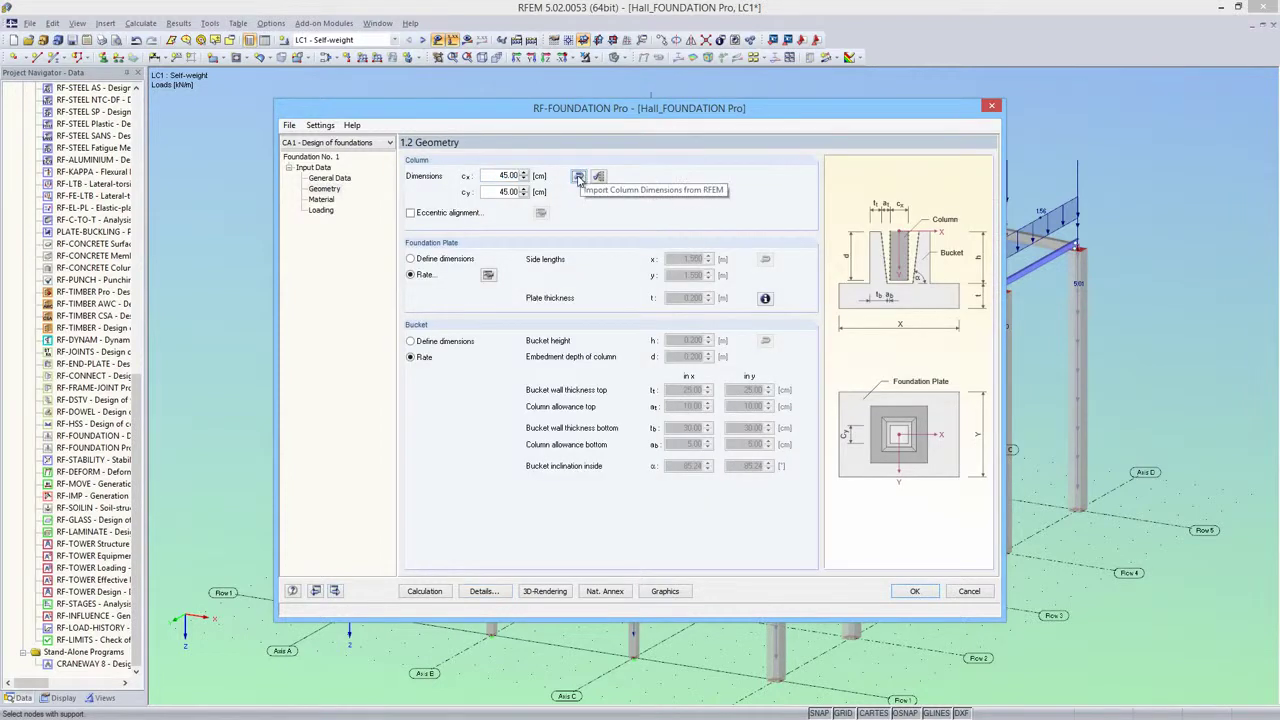
left_click(410, 213)
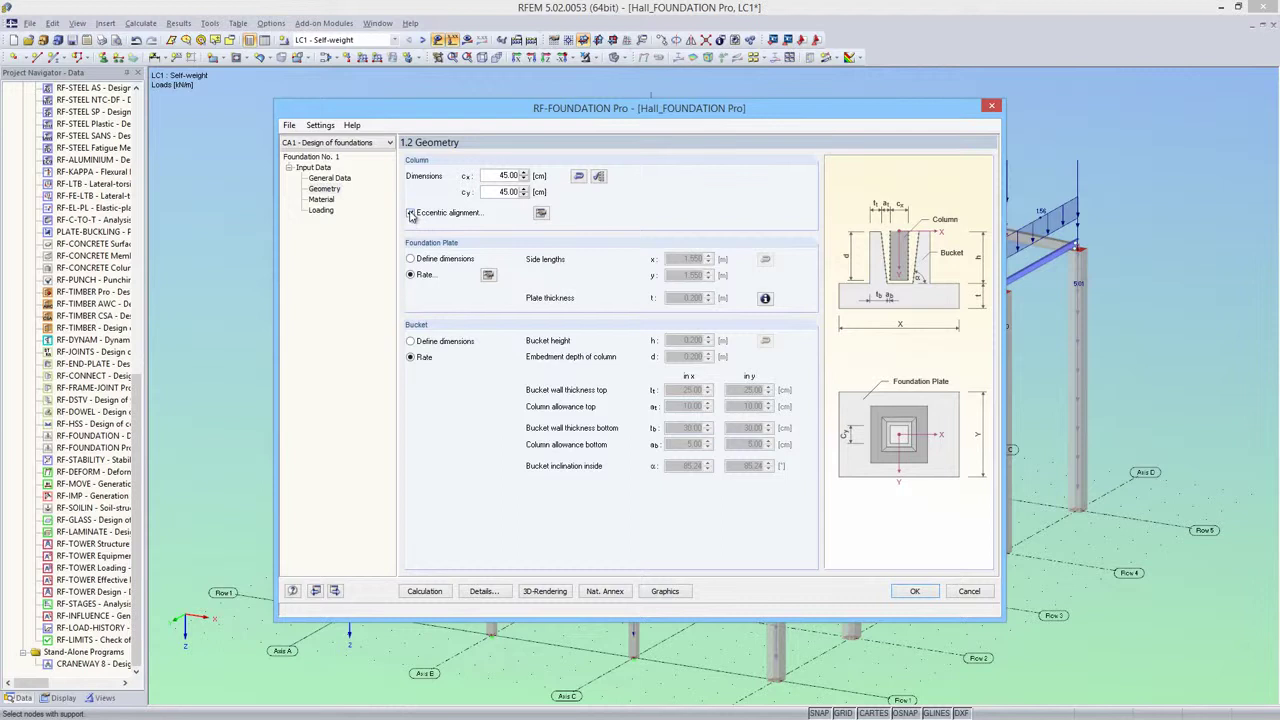
left_click(410, 214)
Set the foundation plate's thickness at start of iteration to 0.3 m with no increase in the z dimension
left_click(487, 275)
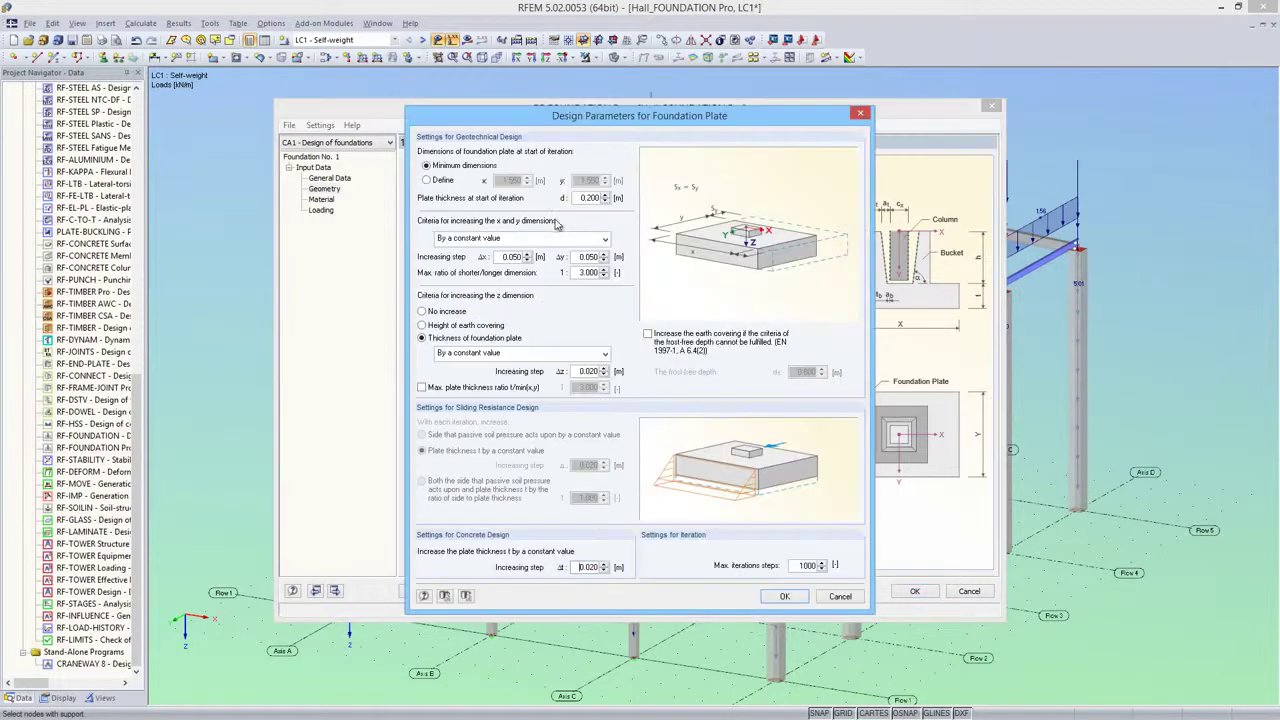
double_click(591, 197)
type("0.3")
left_click(422, 311)
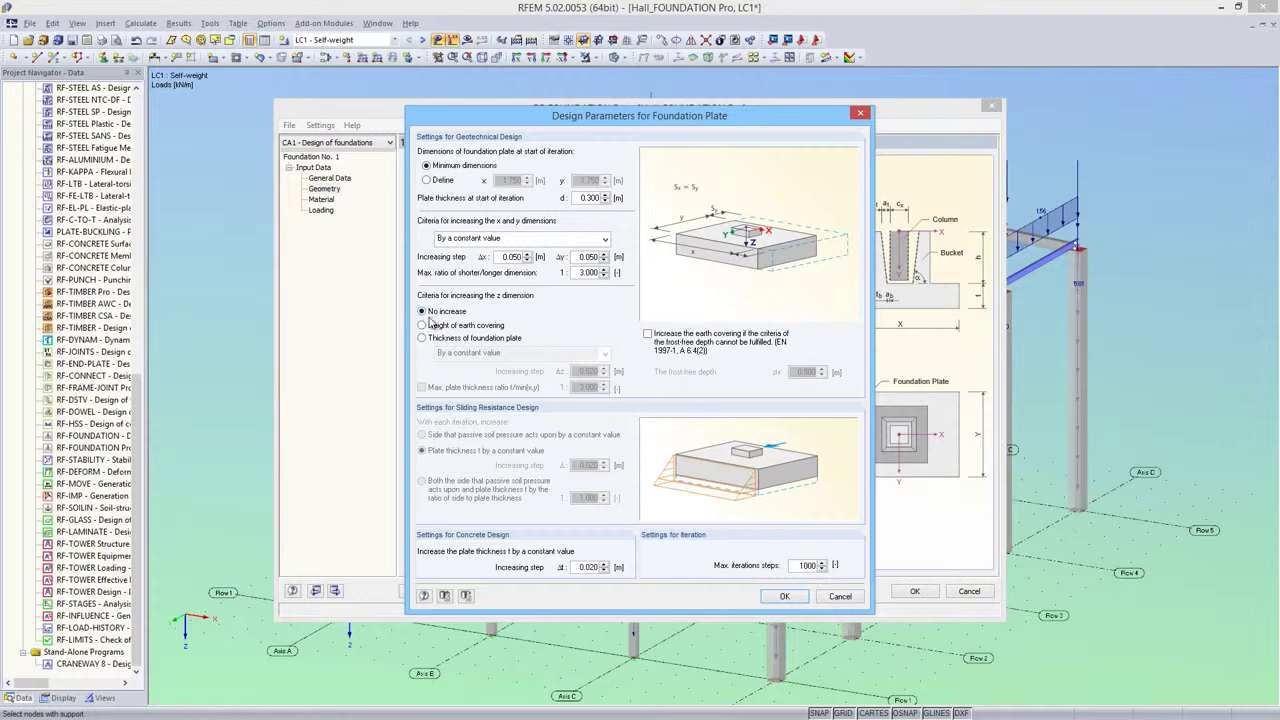
left_click(785, 595)
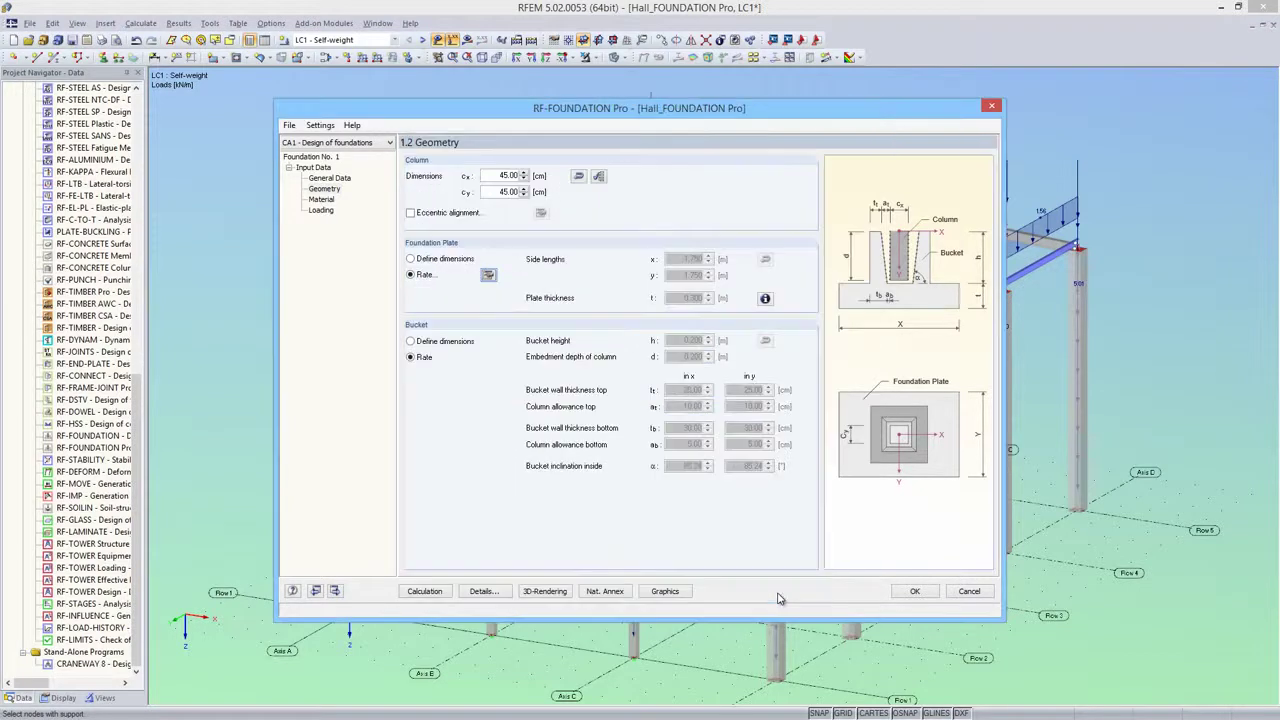
Proceed to the foundation materials and set the concrete grade to Concrete C25/30
left_click(333, 591)
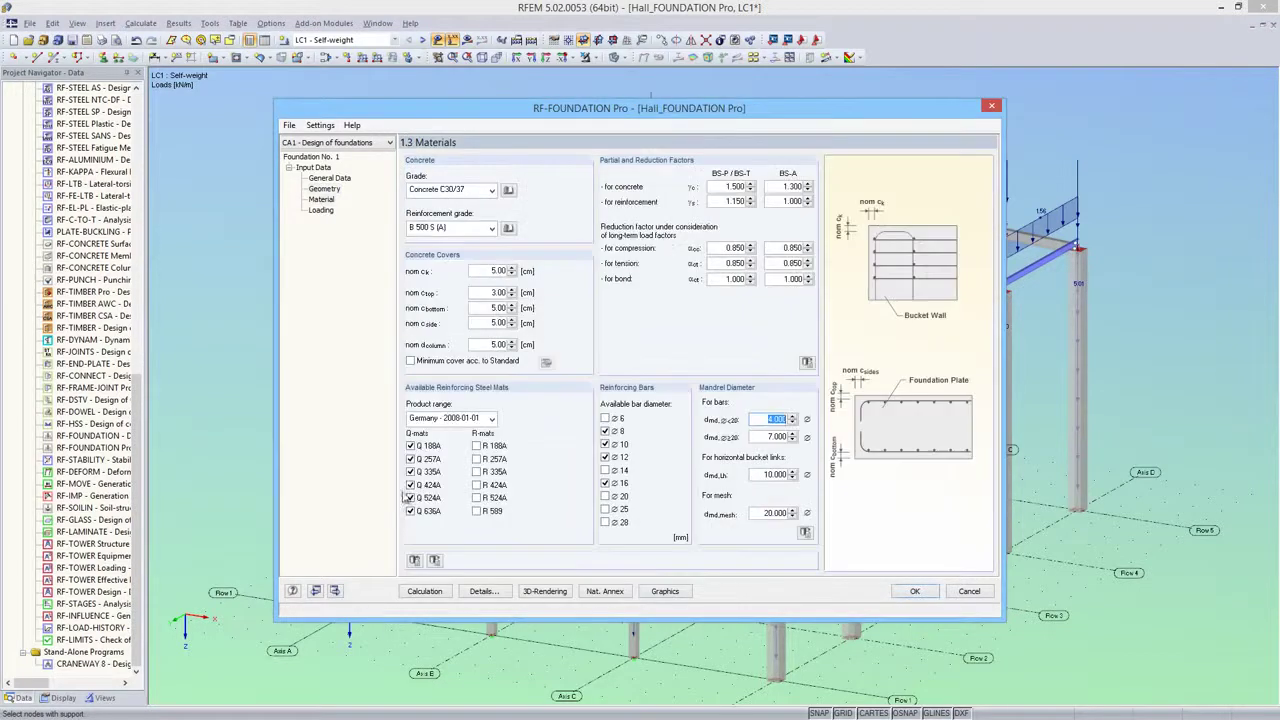
left_click(492, 190)
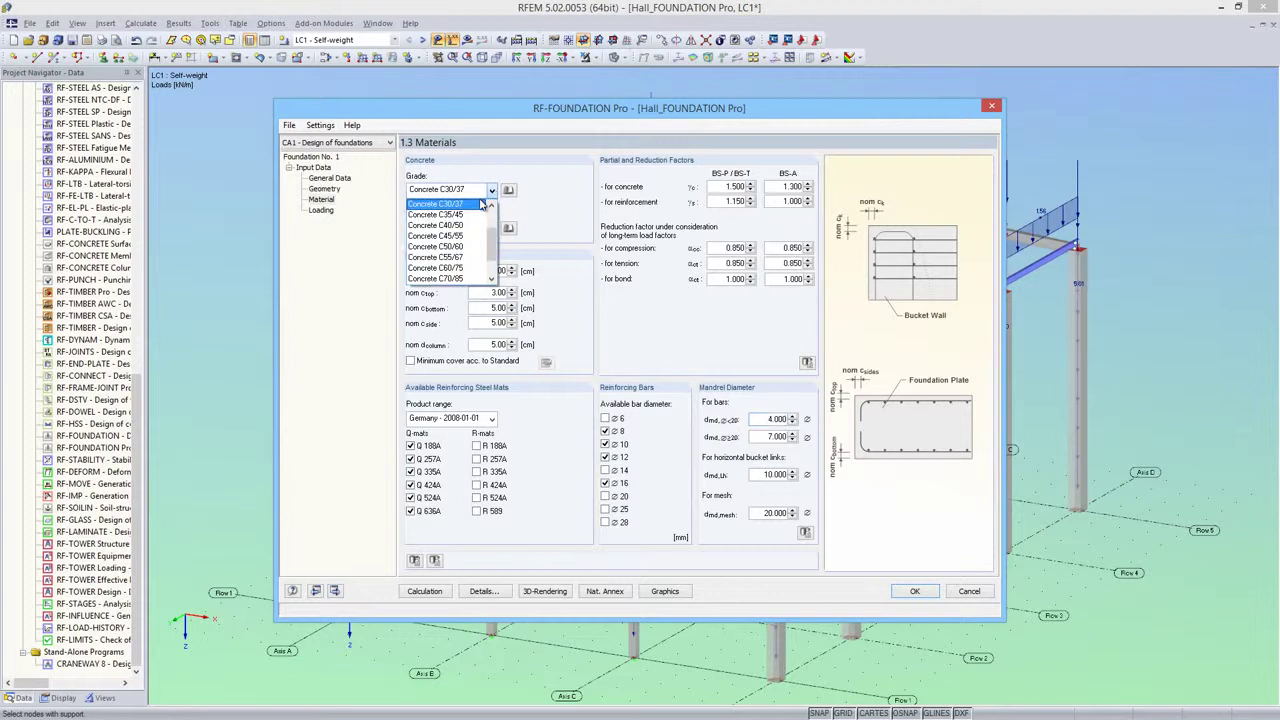
left_click(491, 205)
left_click(491, 205)
left_click(465, 216)
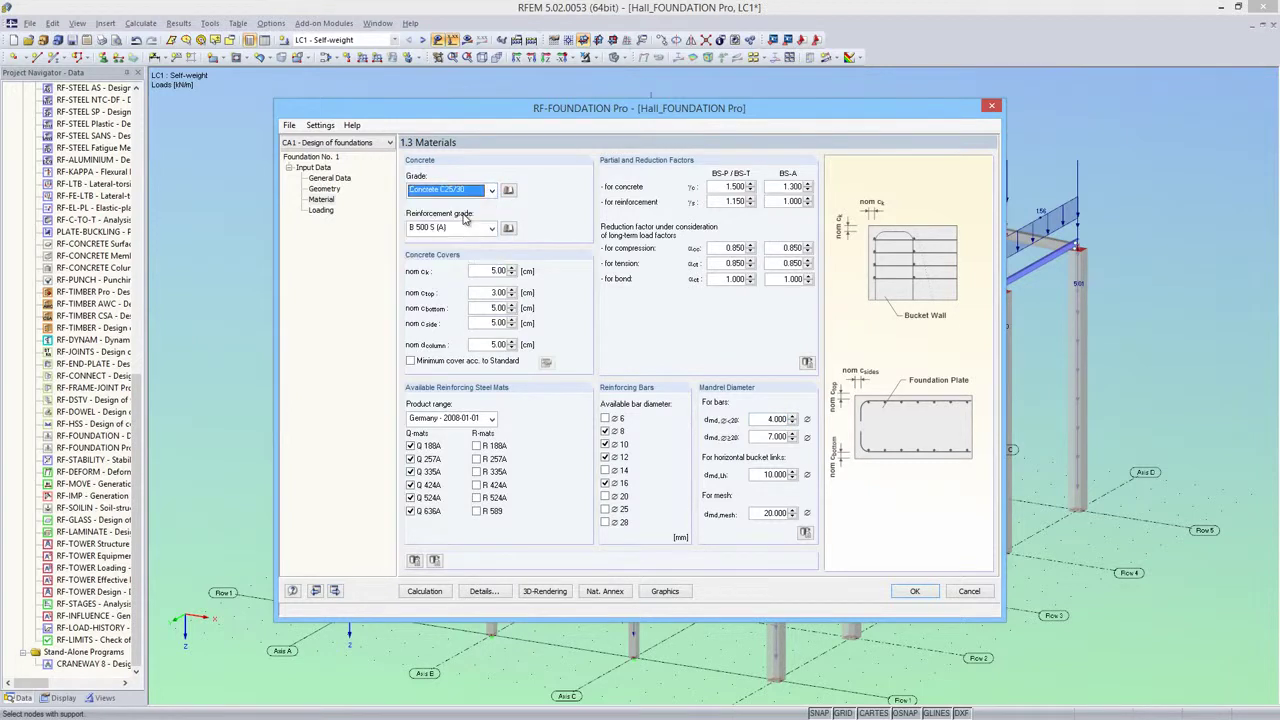
Apply the minimum concrete cover according to the standard, using exposure class XC2 and concrete cast against prepared ground for the bottom cover
left_click(411, 361)
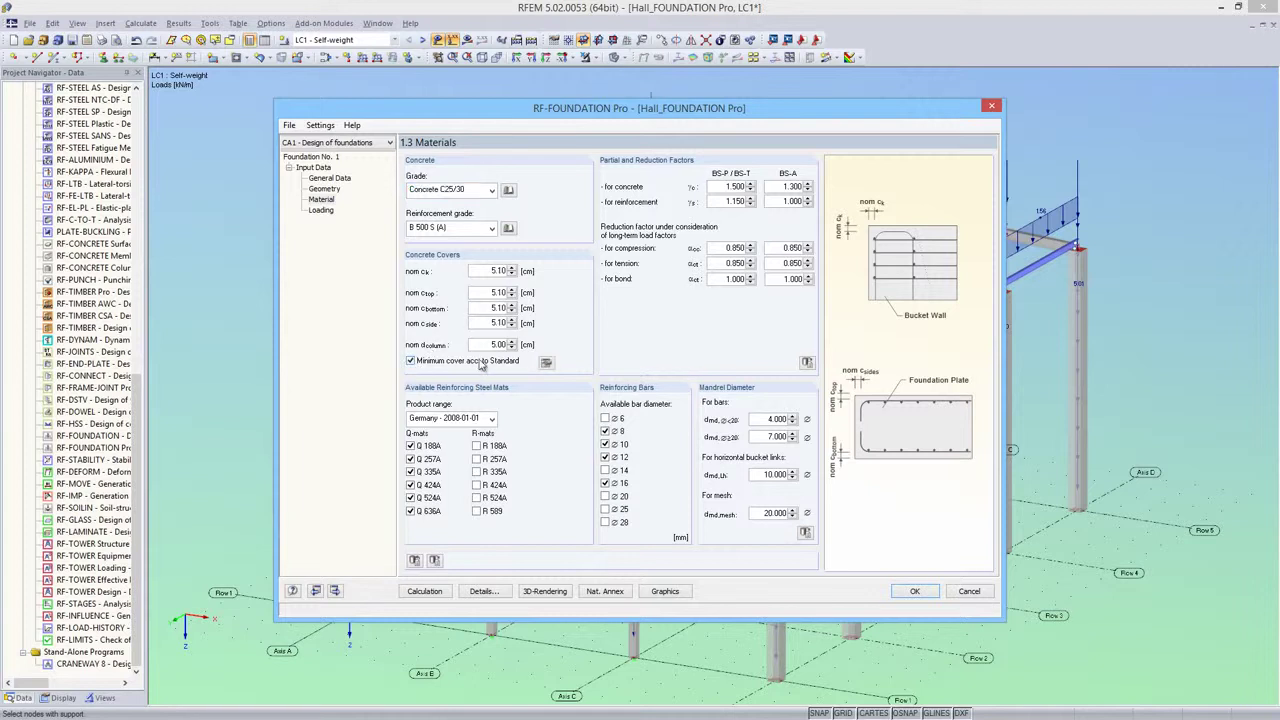
left_click(547, 364)
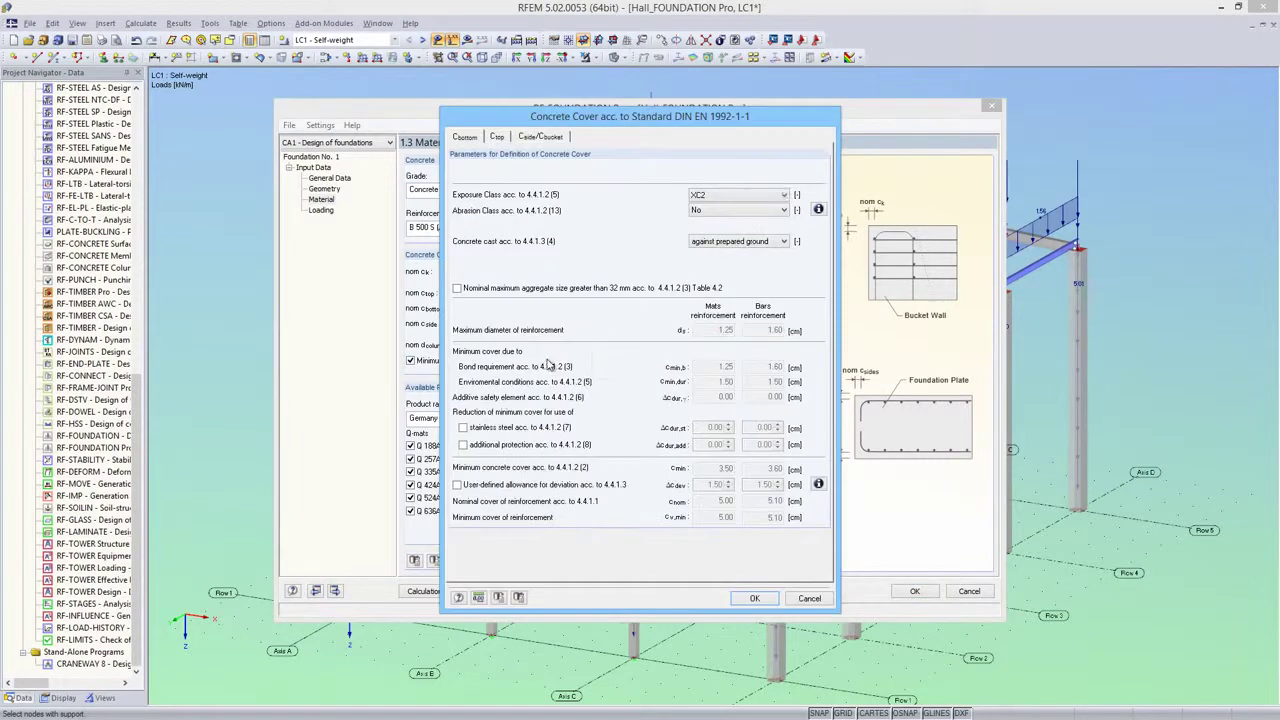
left_click(785, 196)
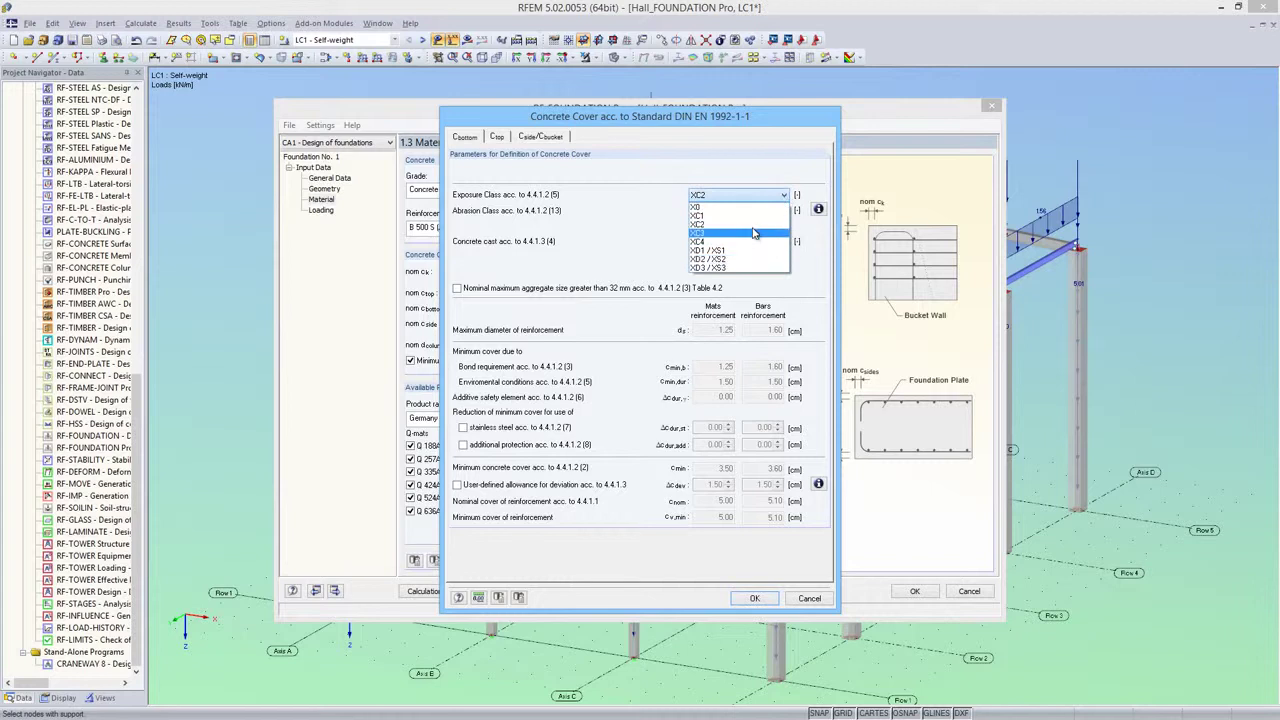
left_click(752, 224)
left_click(784, 243)
left_click(765, 262)
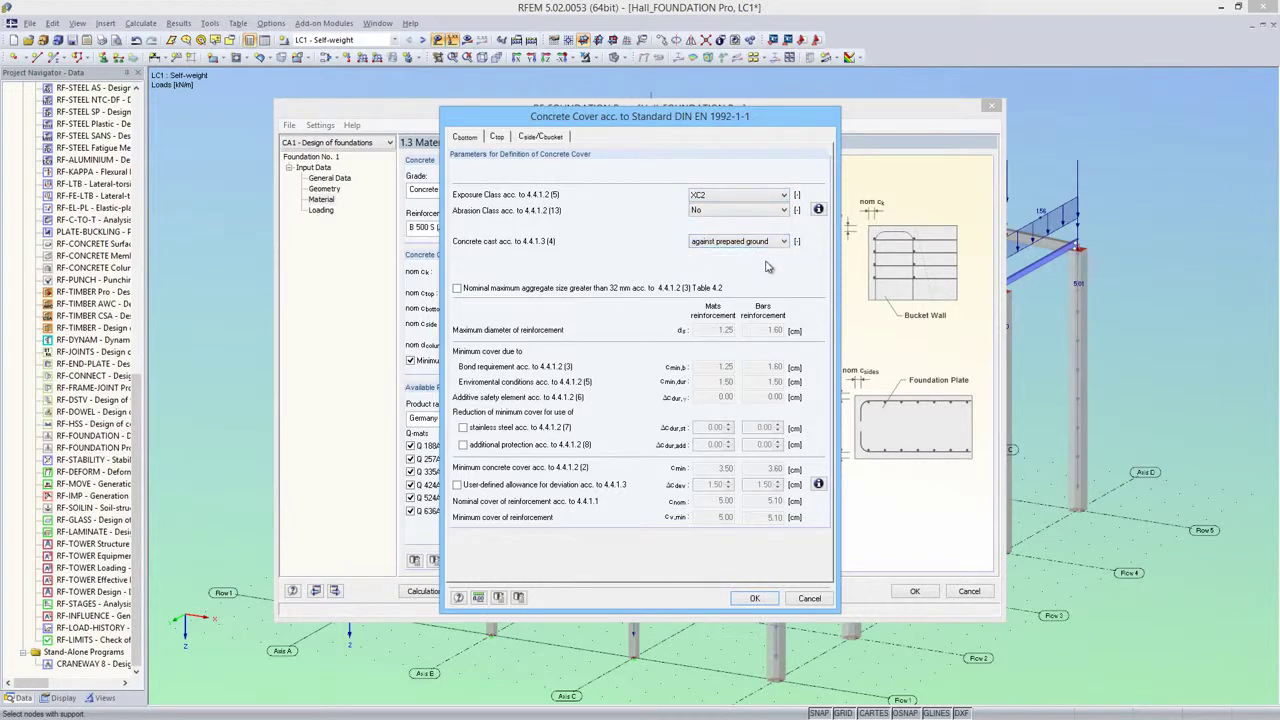
left_click(497, 137)
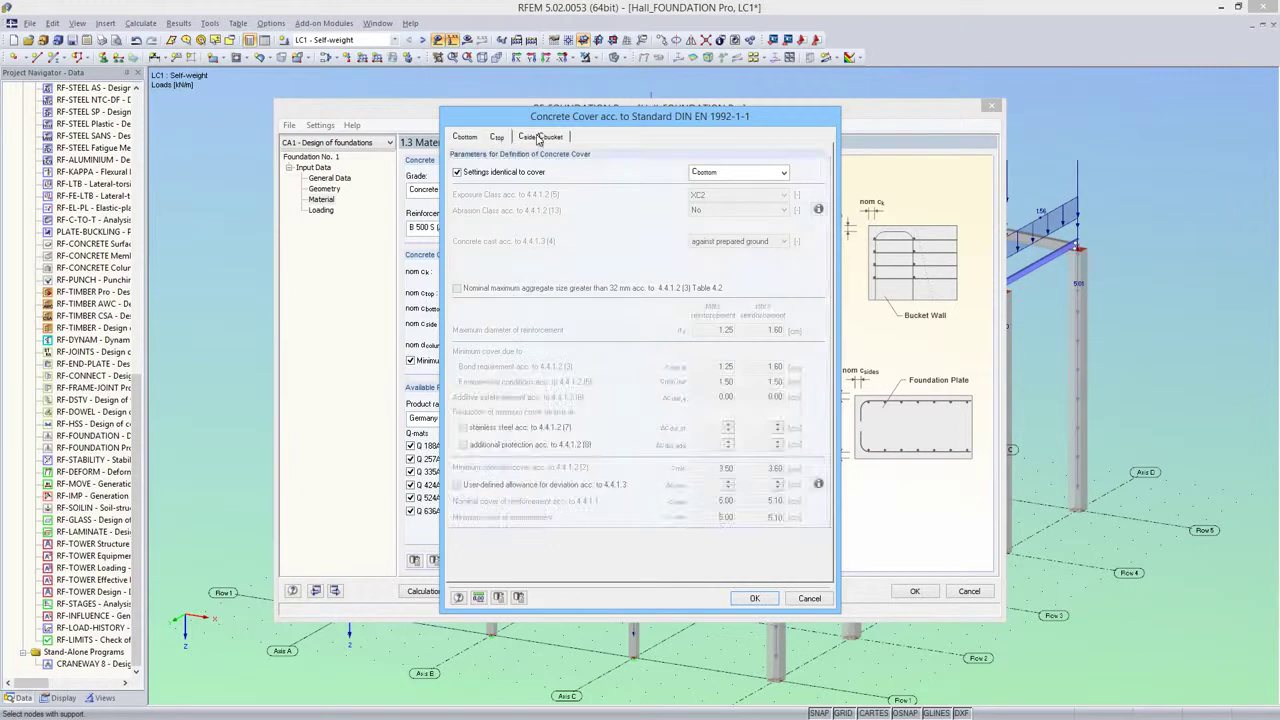
left_click(543, 138)
left_click(755, 599)
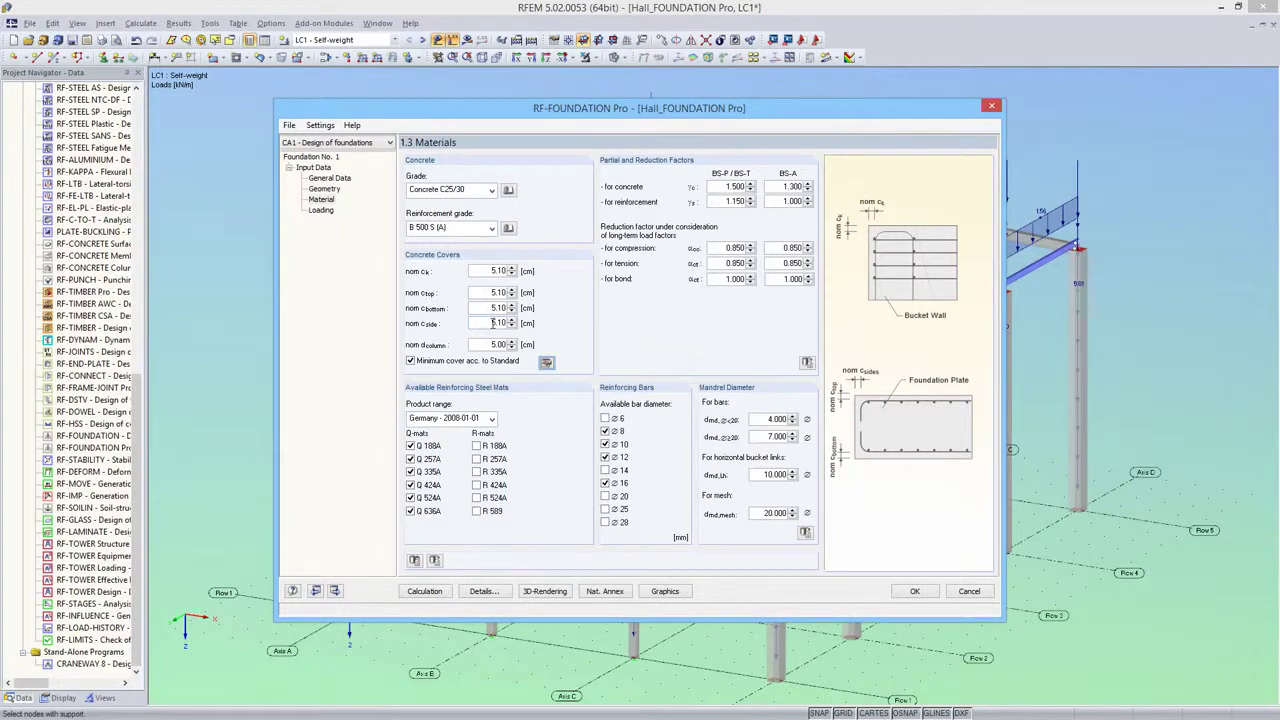
Exclude all Q-mats from Q 188A to Q 636A from the available reinforcement and allow 14 mm reinforcing bars
left_click(410, 446)
left_click(410, 459)
left_click(410, 473)
left_click(410, 486)
left_click(410, 498)
left_click(410, 511)
left_click(605, 470)
In the loading data, select all CO ULS (STR/GEO) - Permanent / transient - Eq. 6.10 combinations for the structural and geotechnical design
left_click(336, 591)
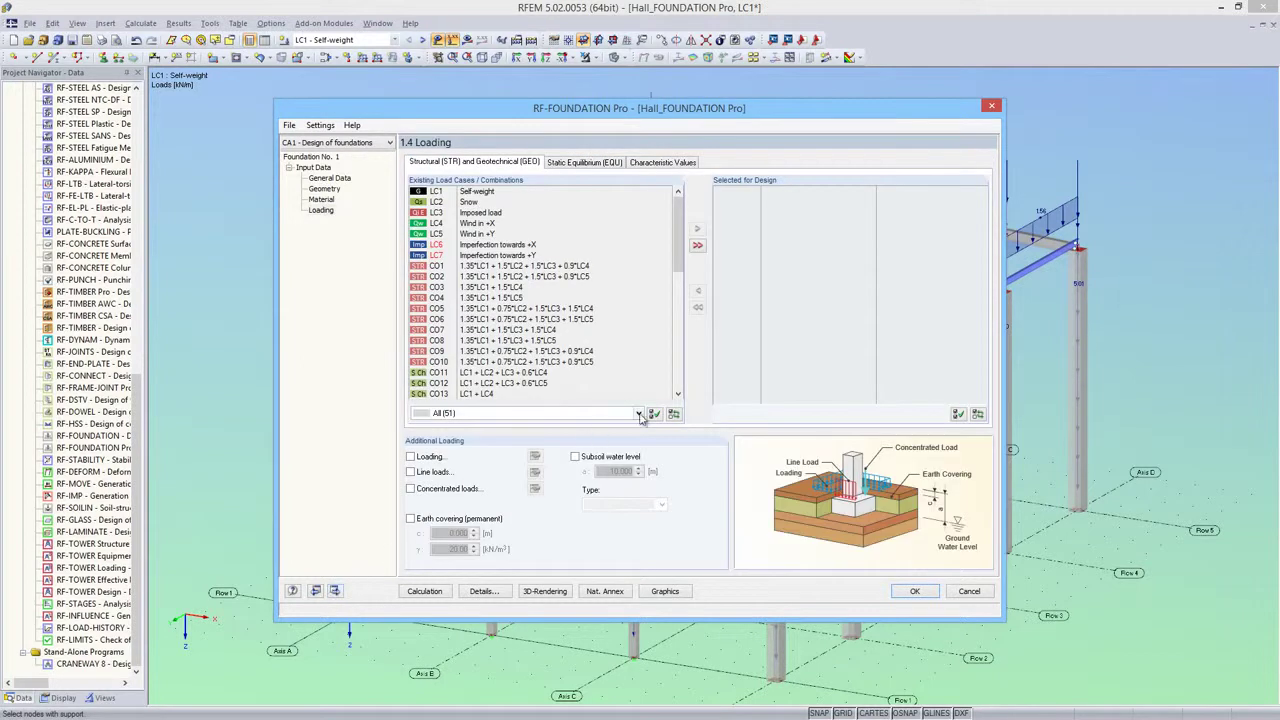
left_click(639, 414)
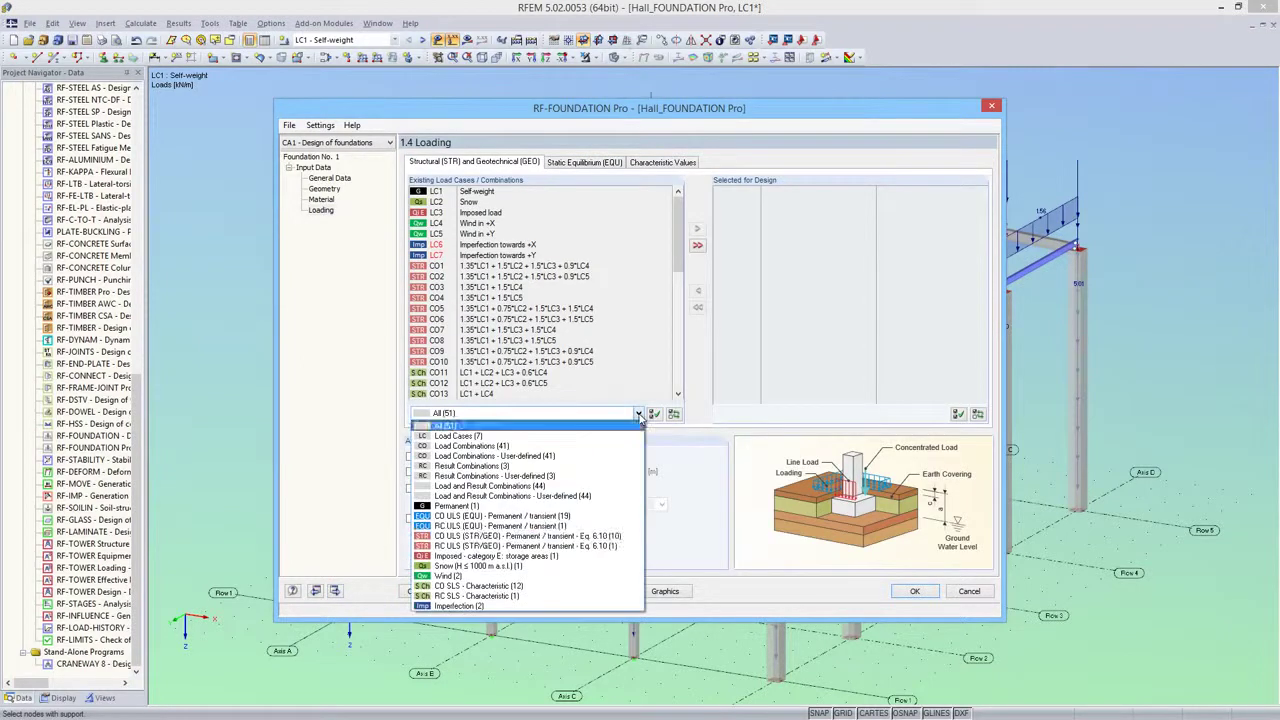
left_click(484, 540)
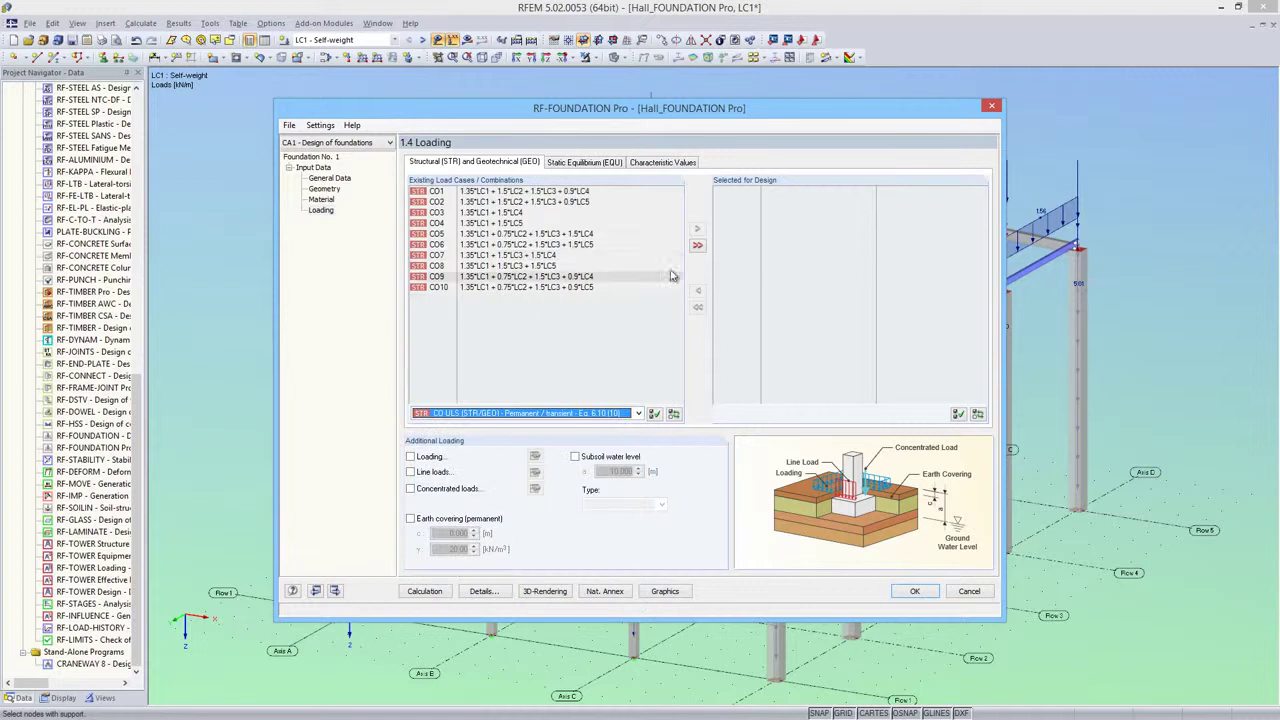
left_click(697, 245)
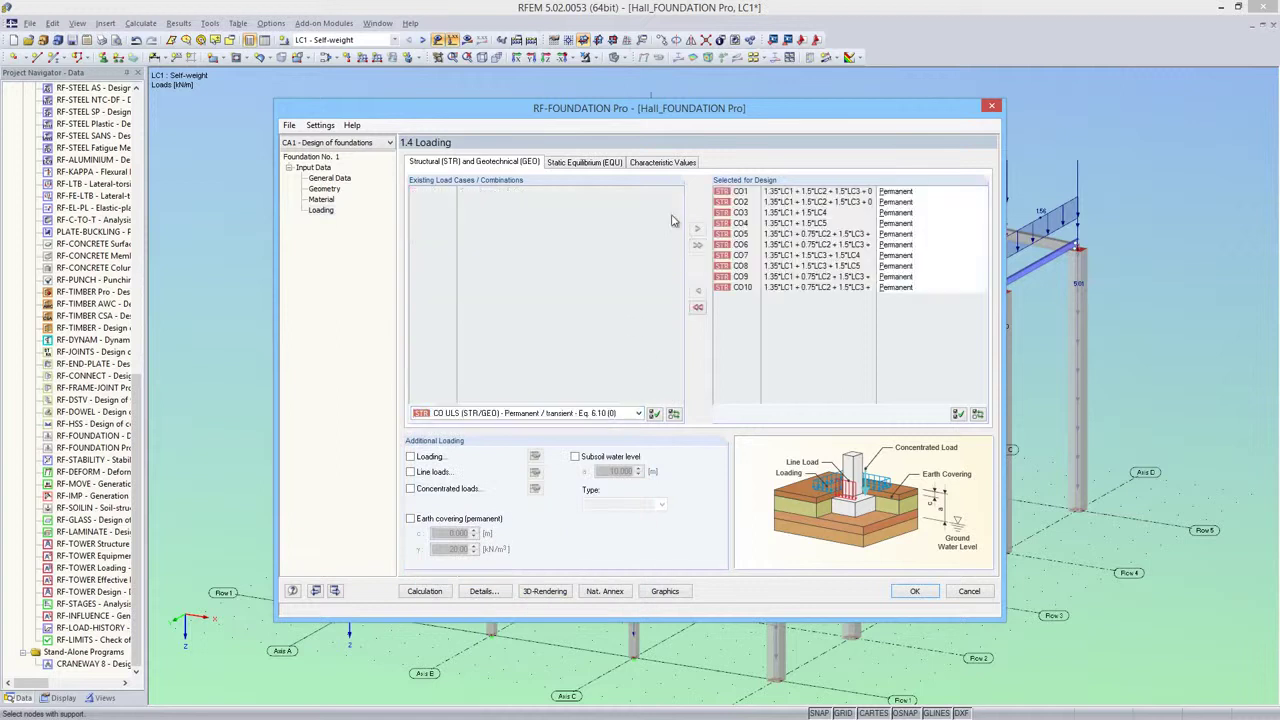
Select all CO ULS (EQU) - Permanent / transient combinations for the static equilibrium design
left_click(600, 166)
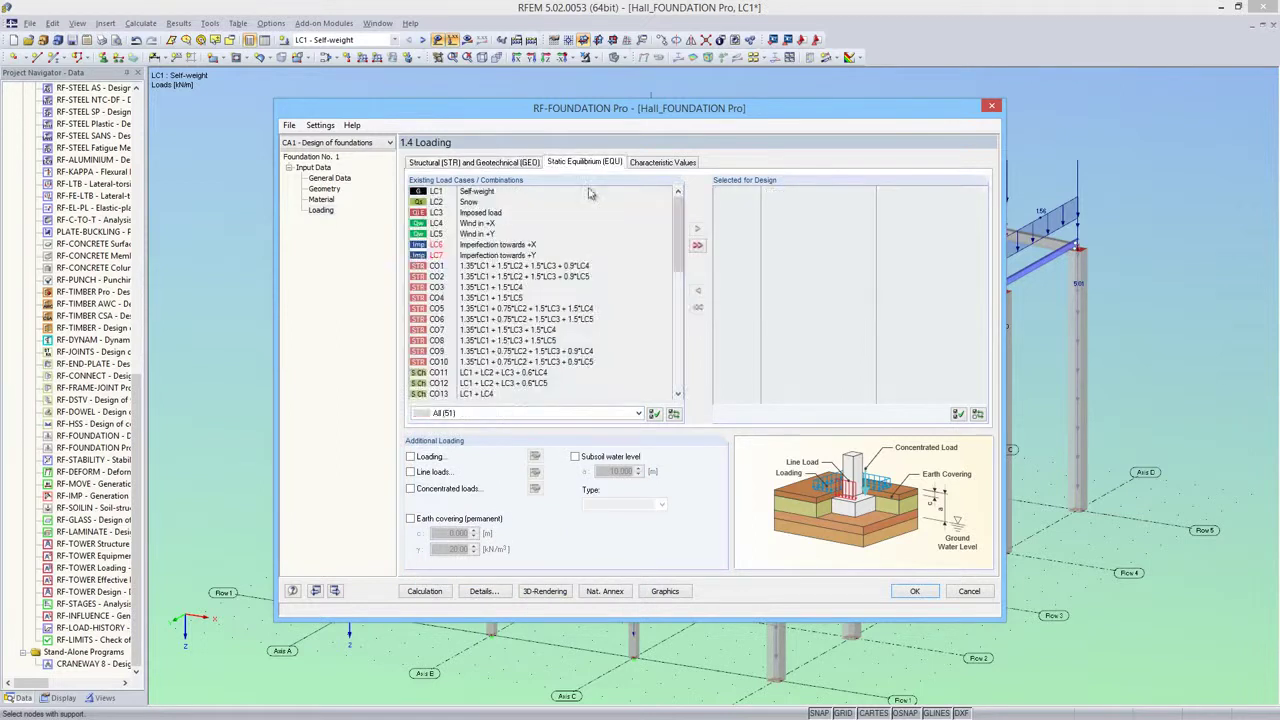
left_click(639, 413)
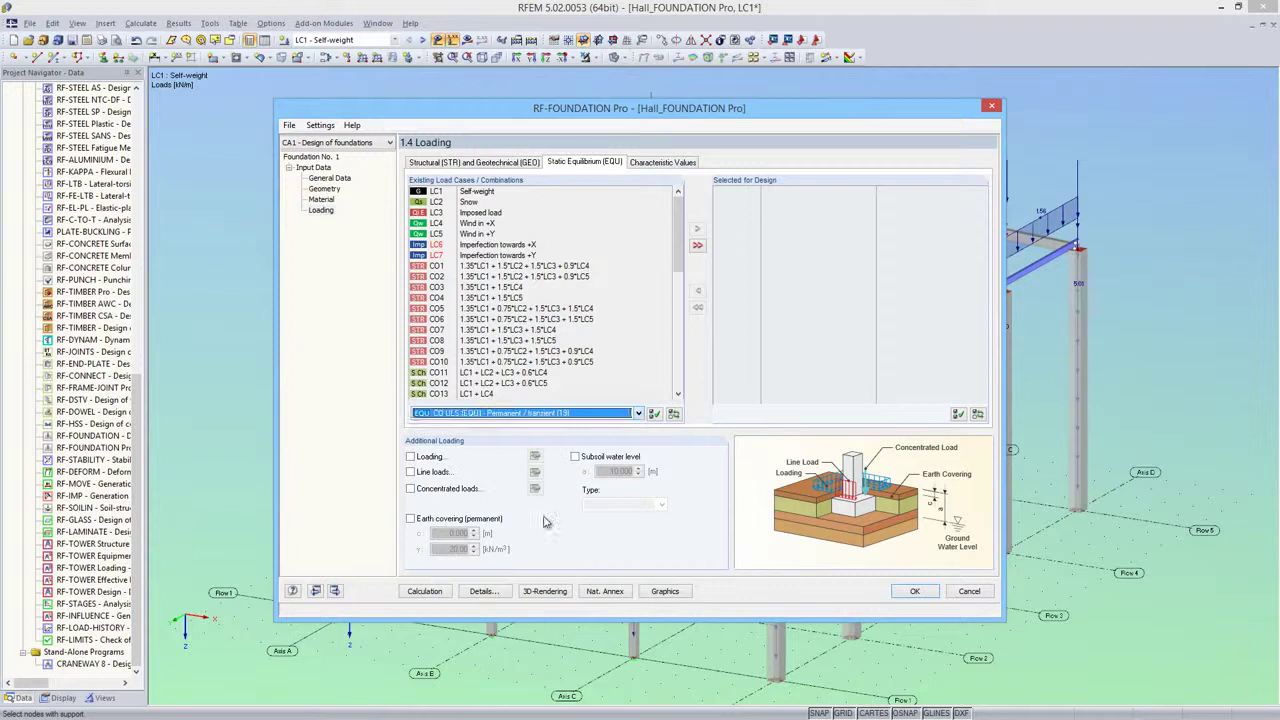
left_click(500, 516)
left_click(697, 244)
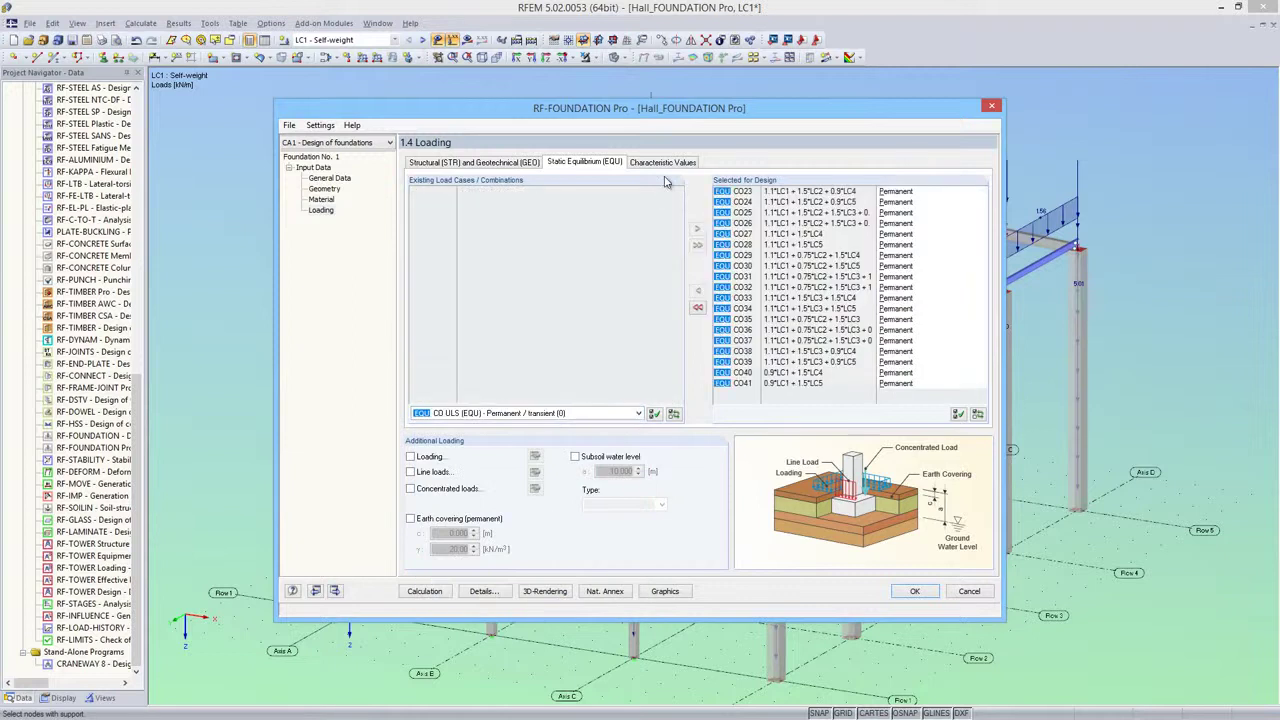
Select all CO SLS - Characteristic combinations for the characteristic values and classify them all as Permanent+ Variable Action
left_click(660, 163)
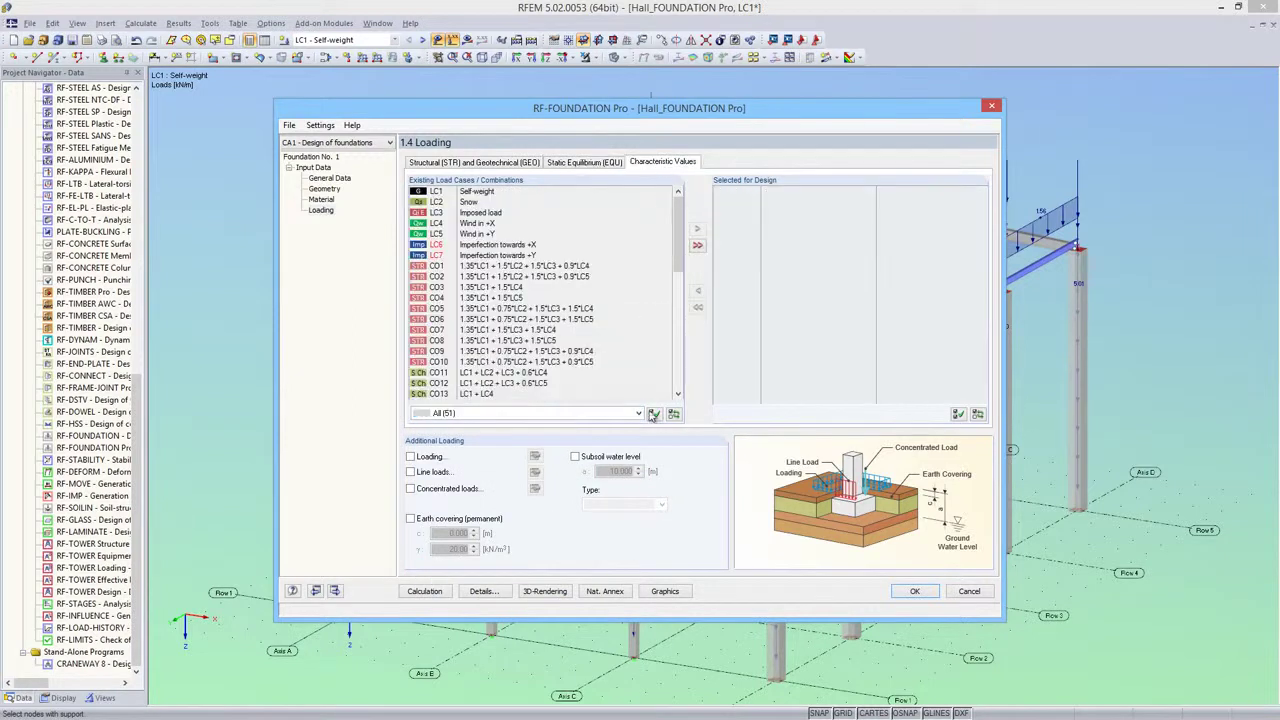
left_click(638, 413)
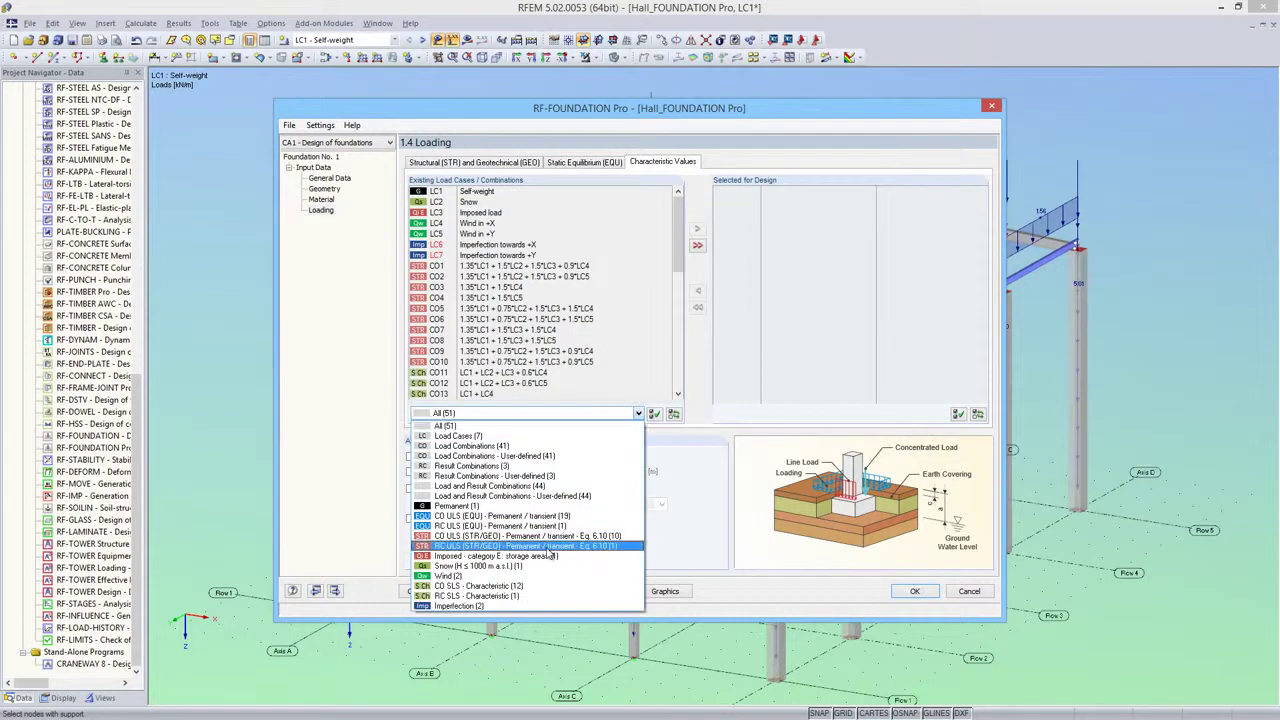
left_click(537, 591)
left_click(698, 246)
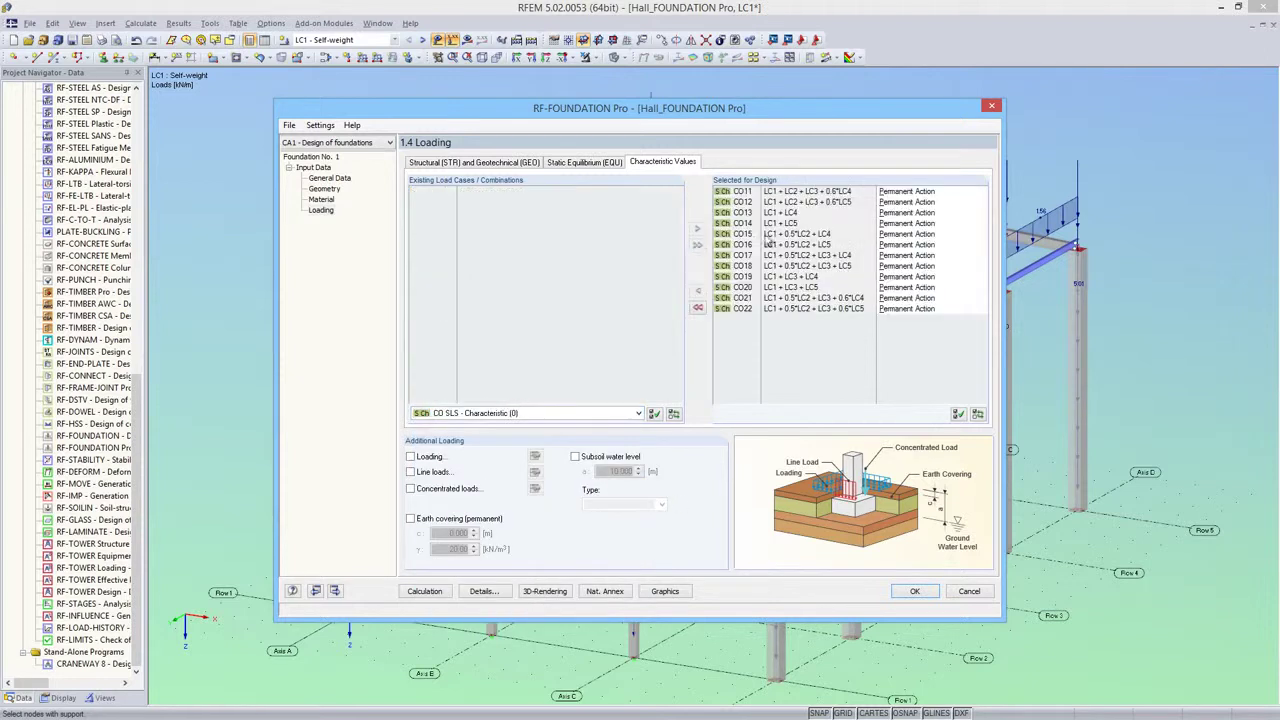
left_click(911, 309, "shift")
left_click(981, 309)
left_click(966, 329)
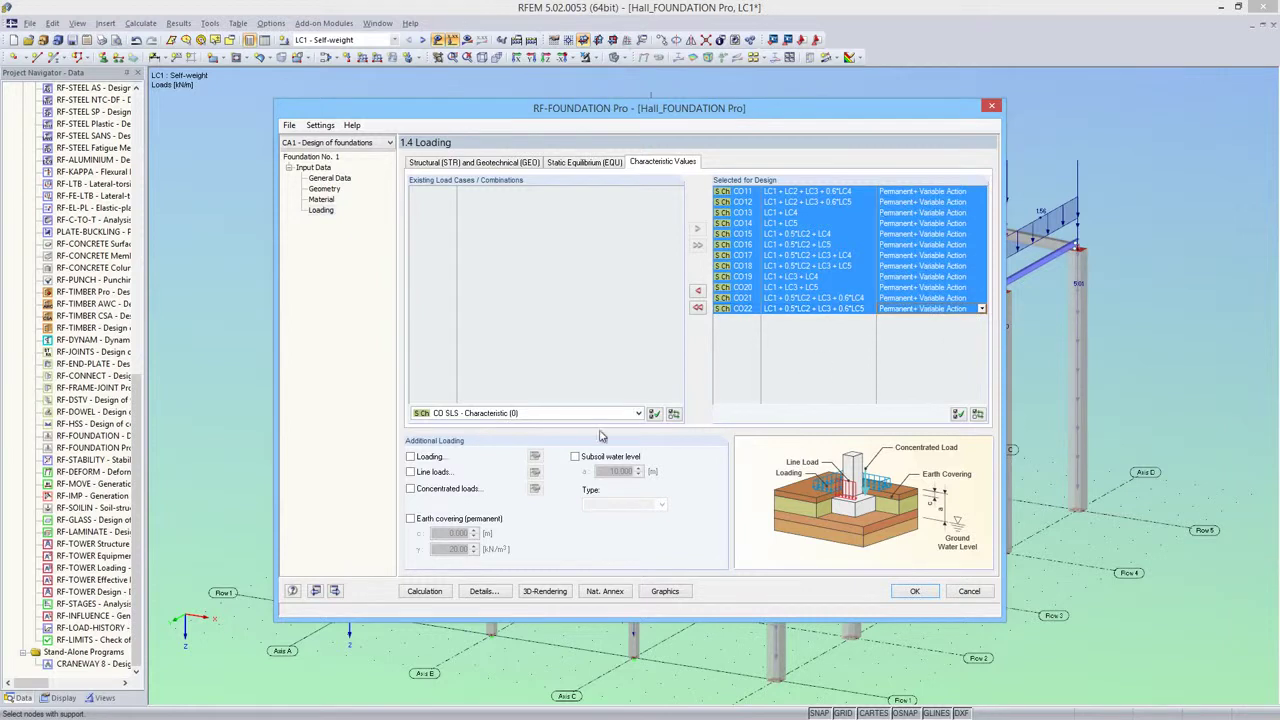
Add a permanent additional area load of 6.25 kN/m² with the comment "Self-weight floor slab"
left_click(410, 456)
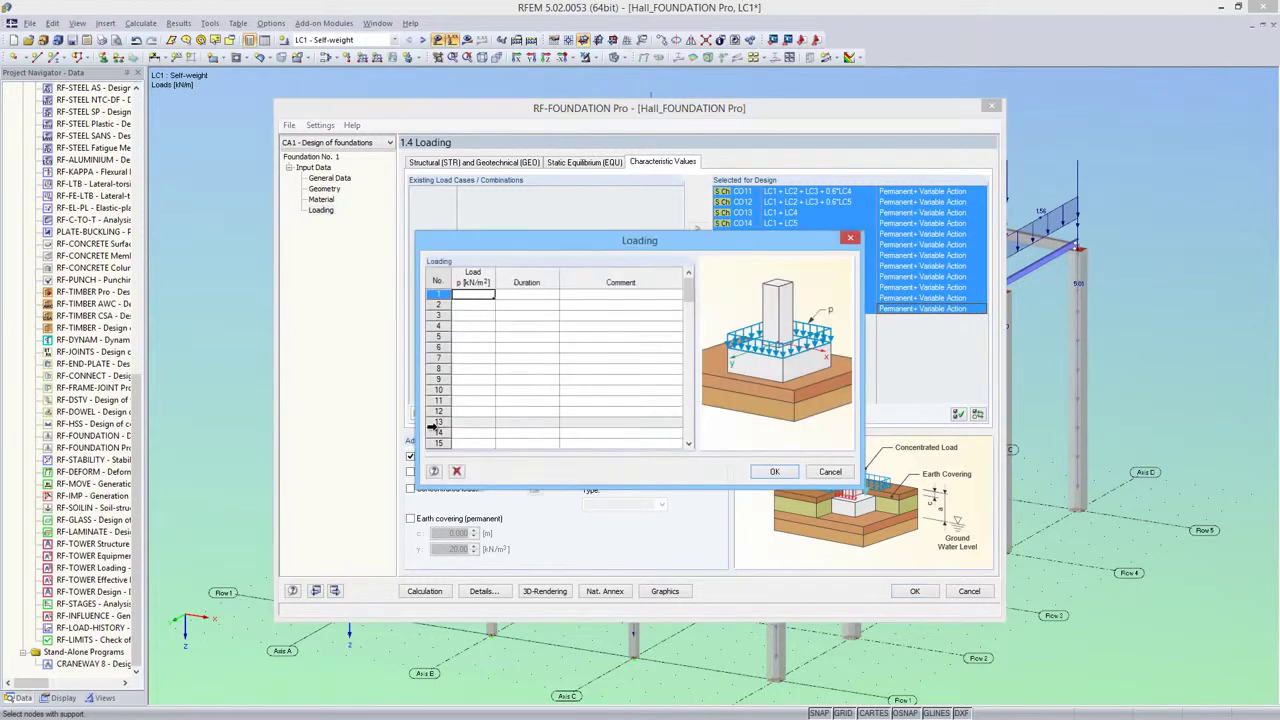
type("6.25")
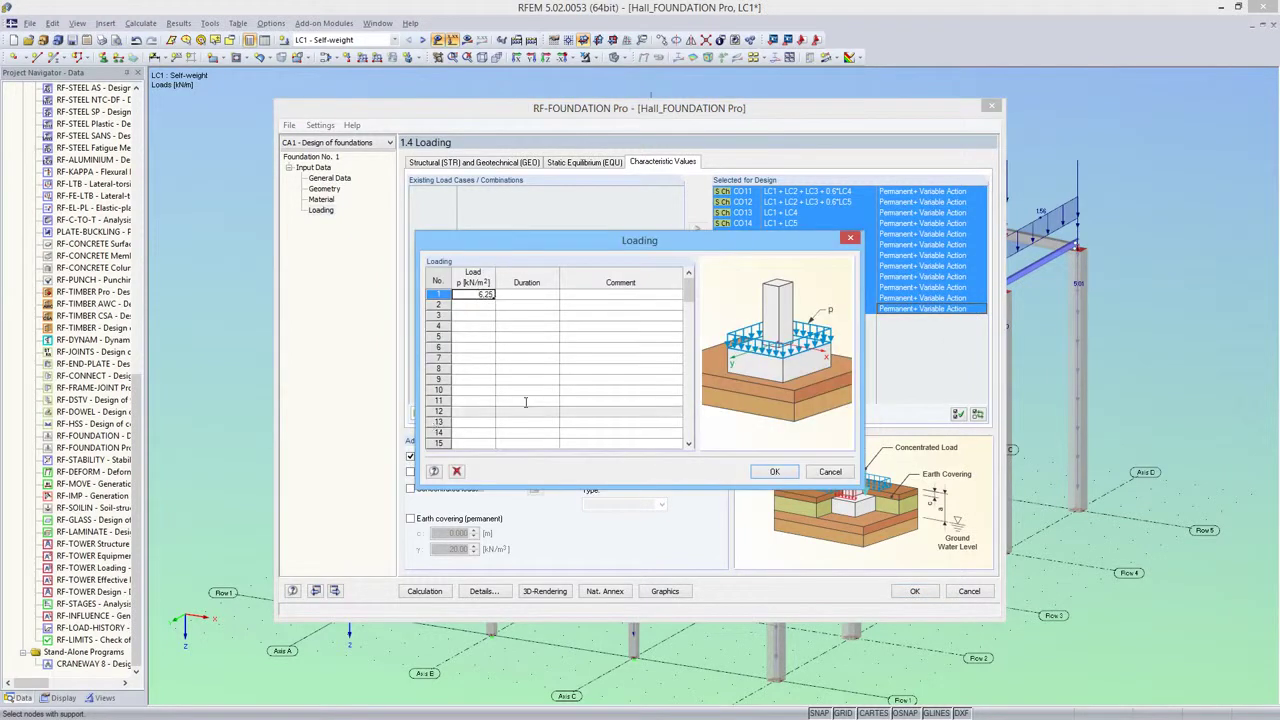
left_click(548, 296)
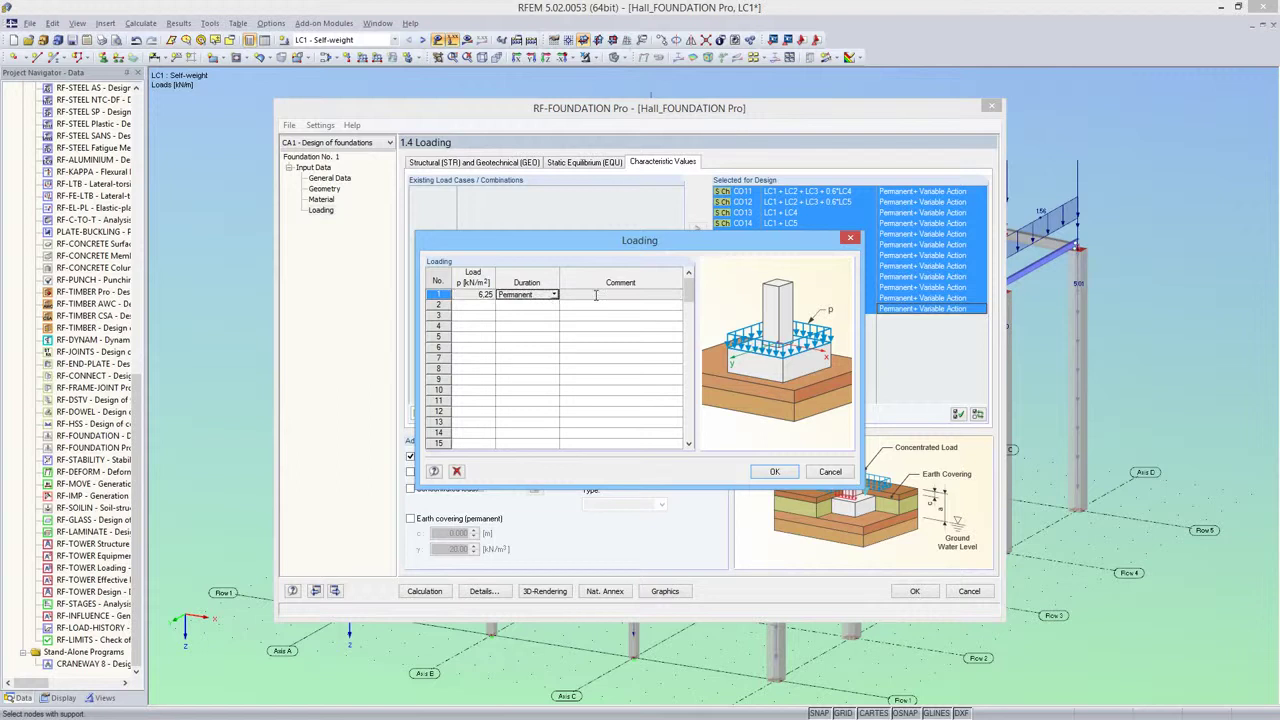
left_click(596, 295)
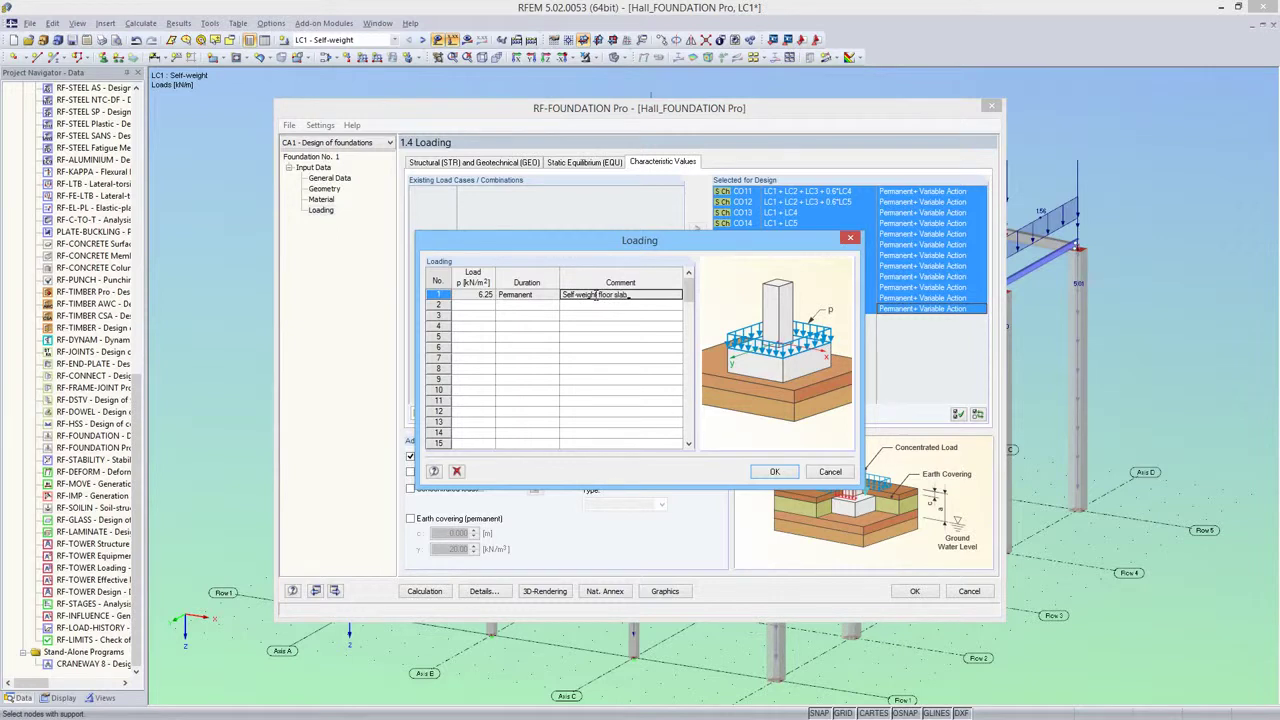
Add a second, variable area load of 10.00 kN/m² with the comment "Imposed load on floor slab" and accept the additional loading
left_click(487, 306)
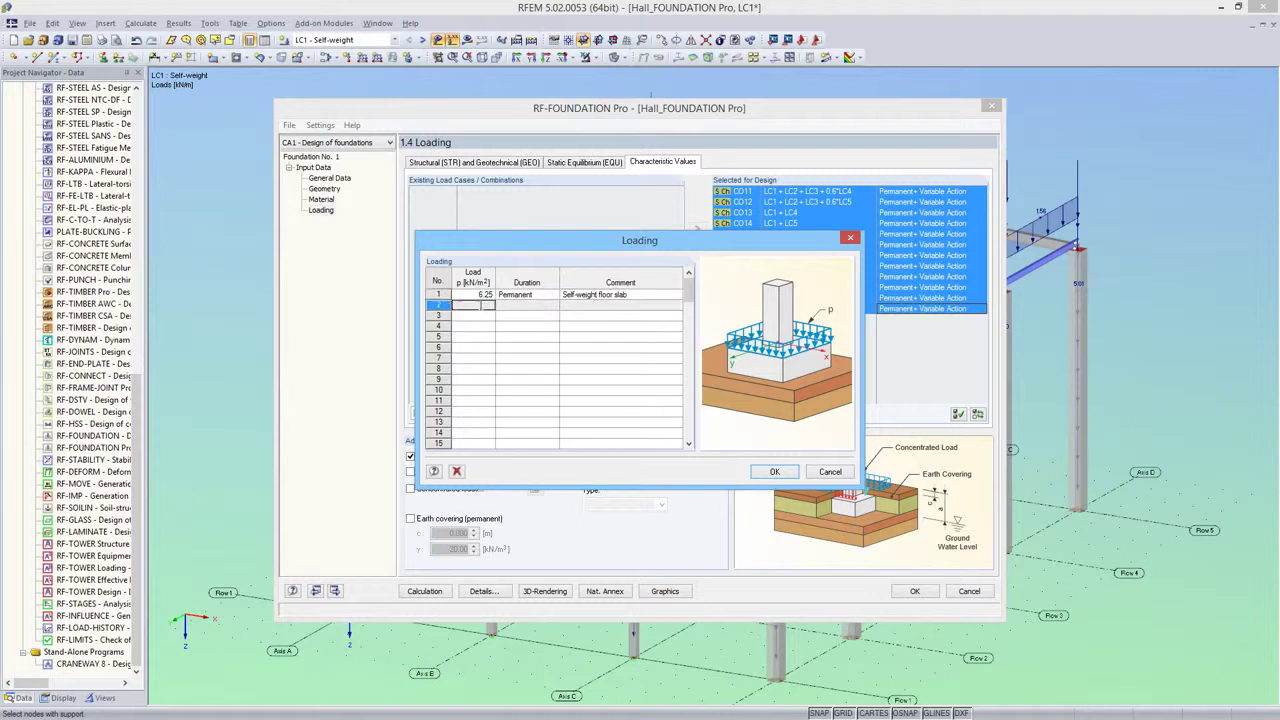
left_click(512, 306)
left_click(554, 306)
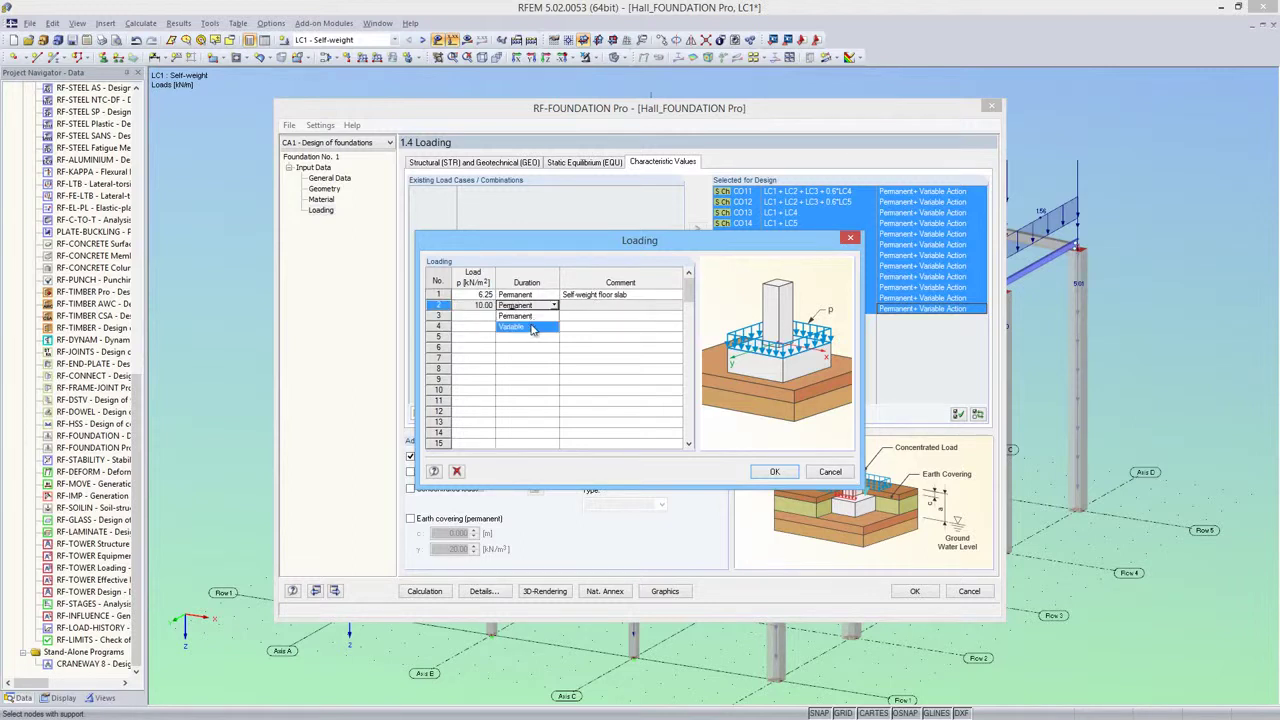
left_click(545, 322)
left_click(575, 305)
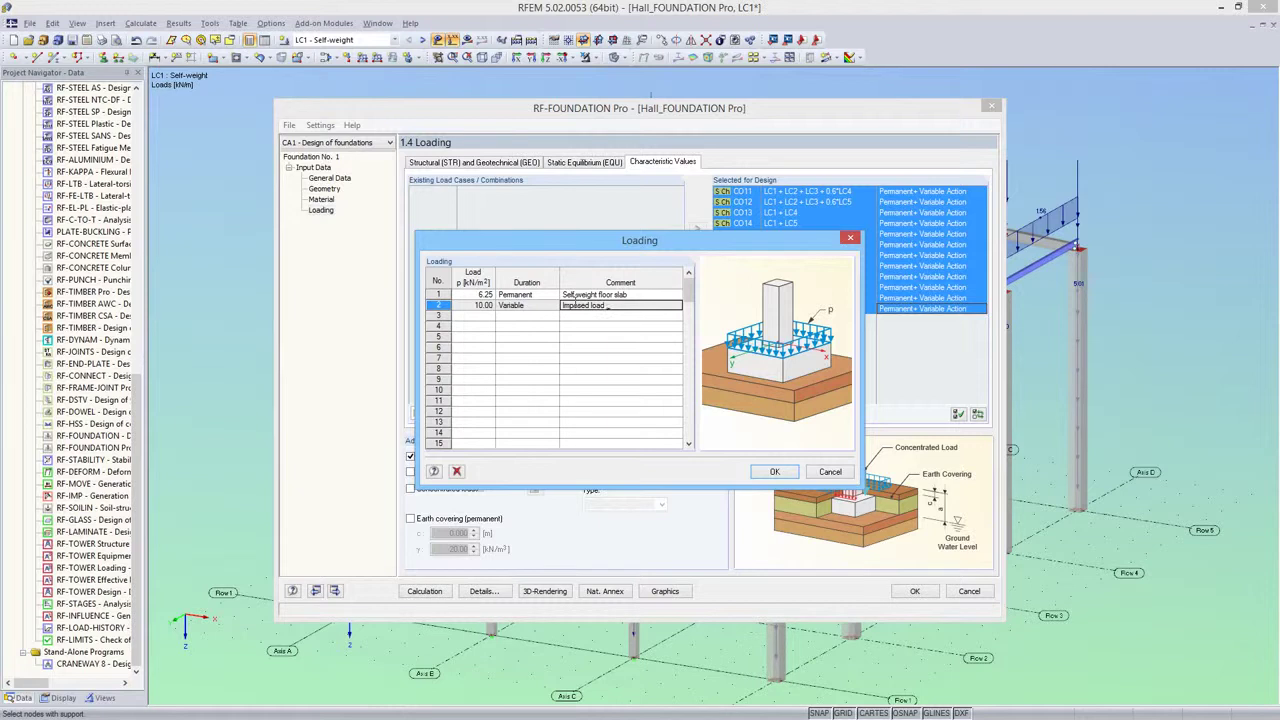
type("n floor slab")
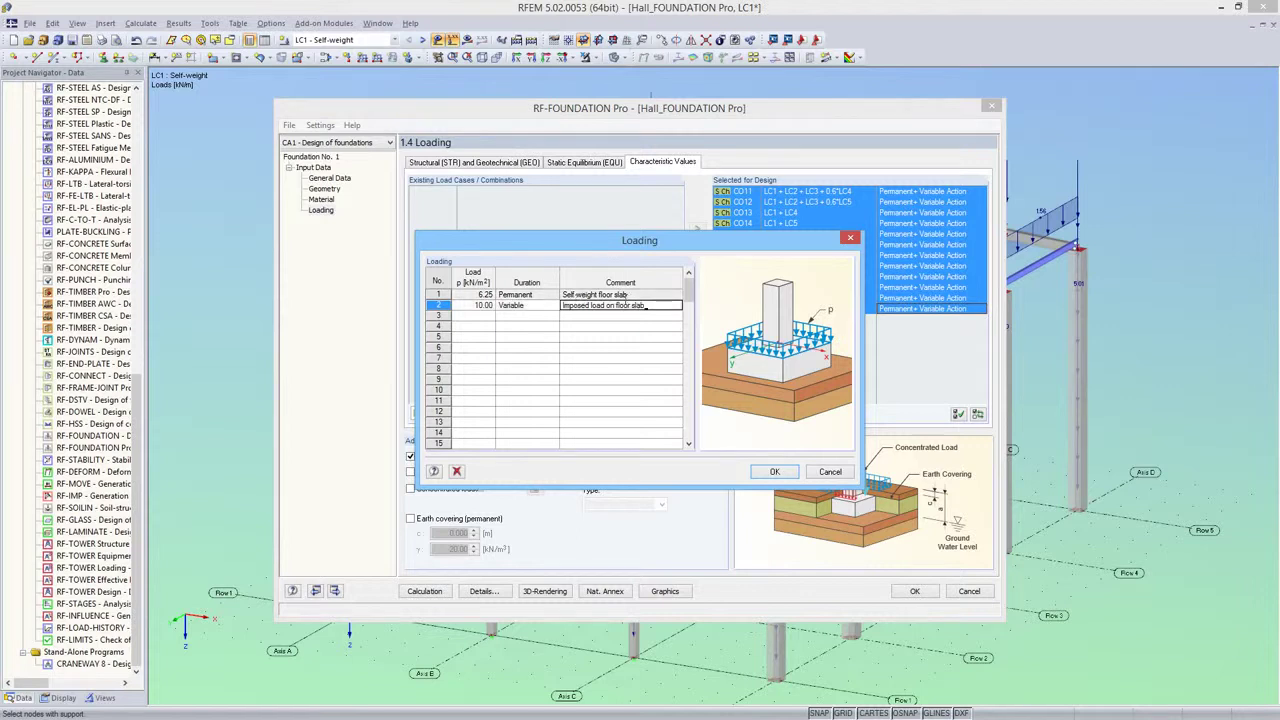
left_click(629, 315)
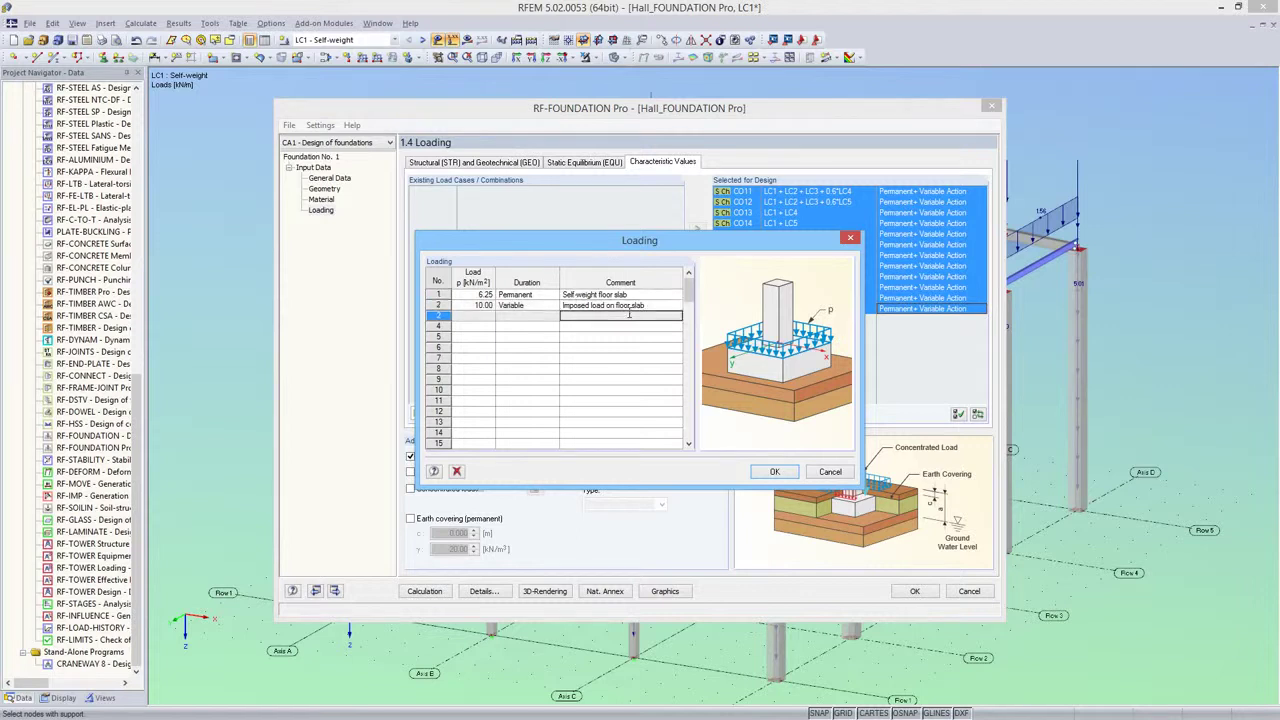
left_click(774, 471)
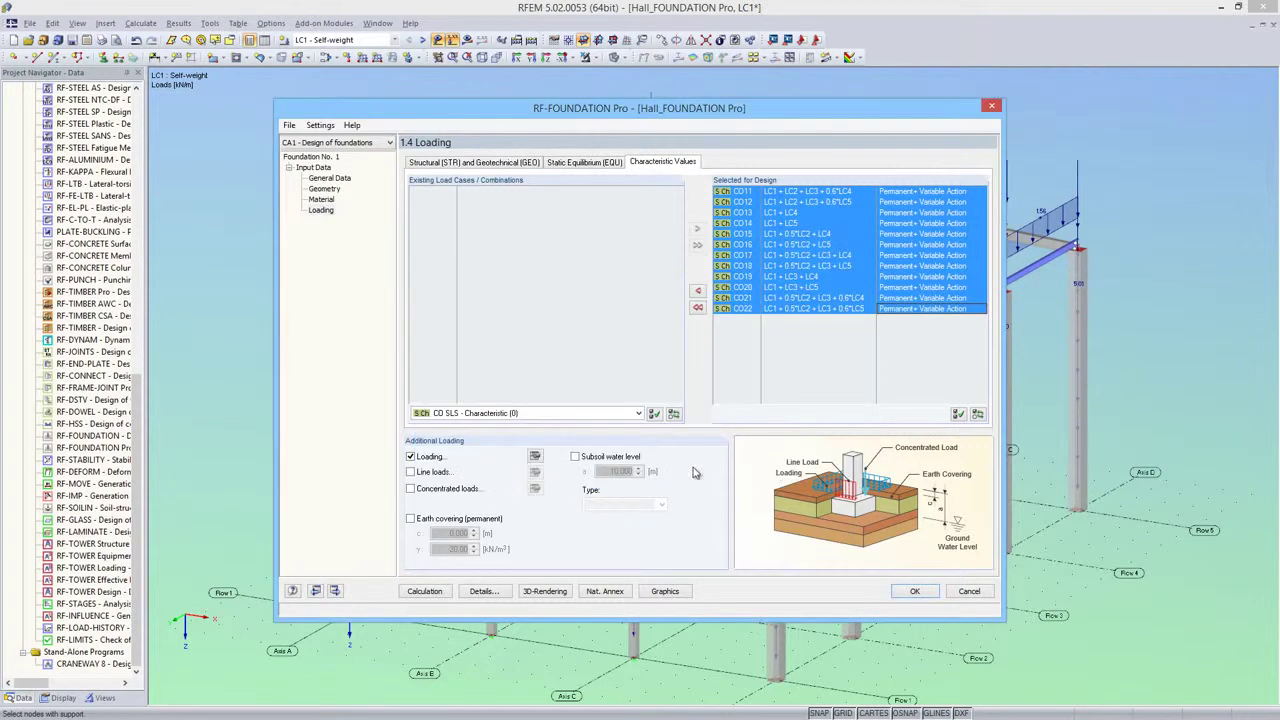
Activate permanent earth covering with a height of 1 m and run the foundation calculation
left_click(410, 519)
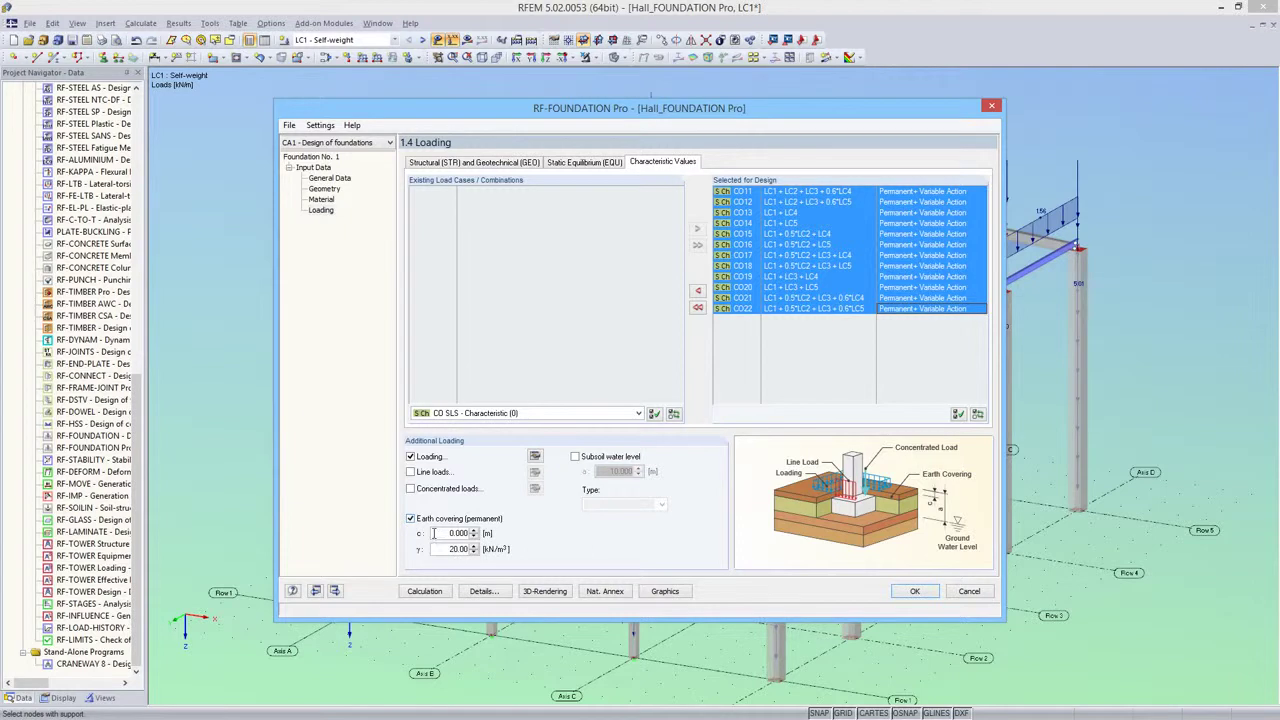
double_click(452, 533)
type("1")
left_click(425, 592)
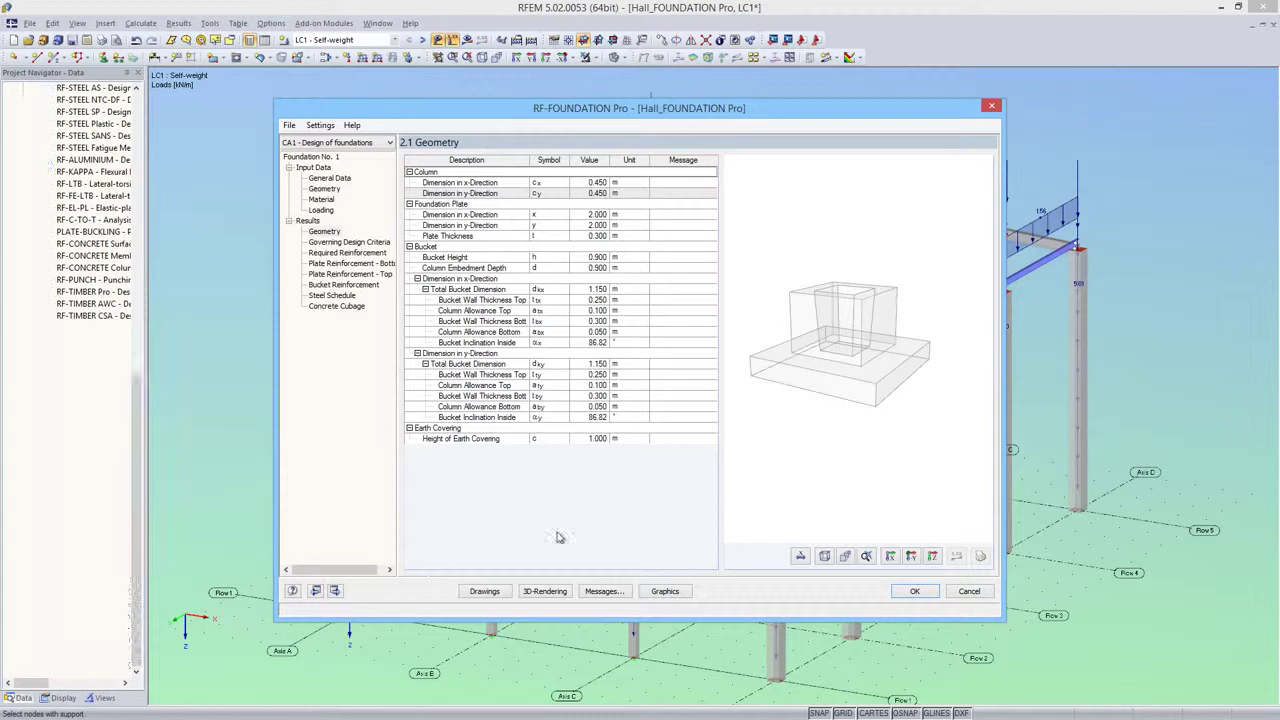
Show the dimensions in the resulting foundation geometry's 3D graphic, and go on to the governing design criteria
left_click(800, 556)
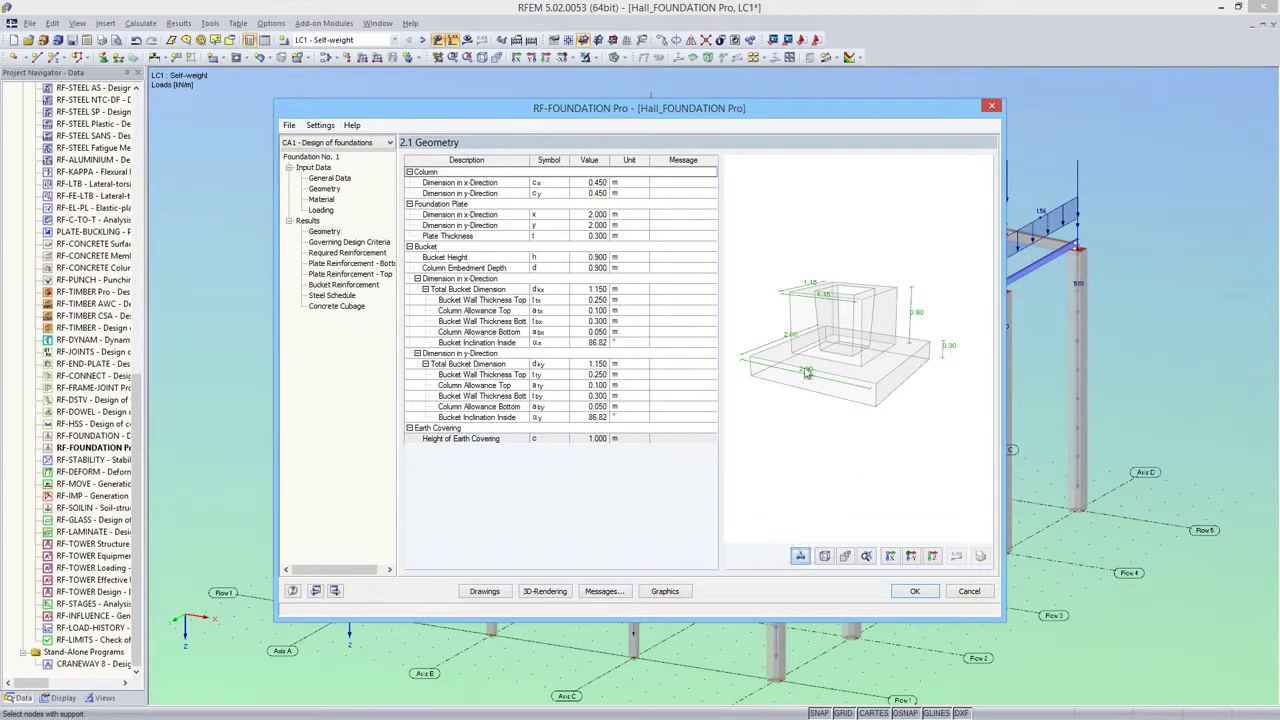
middle_click_drag(789, 411, 819, 452, "ctrl")
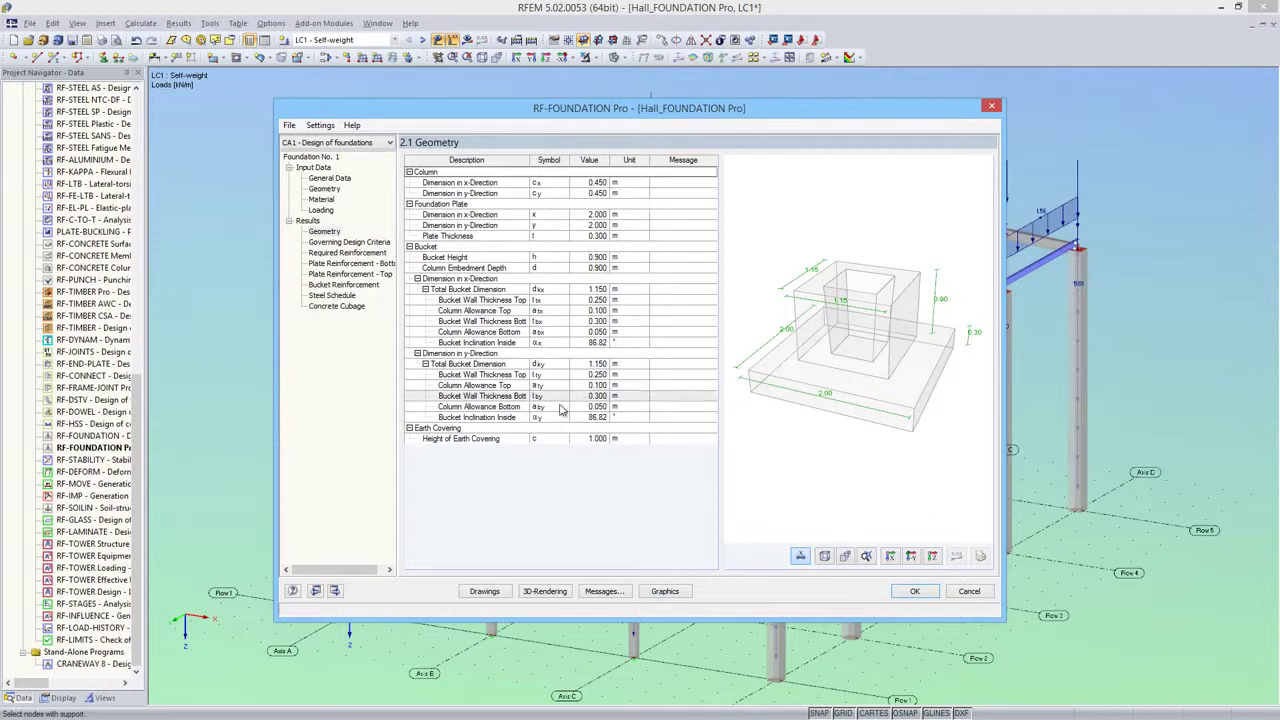
left_click(335, 592)
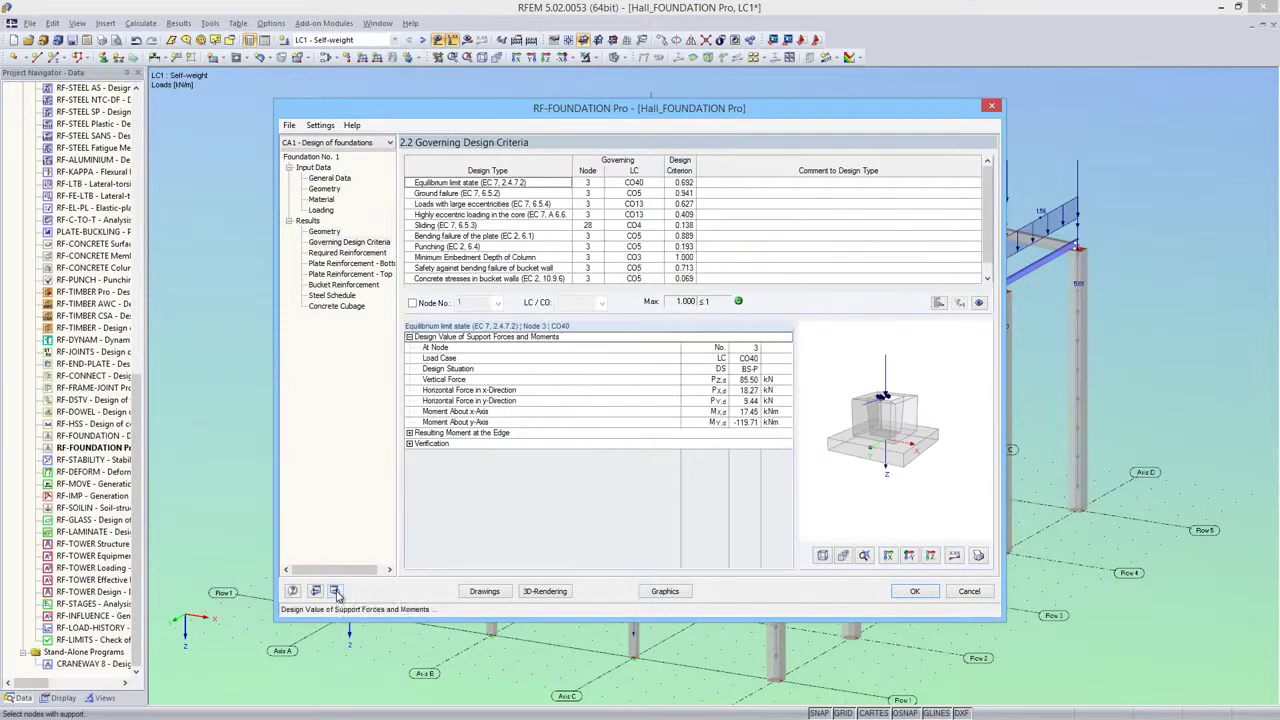
Display the verification details for the column's minimum embedment depth, and go on to the required reinforcement
scroll(547, 224, "down", 1)
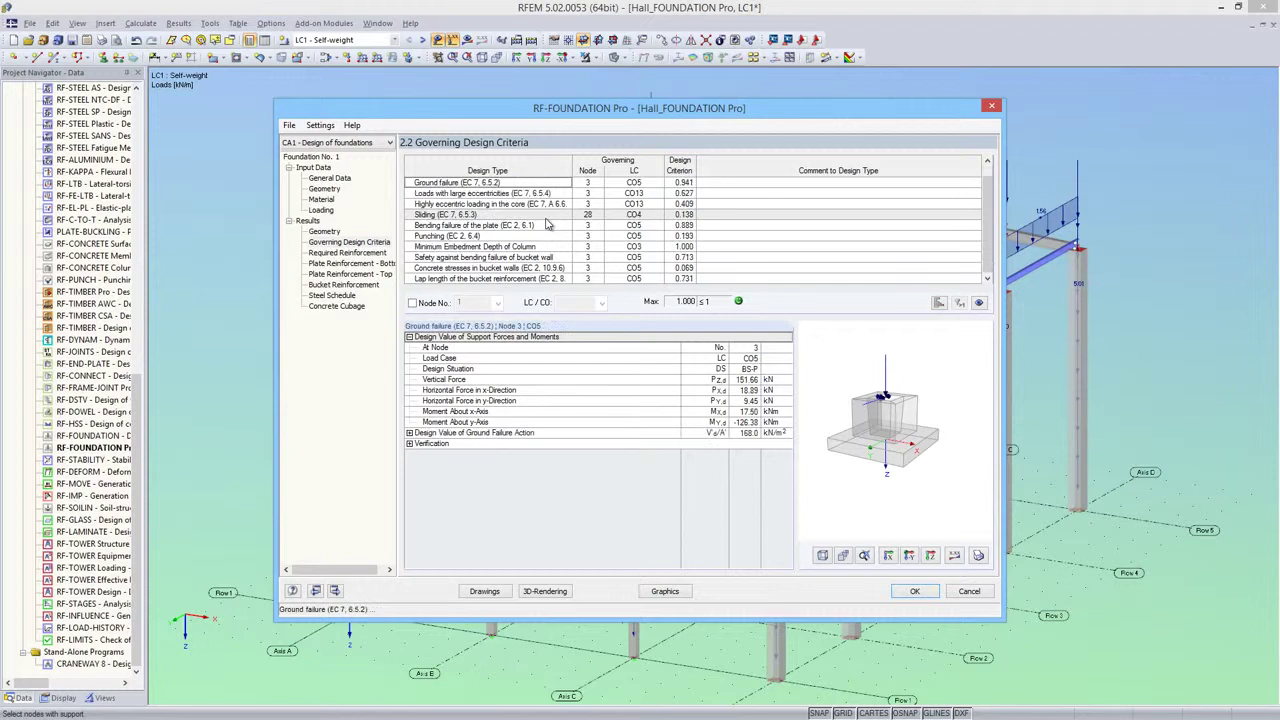
left_click(543, 248)
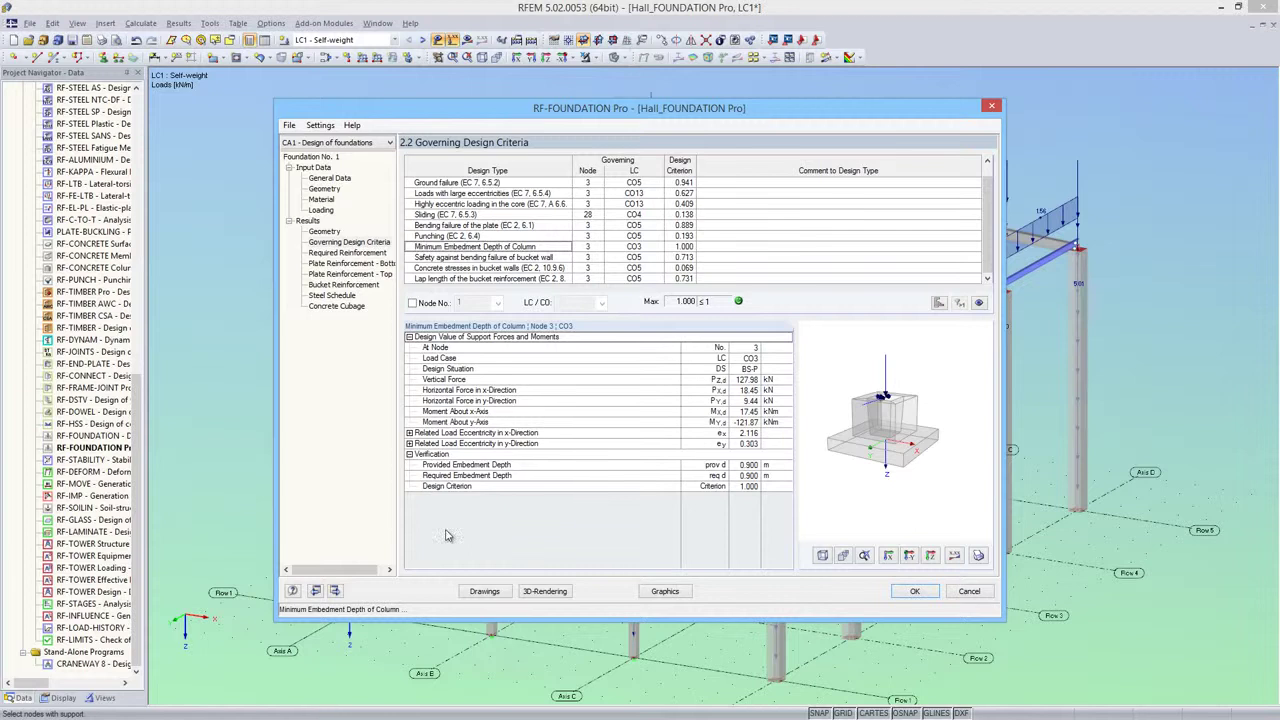
left_click(335, 592)
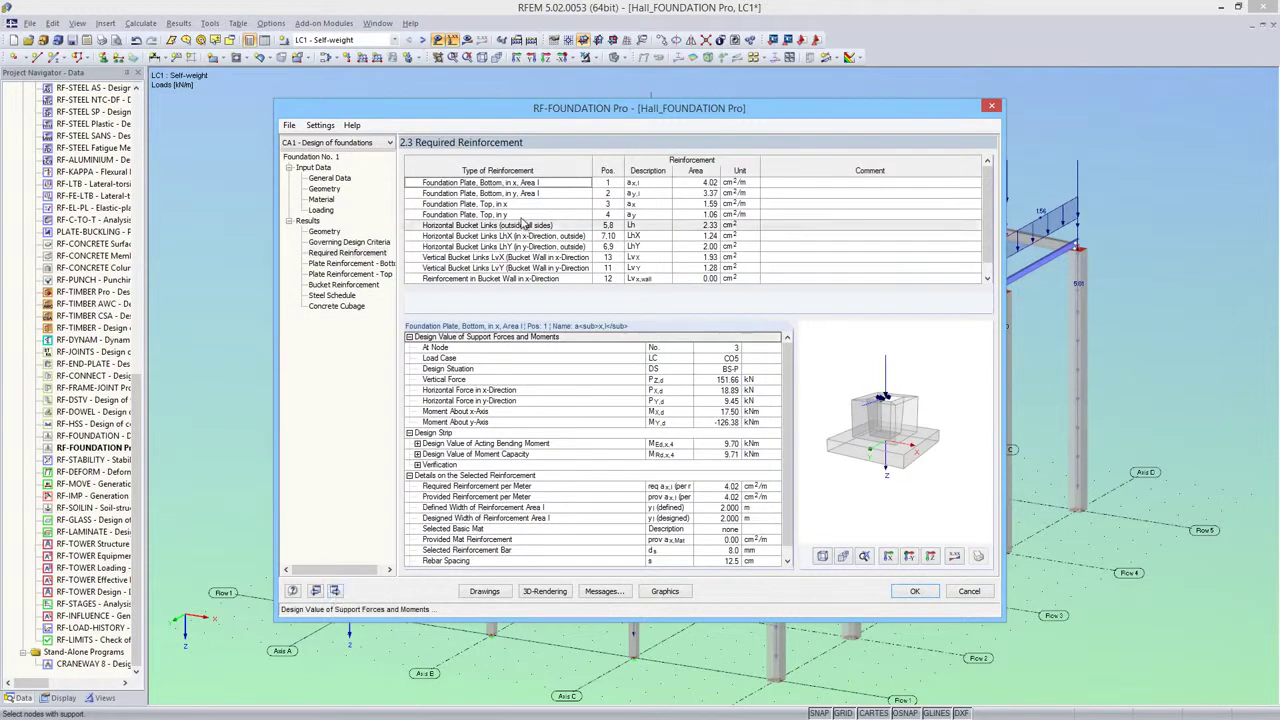
Show the required reinforcement details for the plate's top and bottom in y, and go on through the plate reinforcement to the bucket reinforcement
left_click(520, 215)
left_click(522, 193)
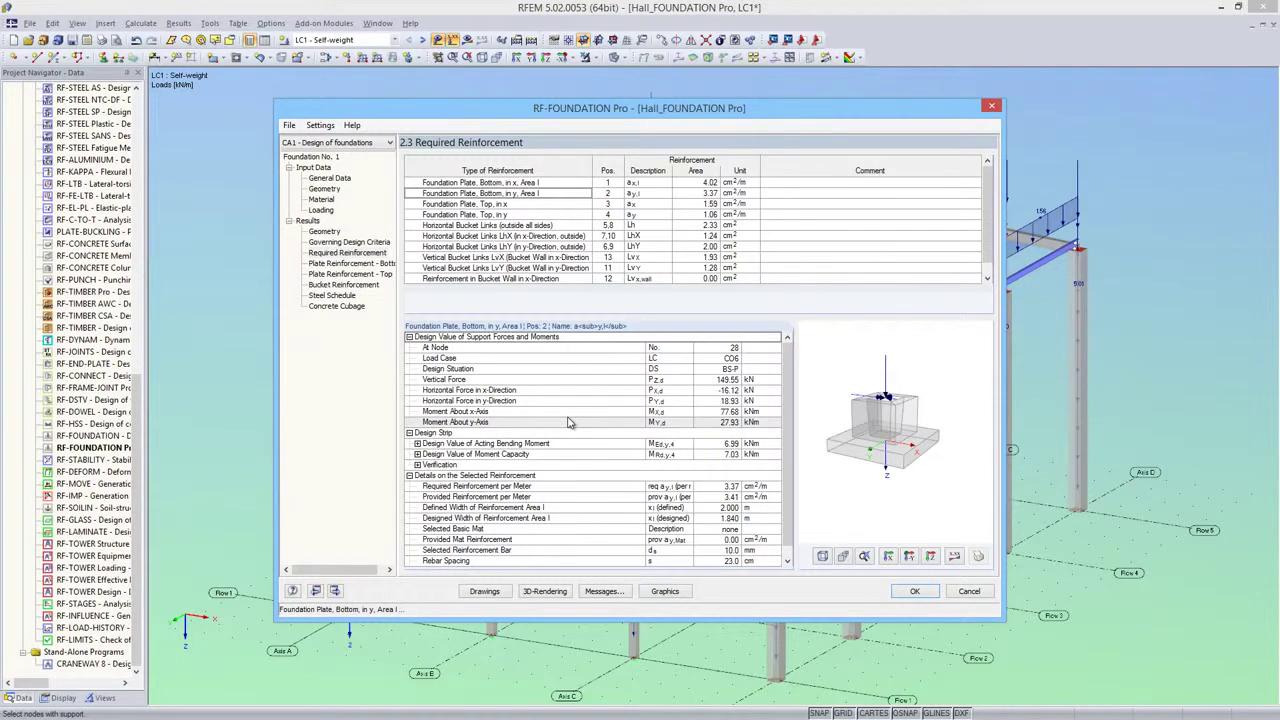
left_click(335, 591)
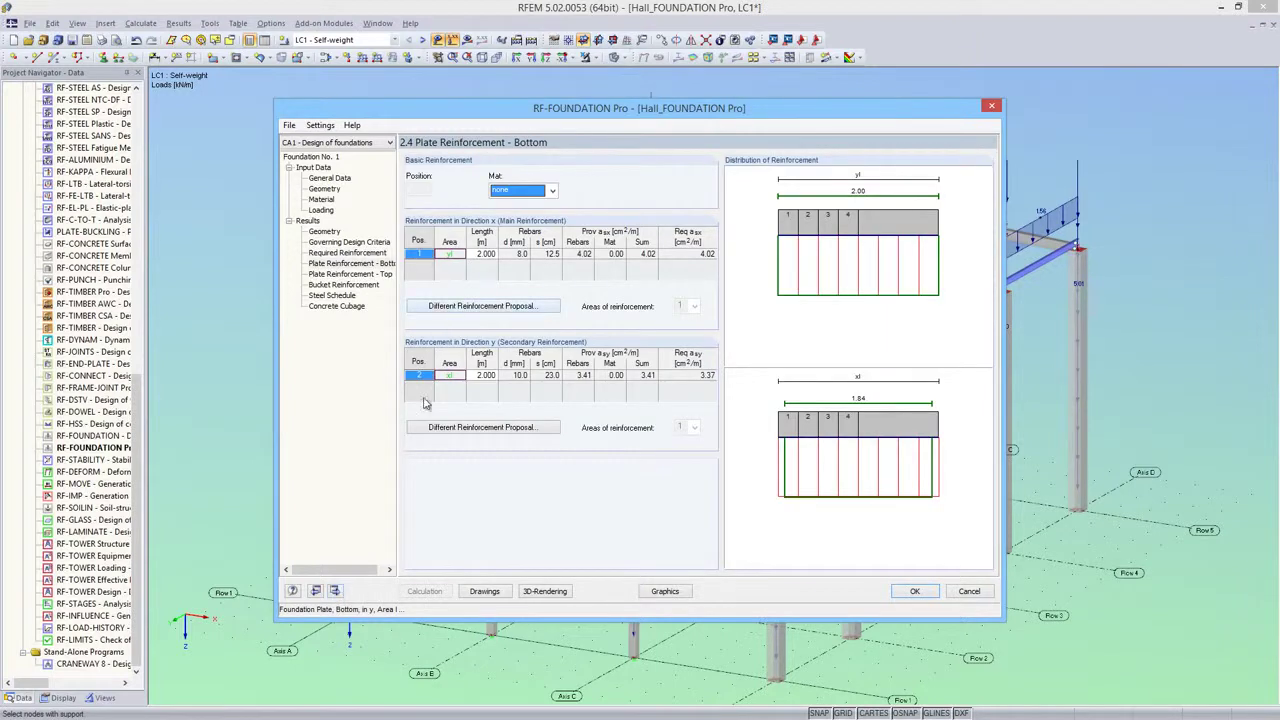
left_click(336, 591)
left_click(336, 591)
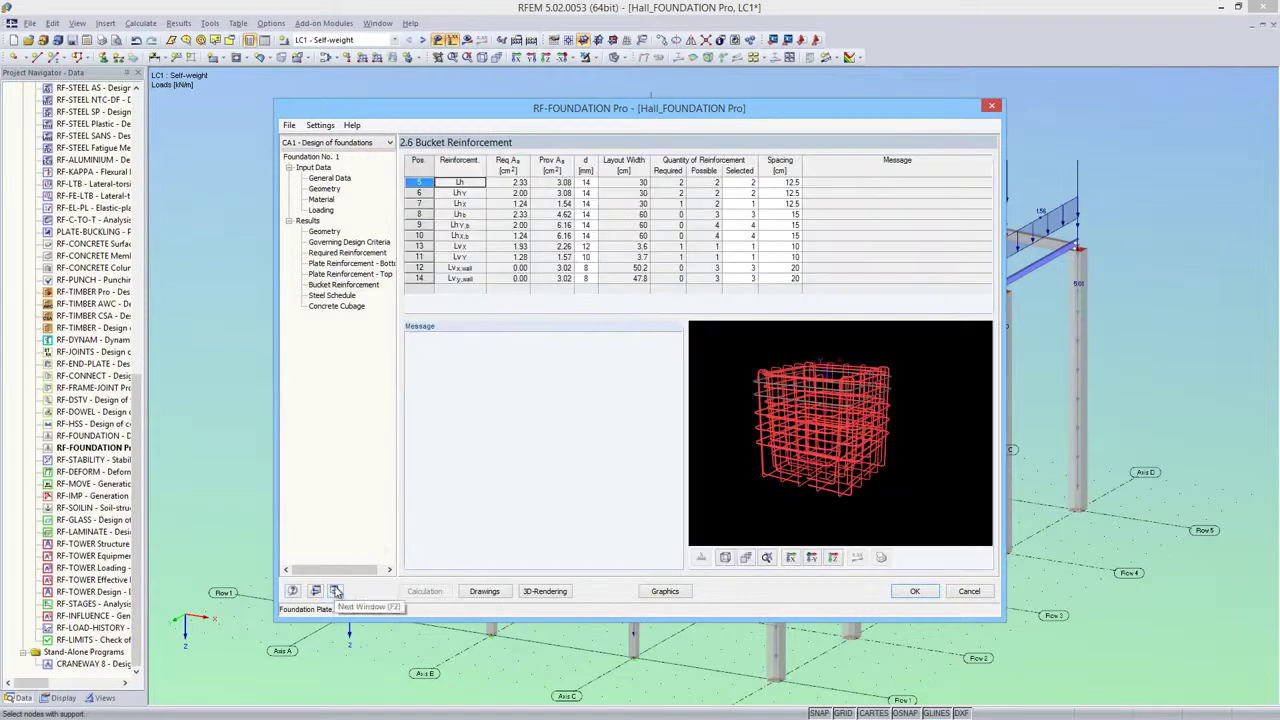
View the bar diameters available for the Lh bucket links and inspect the bucket's reinforcement cage from a different angle
left_click(588, 183)
left_click(592, 184)
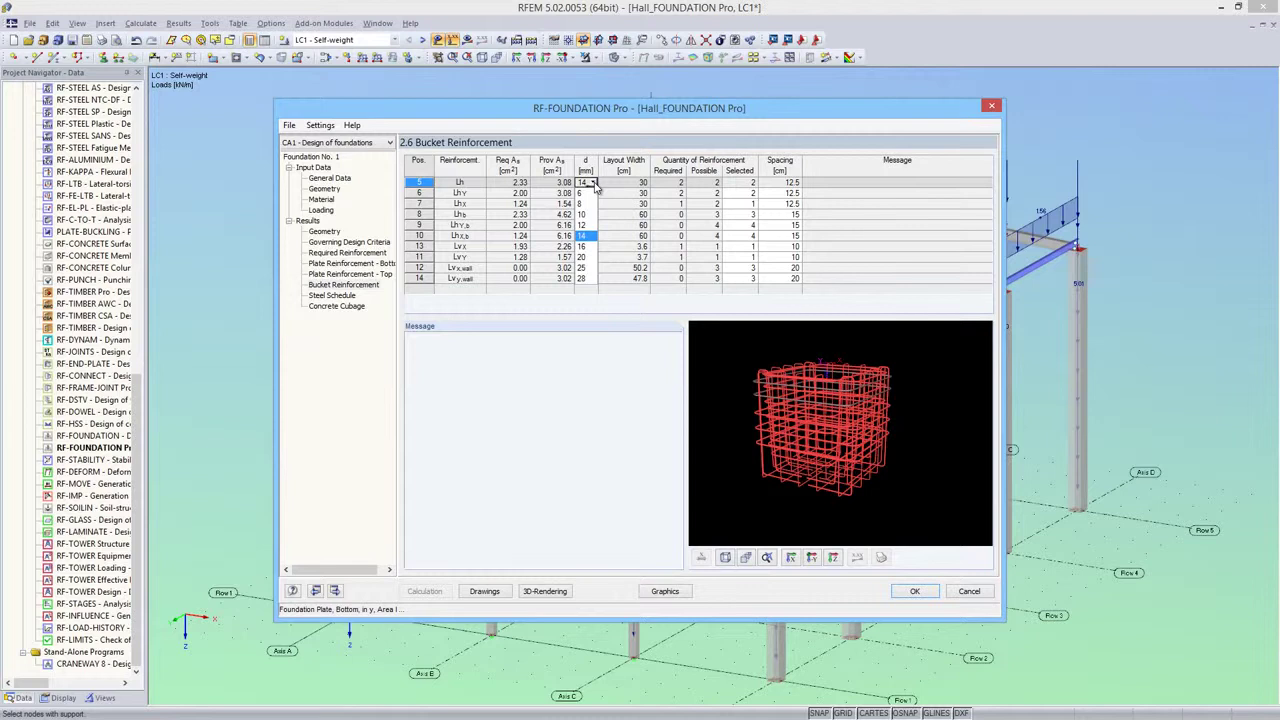
left_click(593, 184)
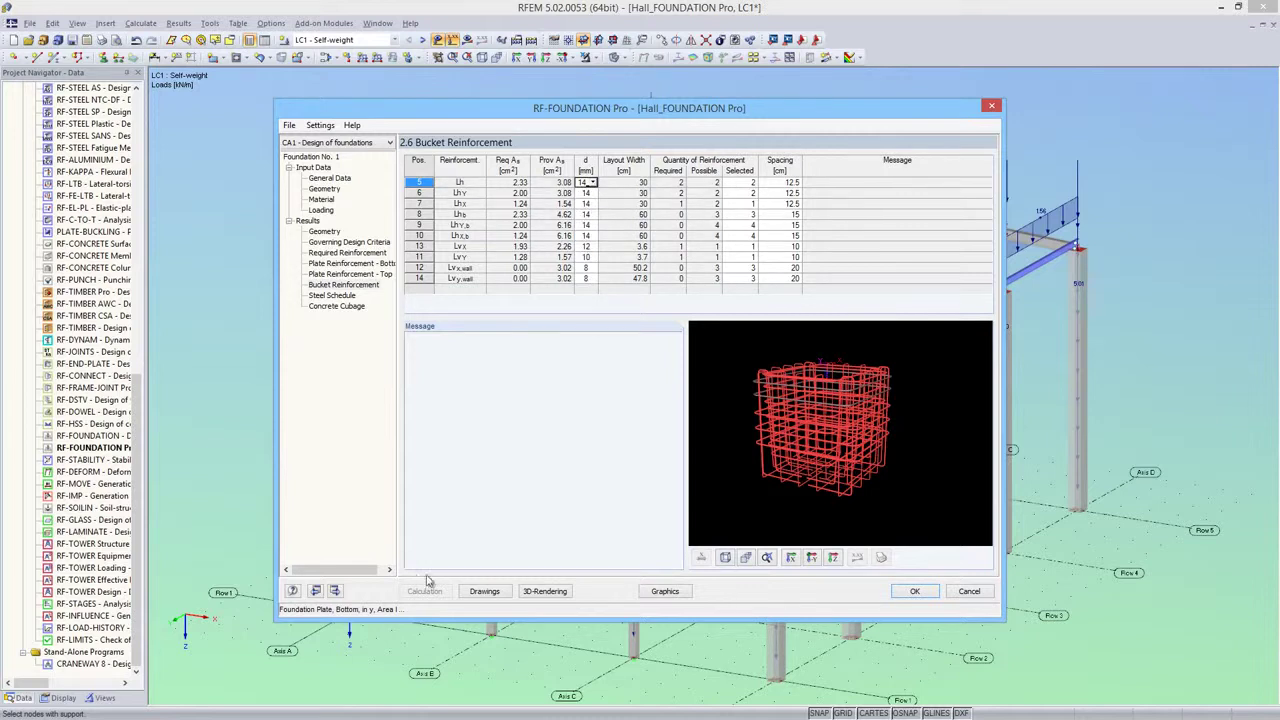
left_click_drag(810, 468, 790, 487)
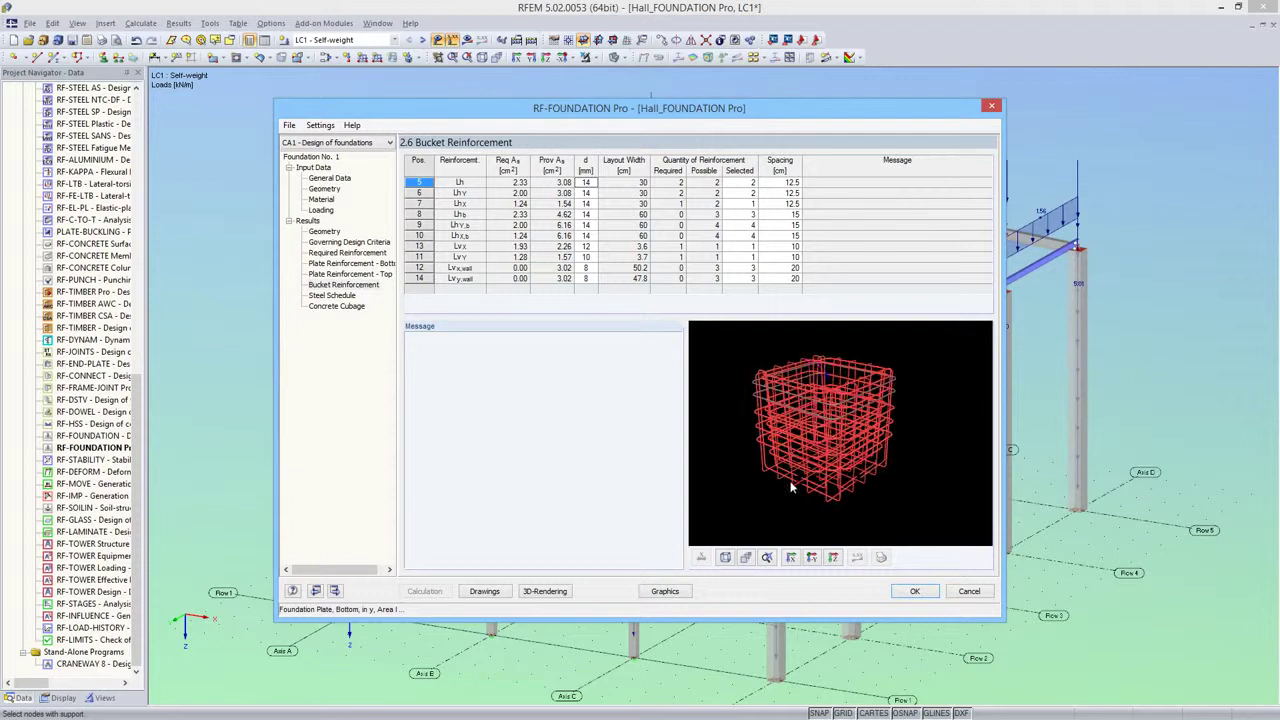
Review the steel schedule and the concrete cubage of the corner foundations
left_click(335, 591)
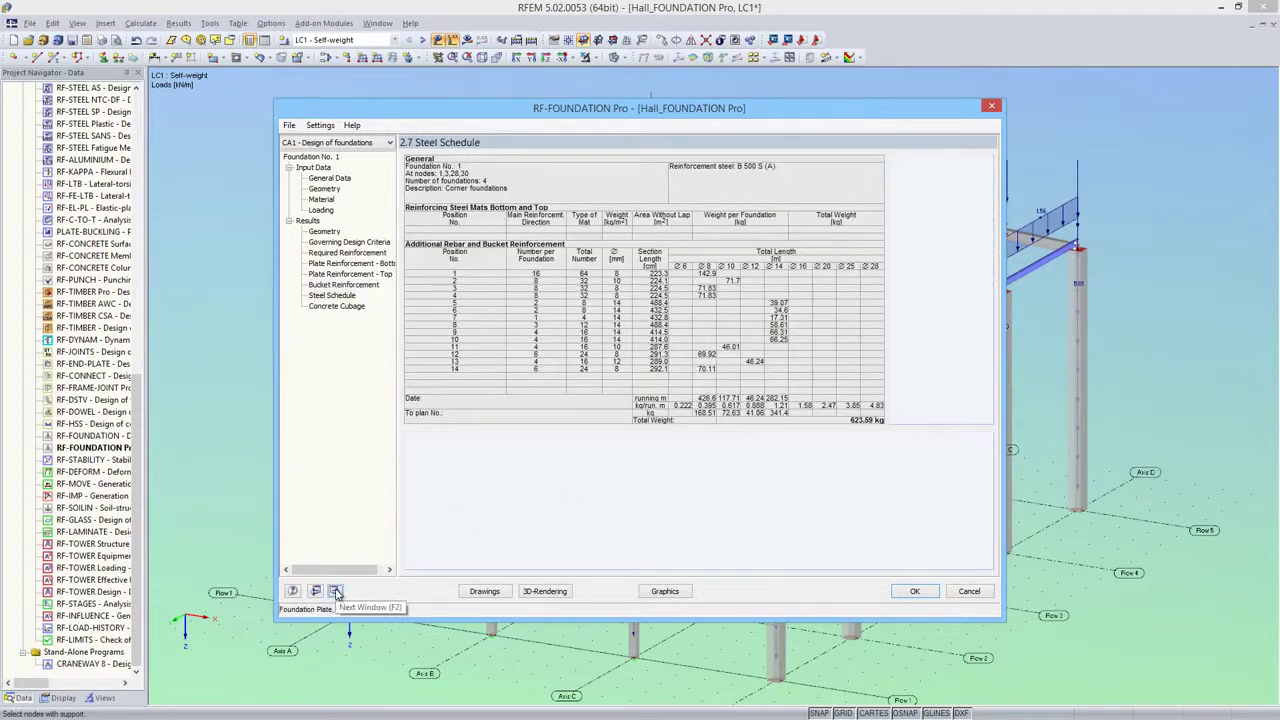
left_click(335, 591)
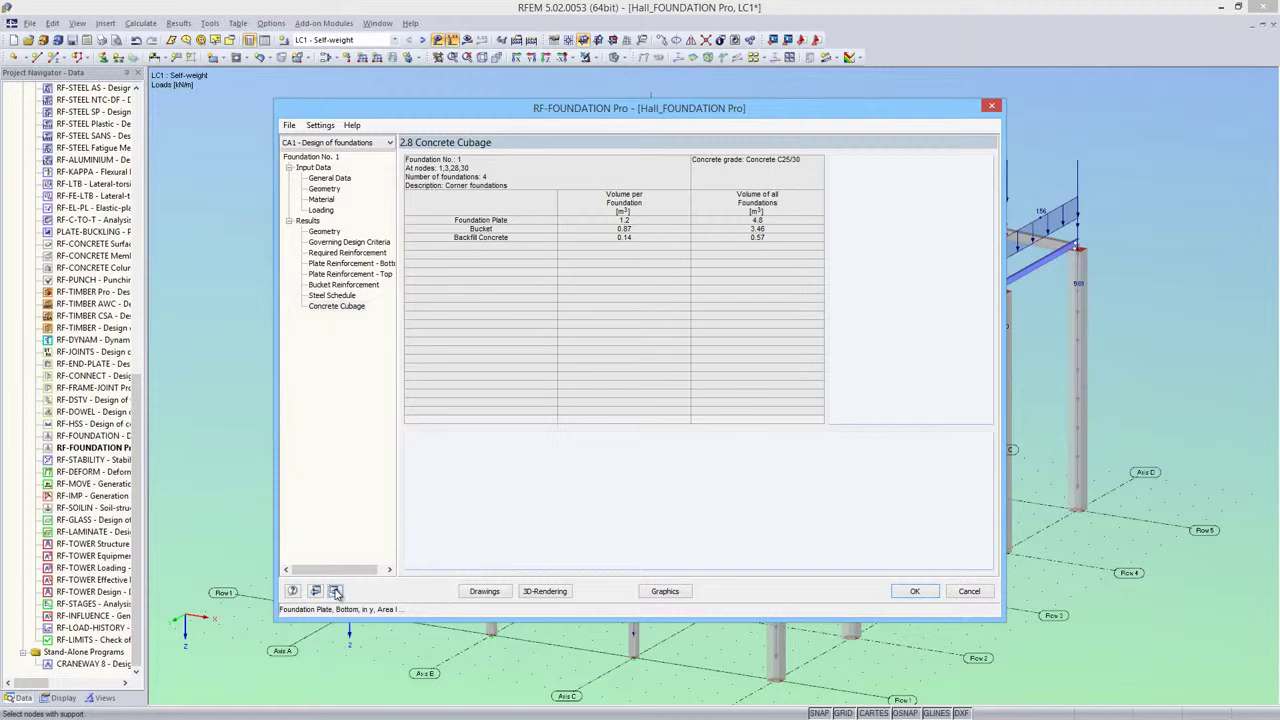
Open the foundation's 3D rendering, hide the bottom, top and bucket reinforcement, and show each of them again
left_click(545, 591)
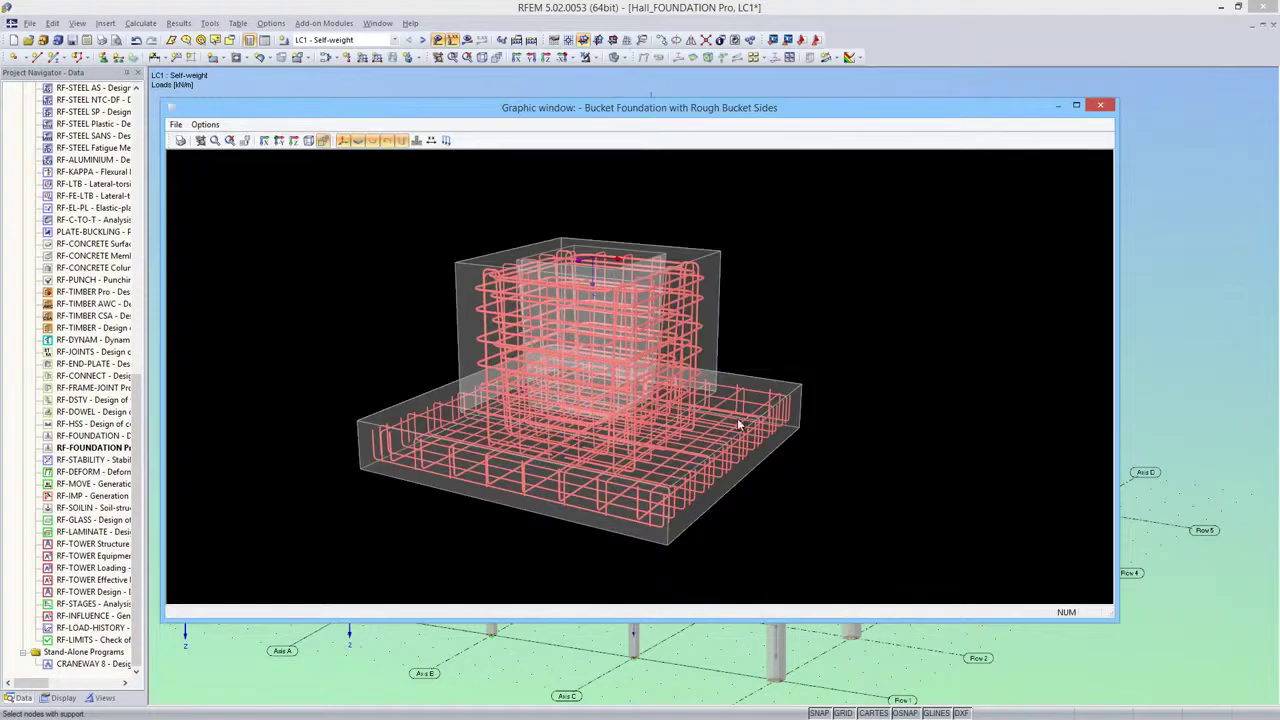
left_click_drag(820, 398, 784, 422)
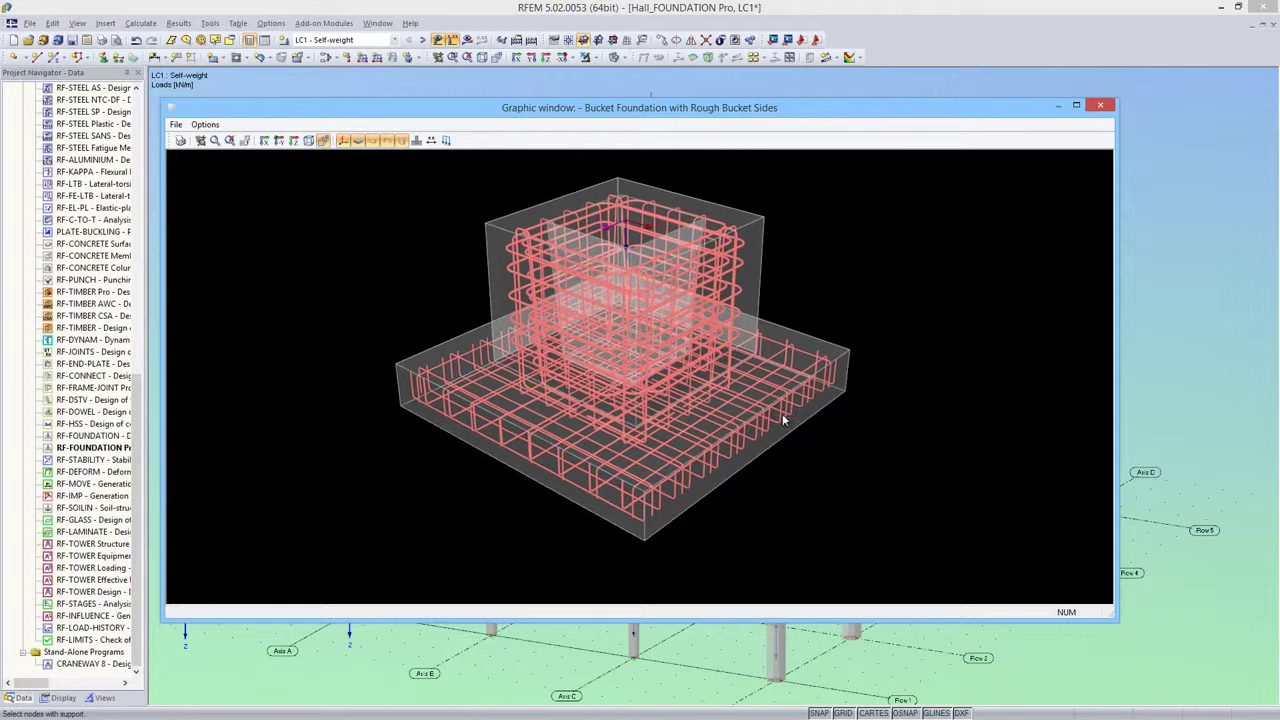
left_click(403, 140)
left_click(388, 140)
left_click(373, 140)
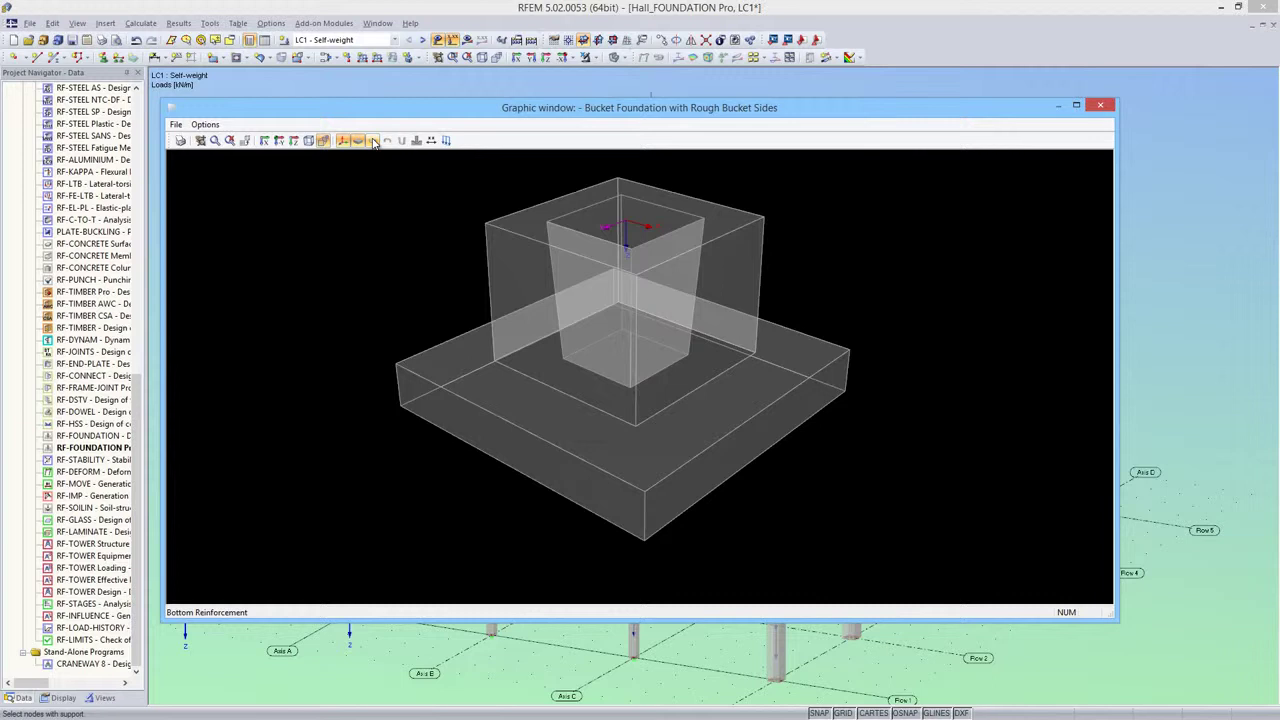
left_click(373, 140)
left_click(388, 140)
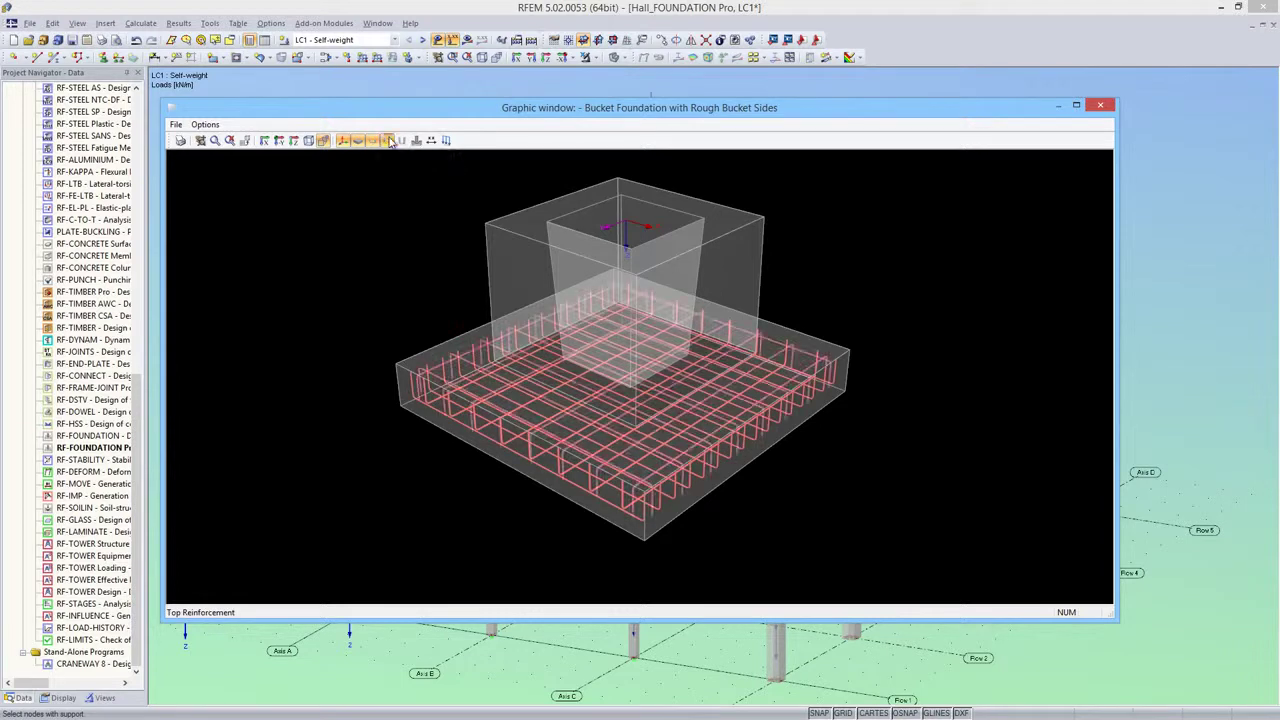
left_click(403, 140)
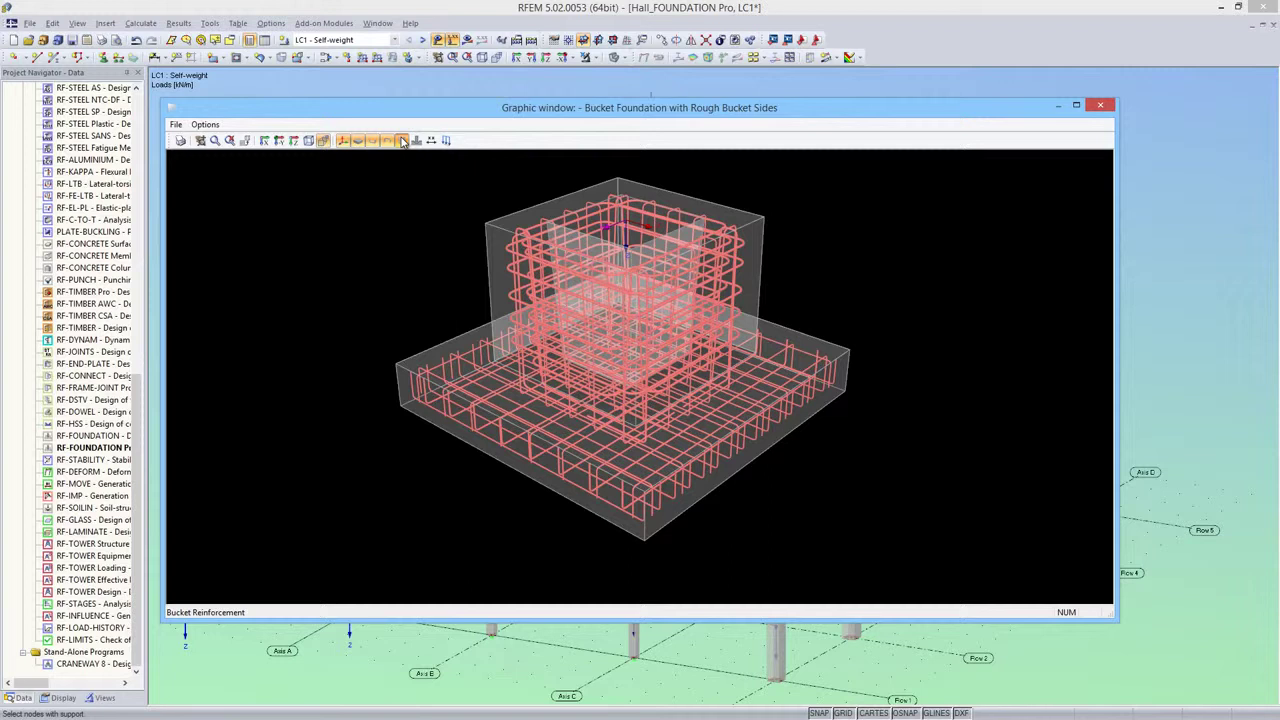
View the graphic printout options for the 3D rendering, cancel without printing, and close the rendering
left_click(180, 141)
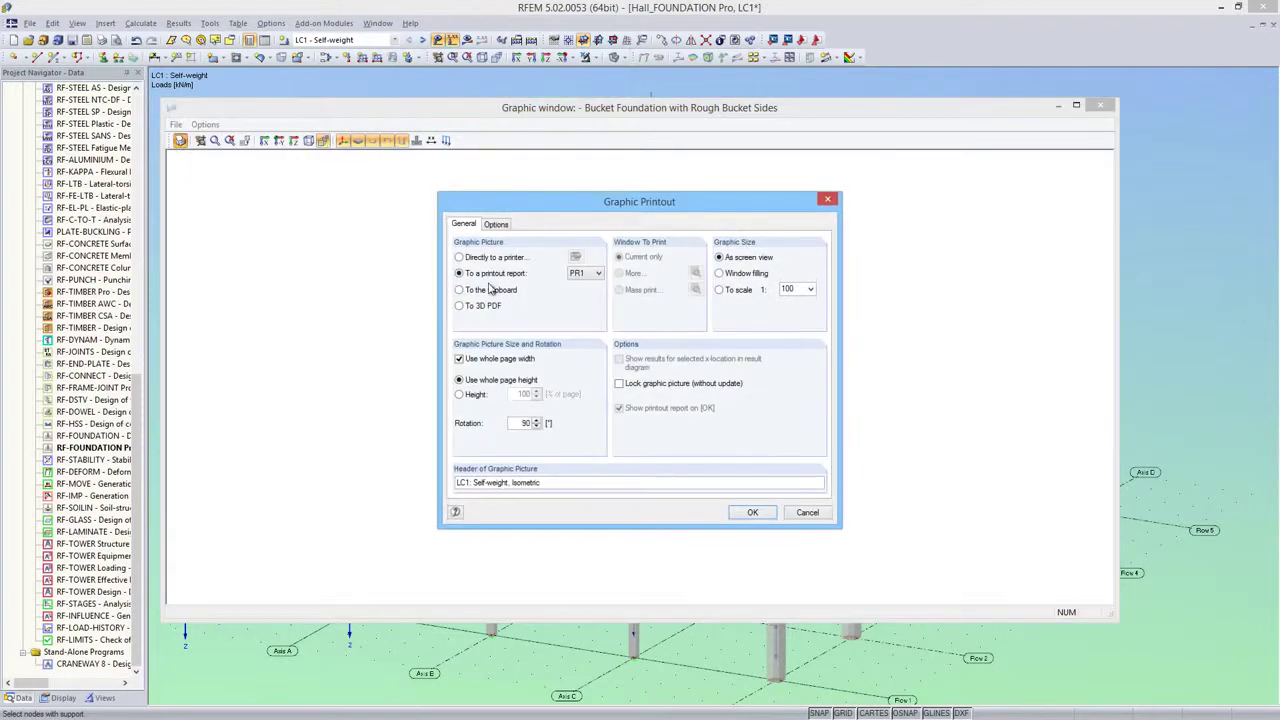
left_click(808, 513)
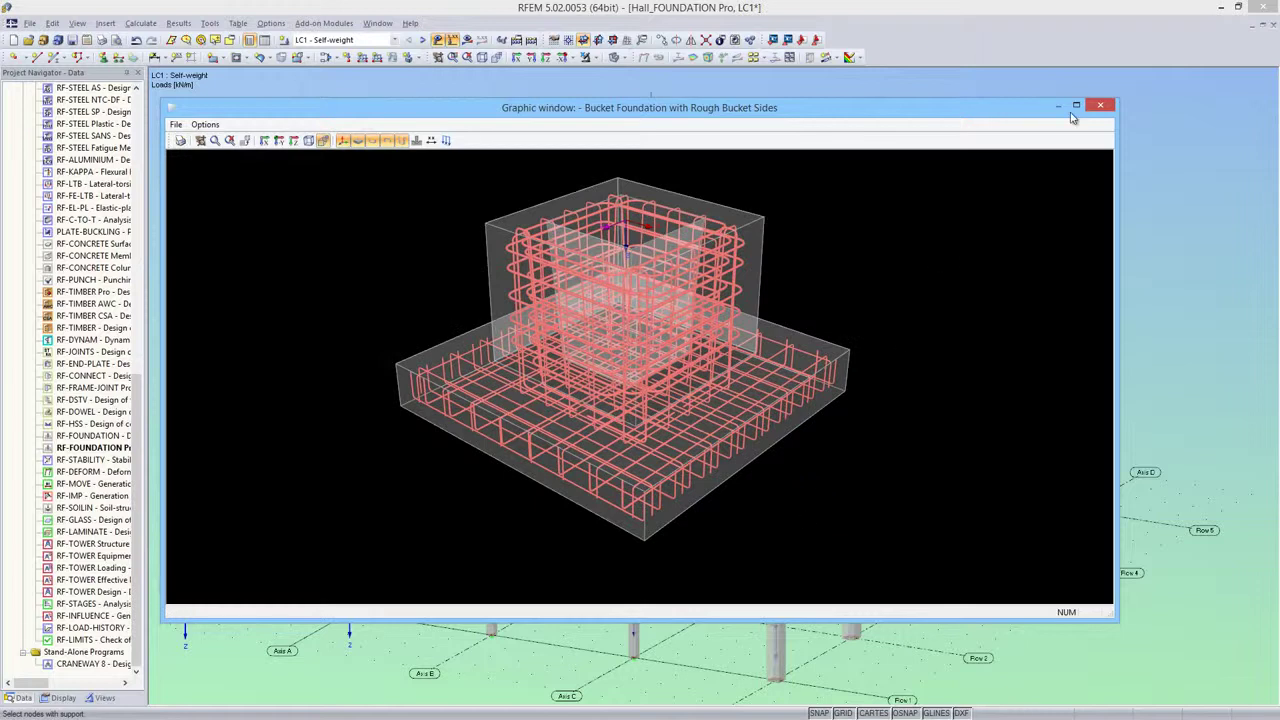
left_click(1100, 105)
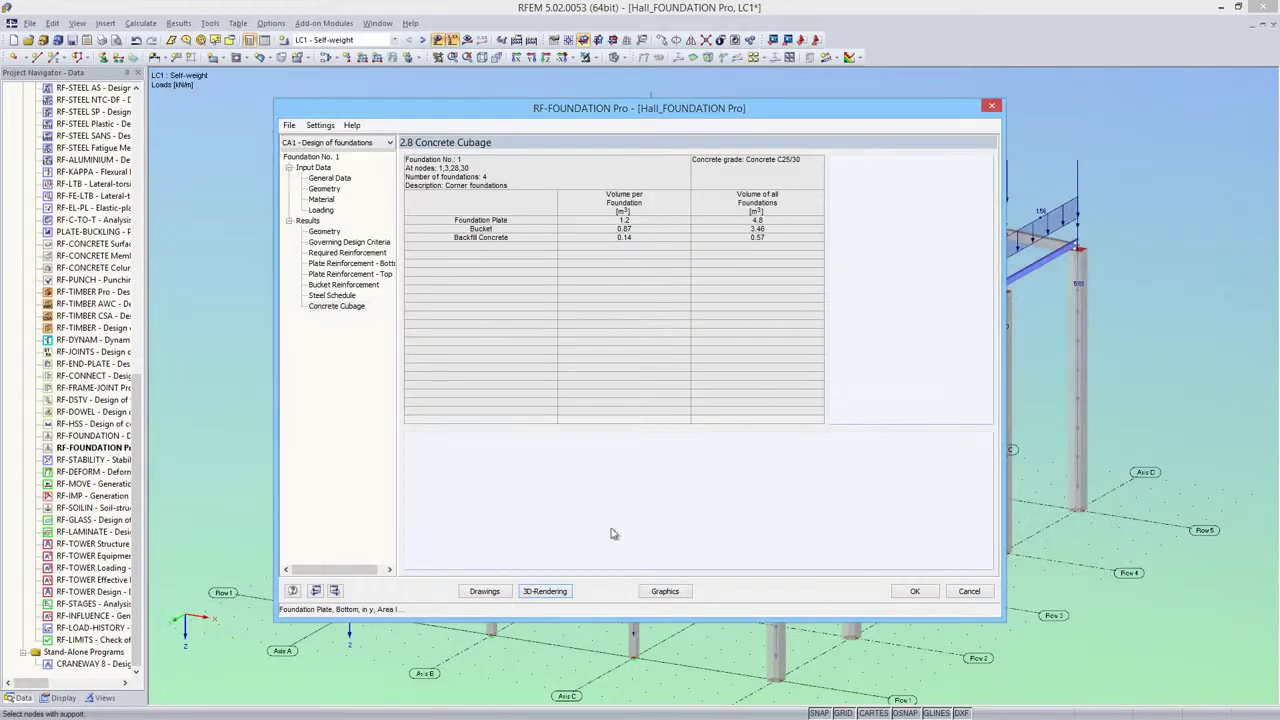
Look through the foundation's reinforcement drawings, from the bottom plate's top view to the bucket center and bucket wall sections
left_click(485, 592)
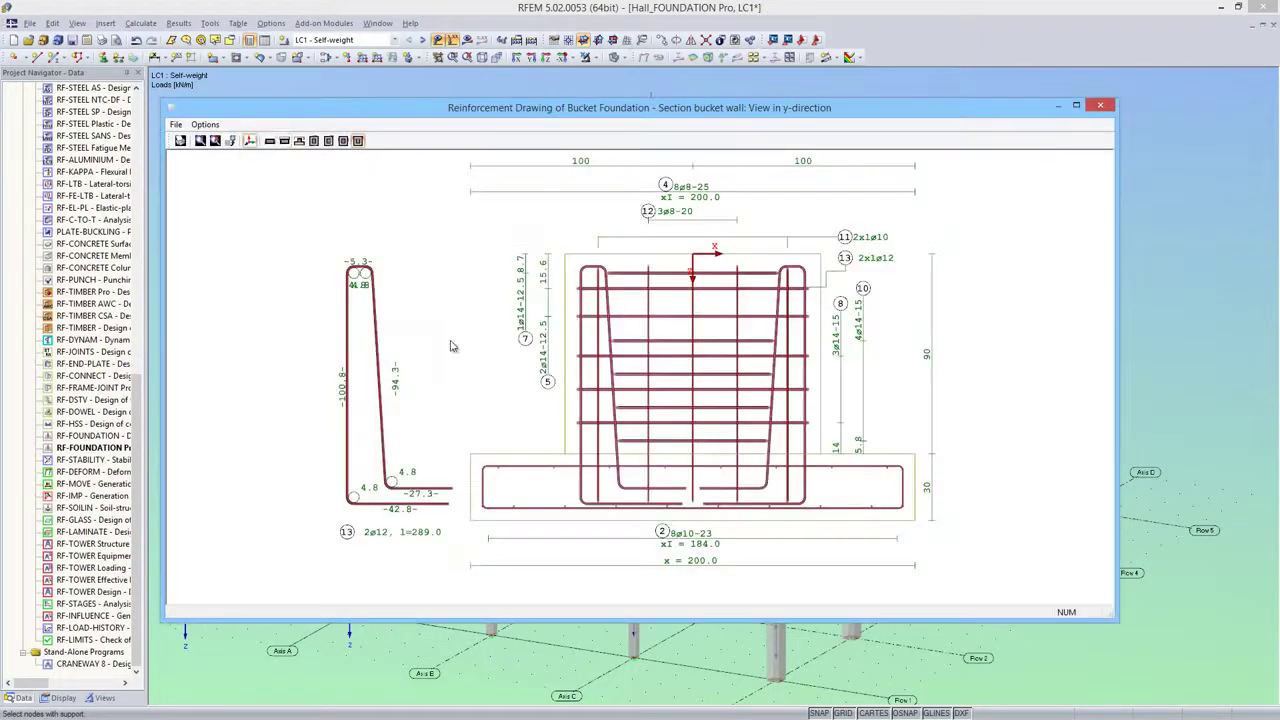
left_click(270, 141)
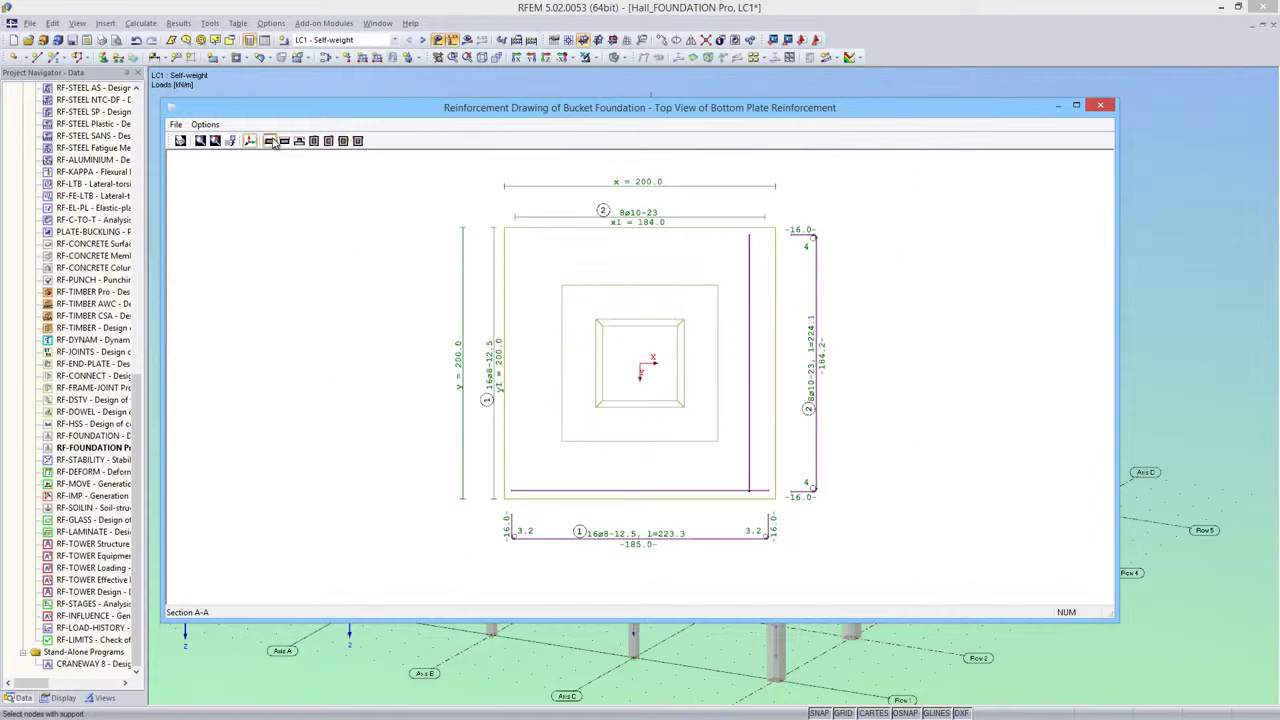
left_click(284, 141)
left_click(298, 141)
left_click(313, 141)
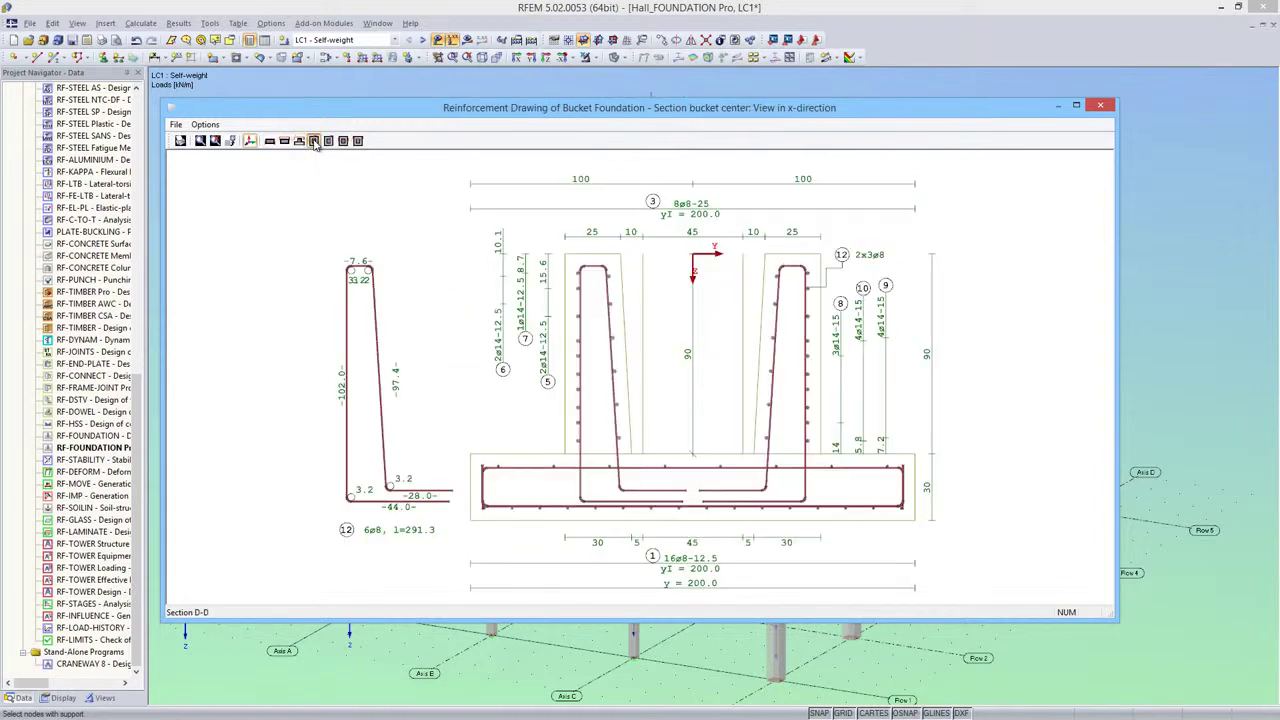
left_click(328, 141)
left_click(342, 141)
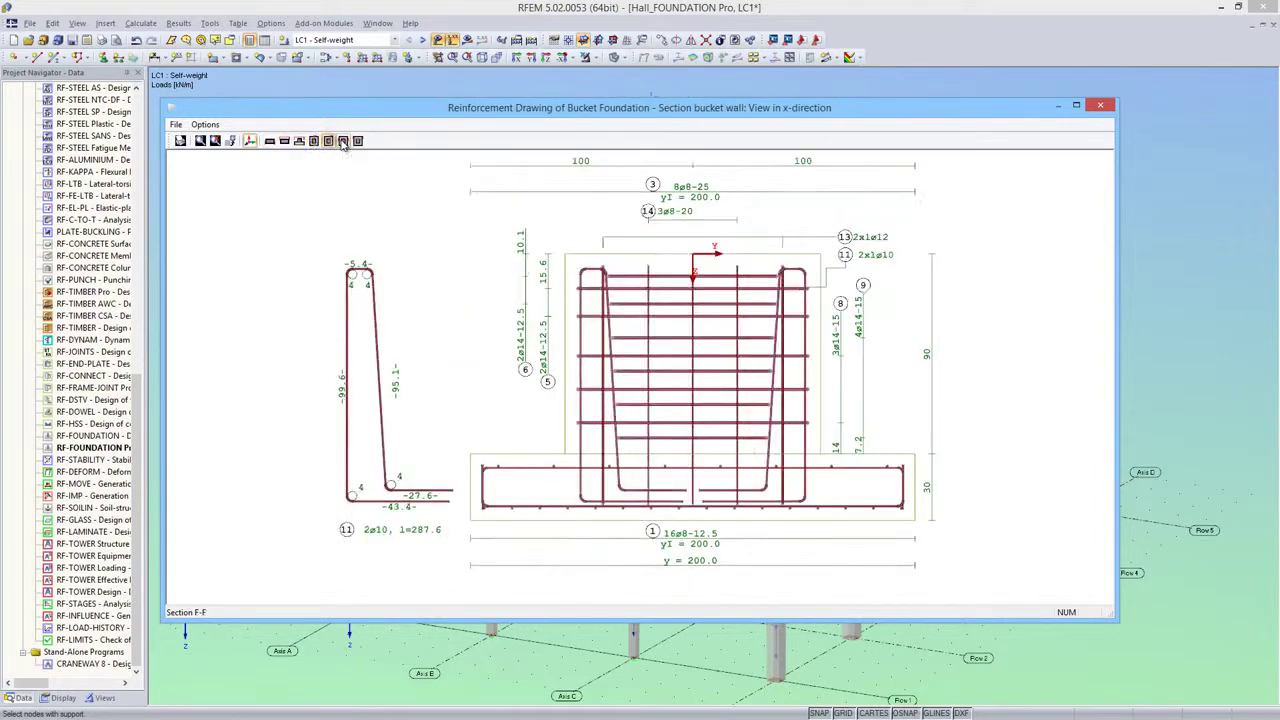
left_click(357, 141)
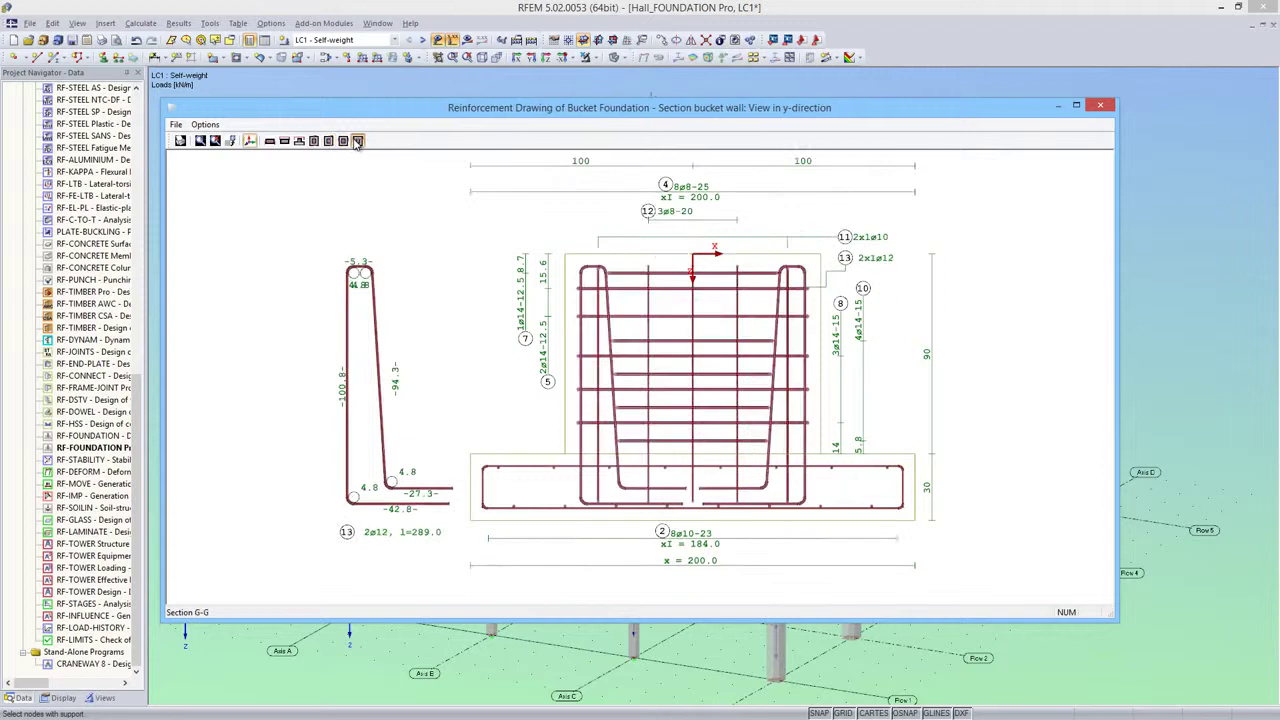
left_click(1100, 107)
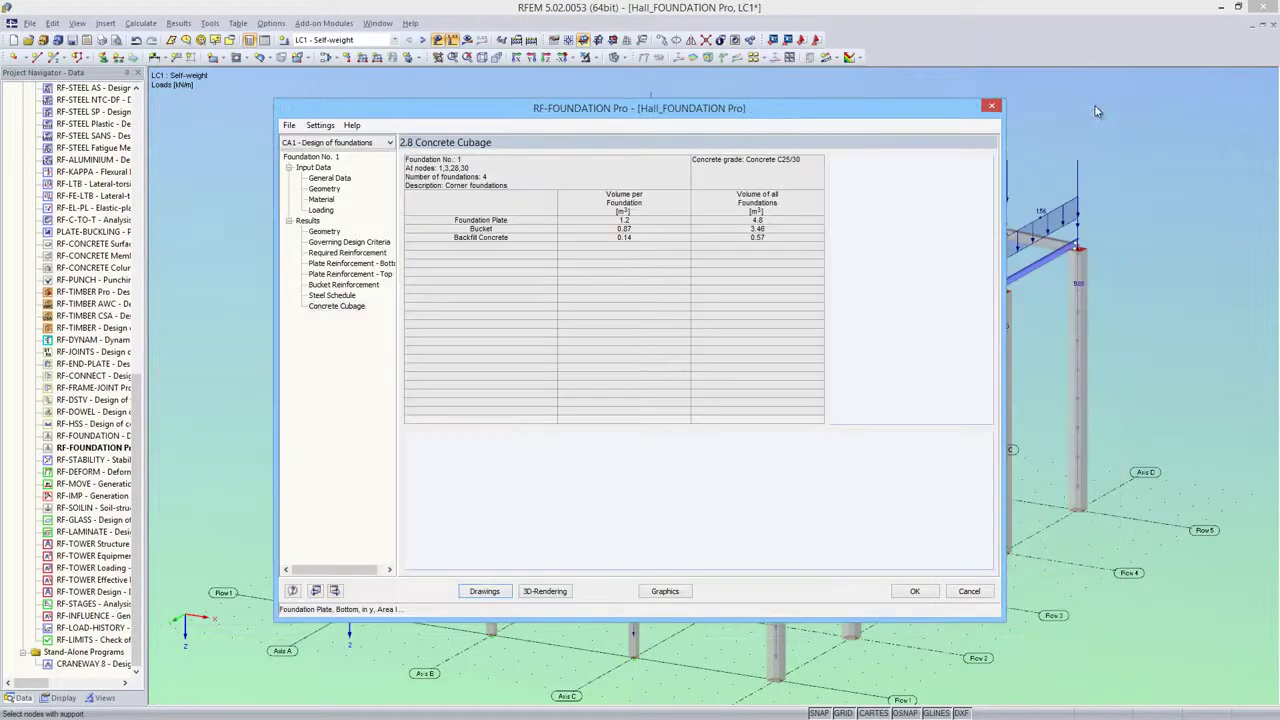
Copy the corner foundation as foundation no. 2 and limit its assigned nodes to 5, 8, 10, 13, 15 and 17 in the model
left_click(336, 179)
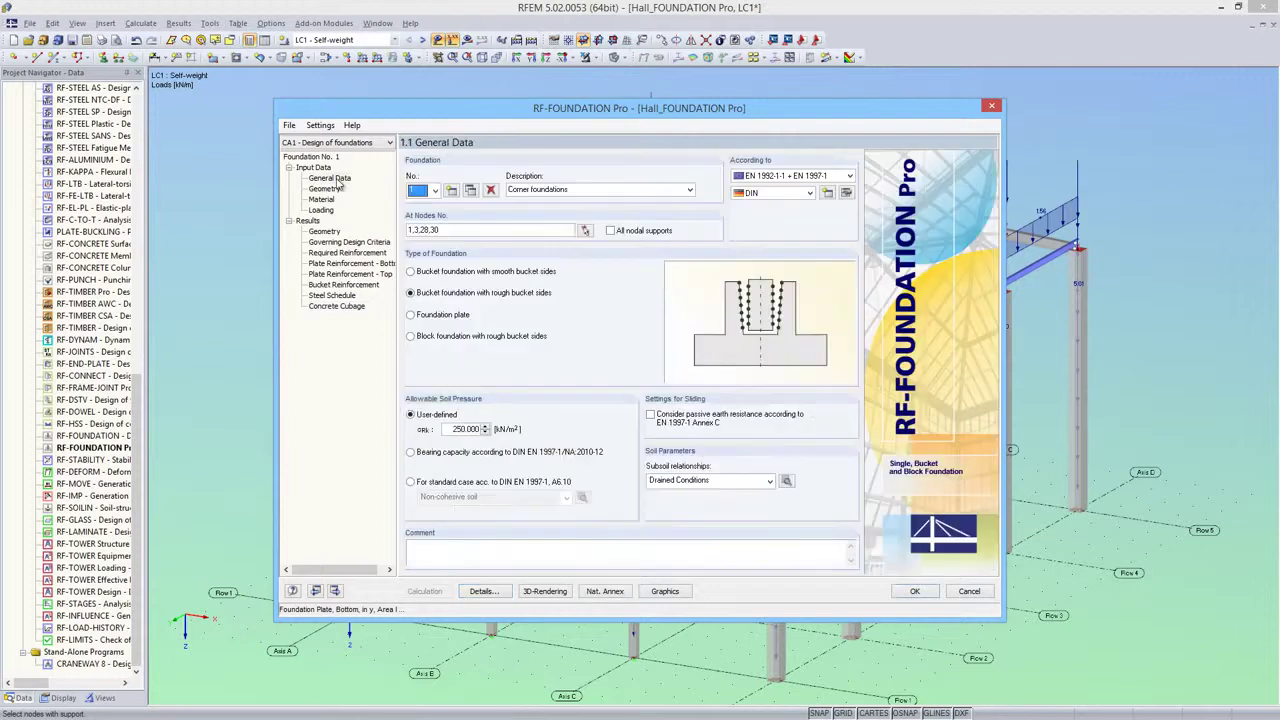
left_click(470, 191)
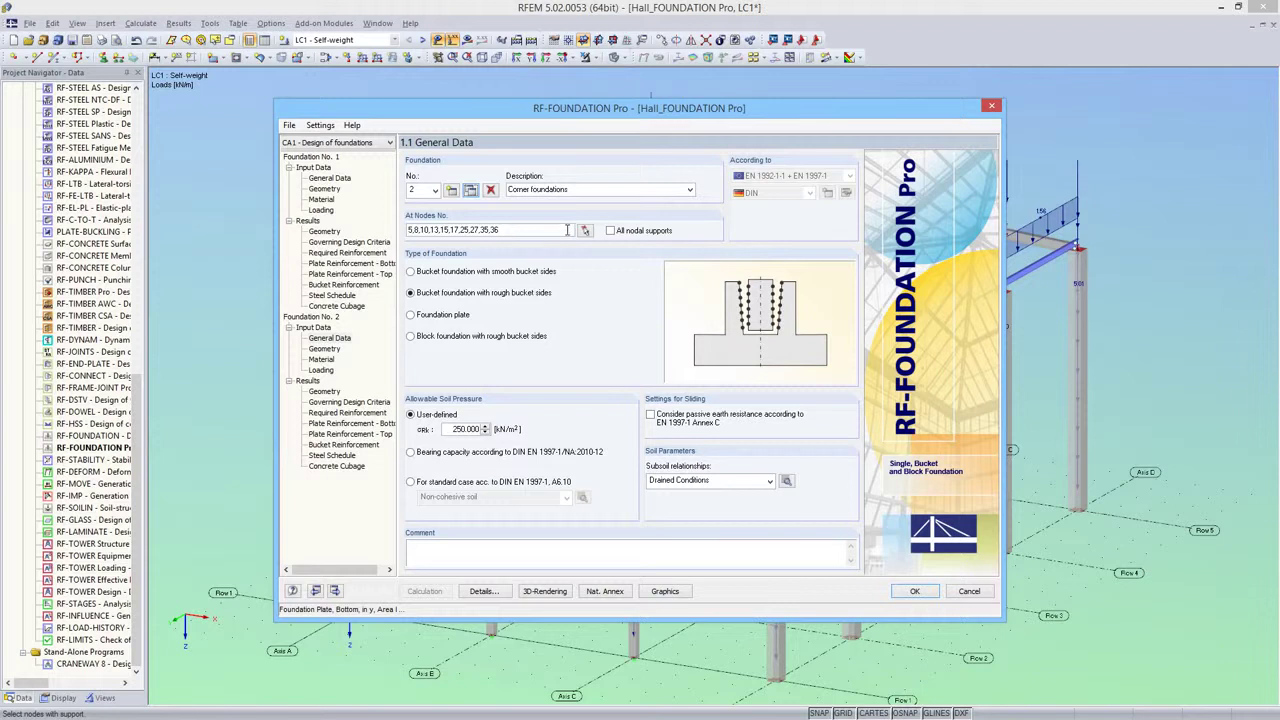
left_click(586, 231)
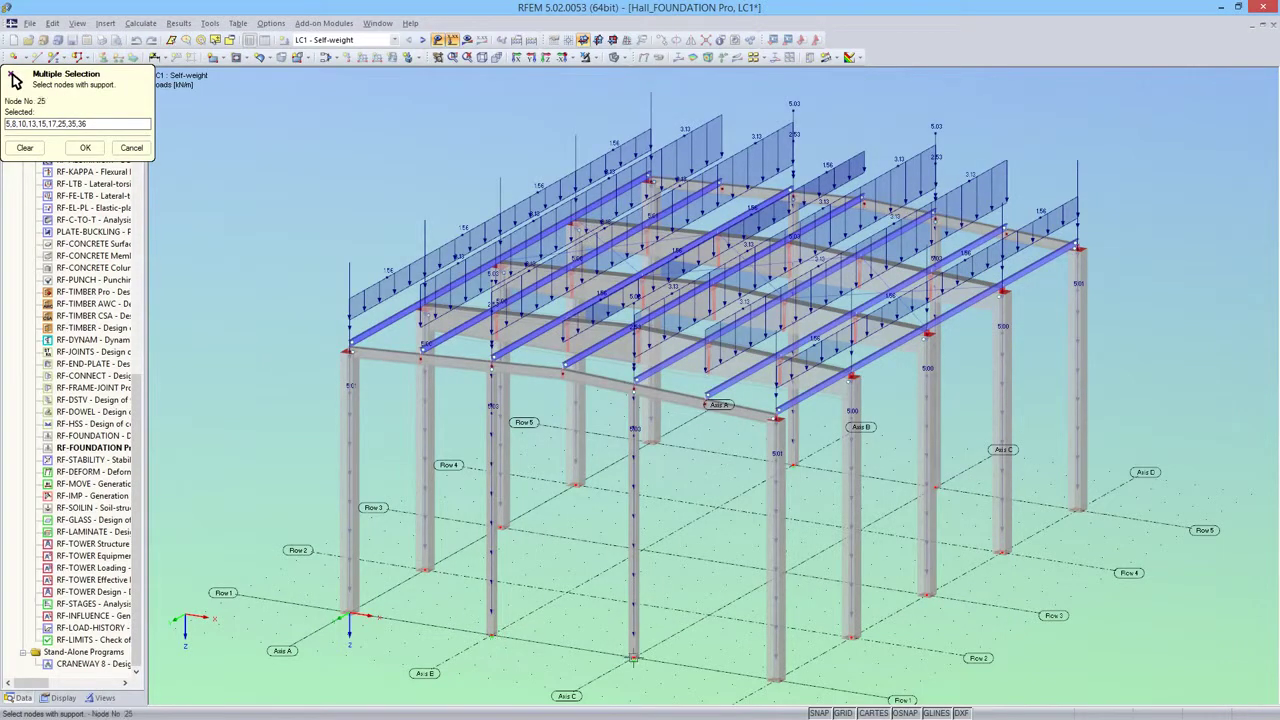
middle_click_drag(944, 508, 920, 514, "ctrl")
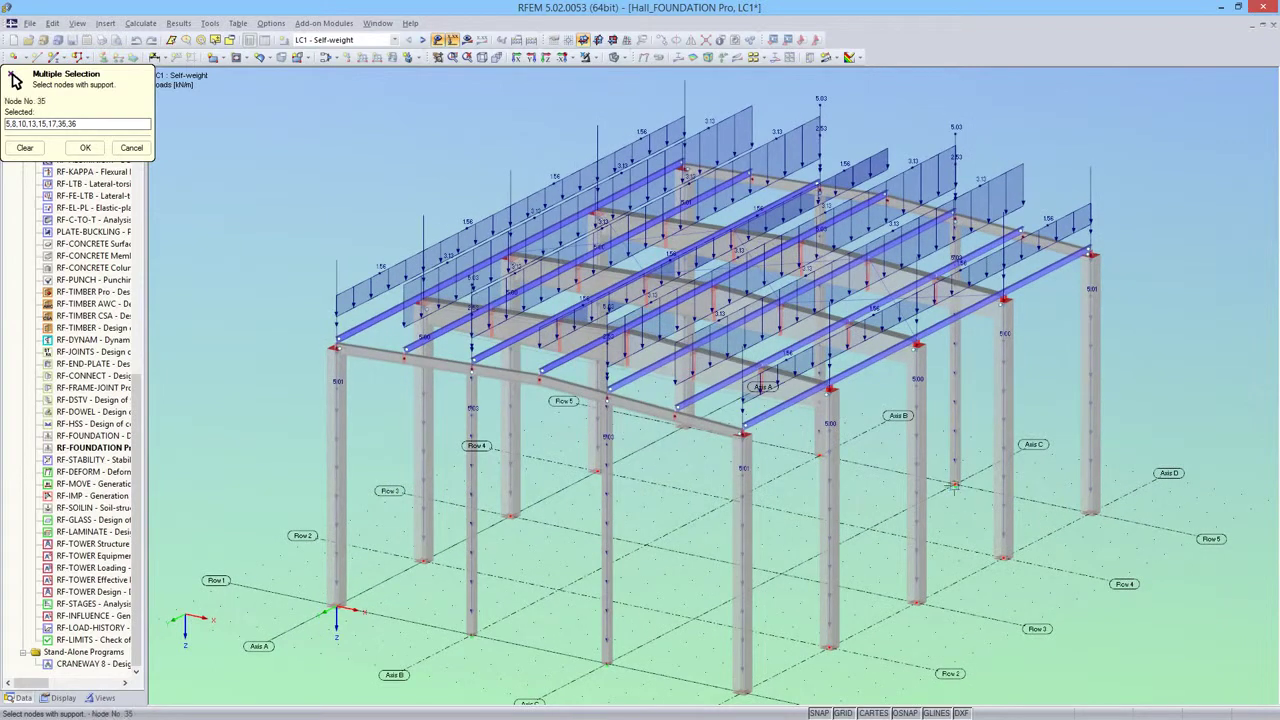
middle_click_drag(880, 524, 876, 512, "ctrl")
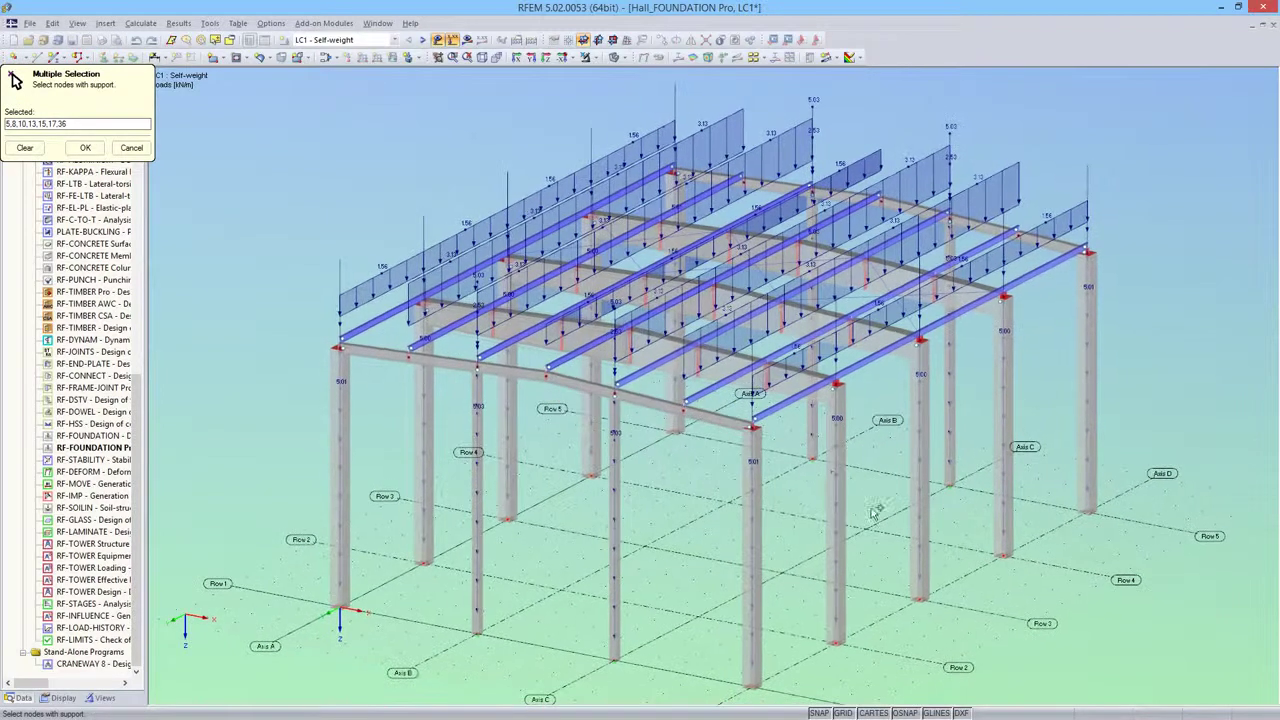
left_click(812, 463)
left_click(83, 148)
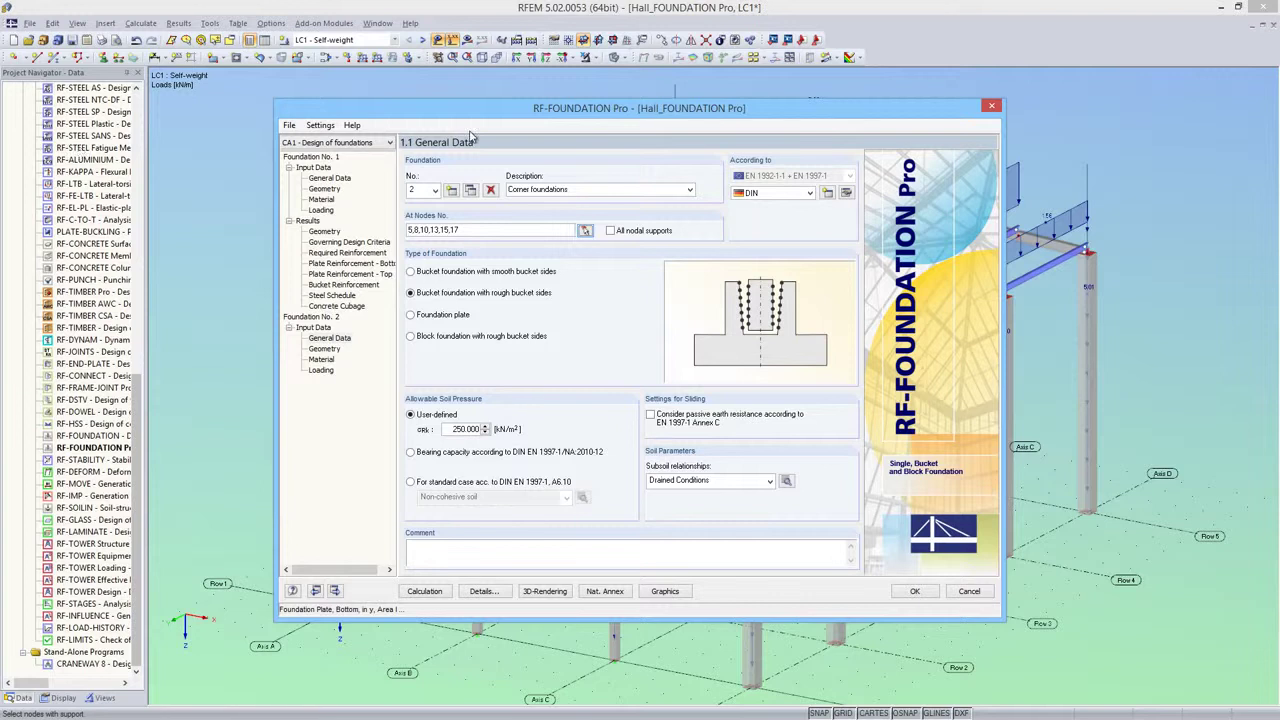
Replace the description of foundation no. 2, and go on through its geometry and materials to the loading data
left_click_drag(575, 190, 509, 193)
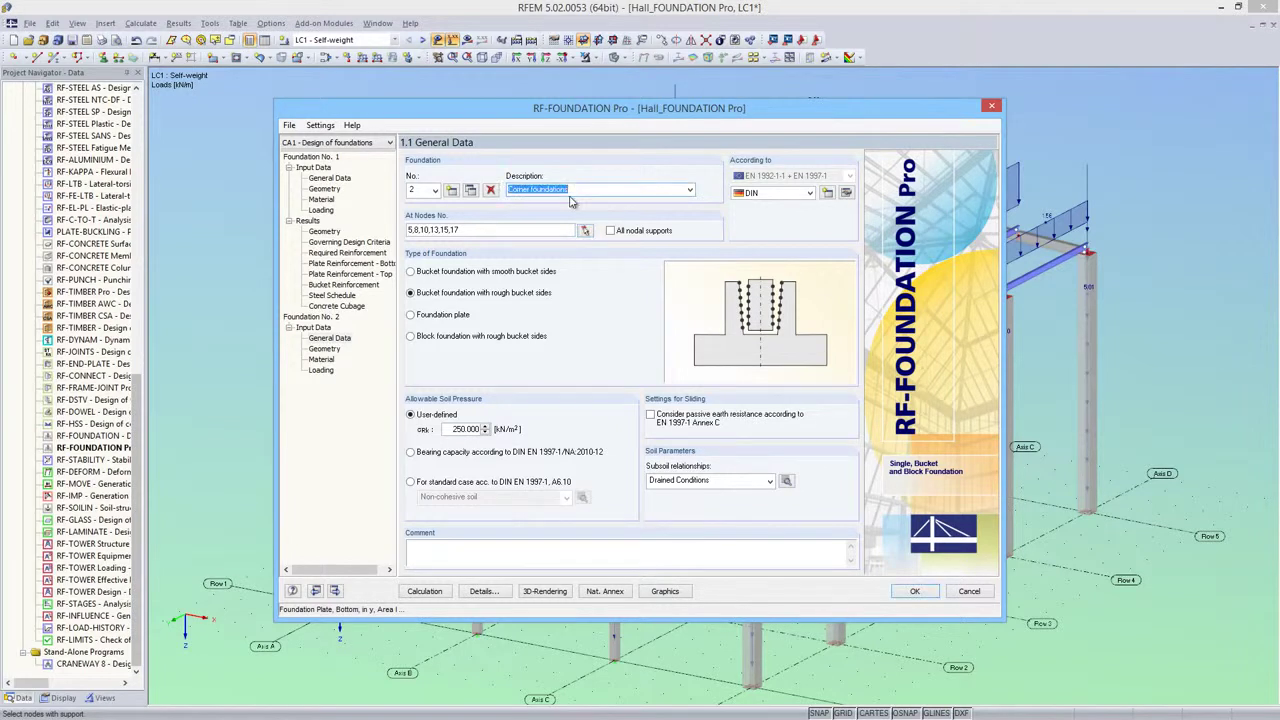
type("F")
left_click(336, 591)
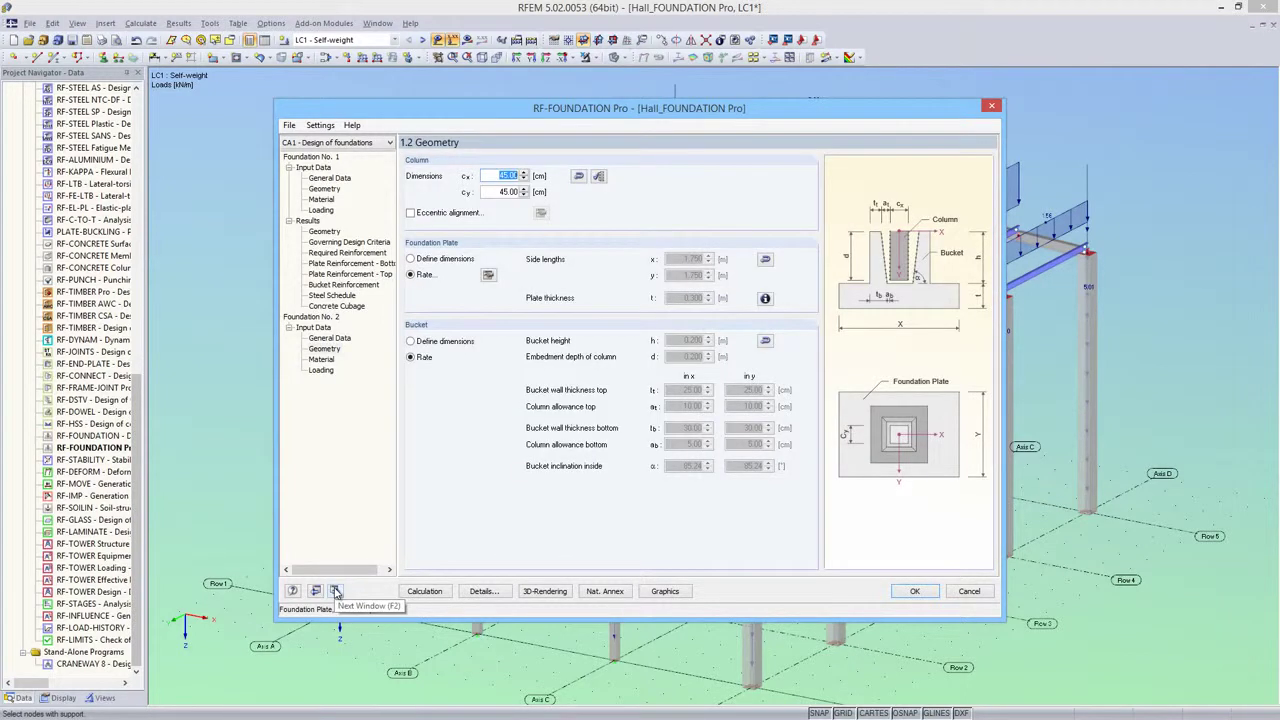
left_click(336, 591)
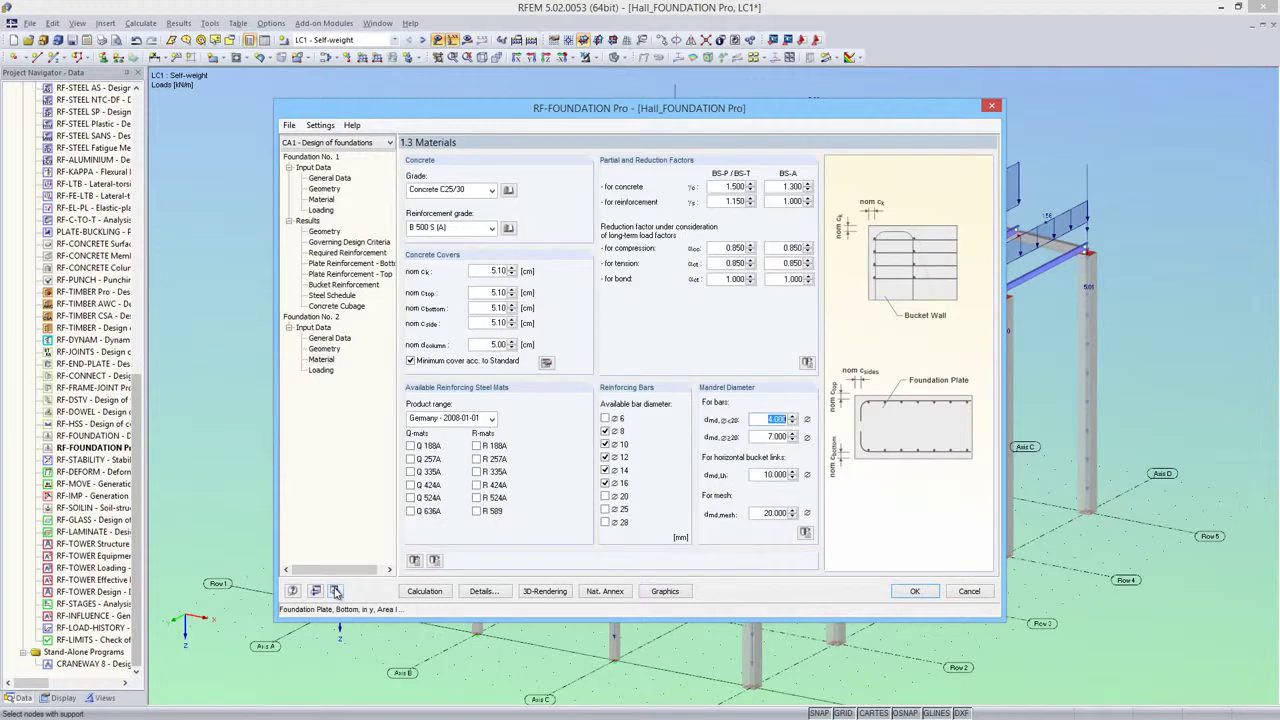
left_click(336, 591)
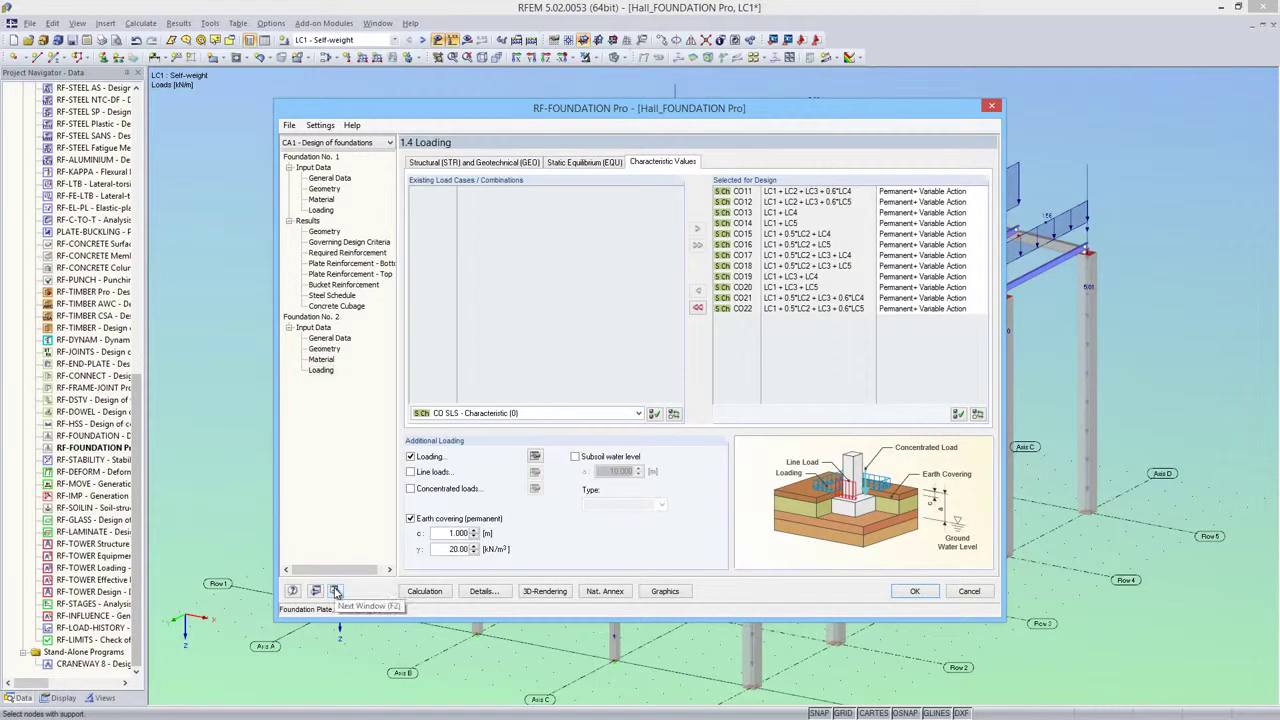
Return to the geometry of foundation no. 2, import the column dimensions, and run the calculation
left_click(315, 591)
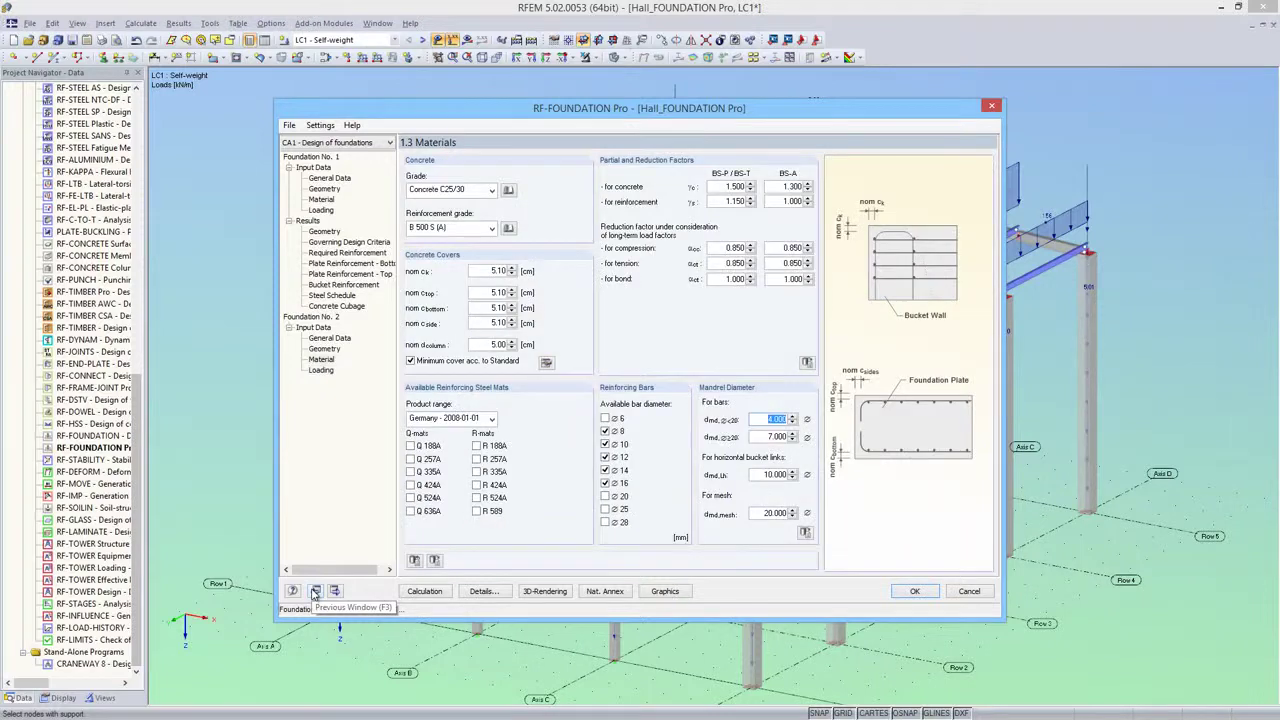
left_click(315, 591)
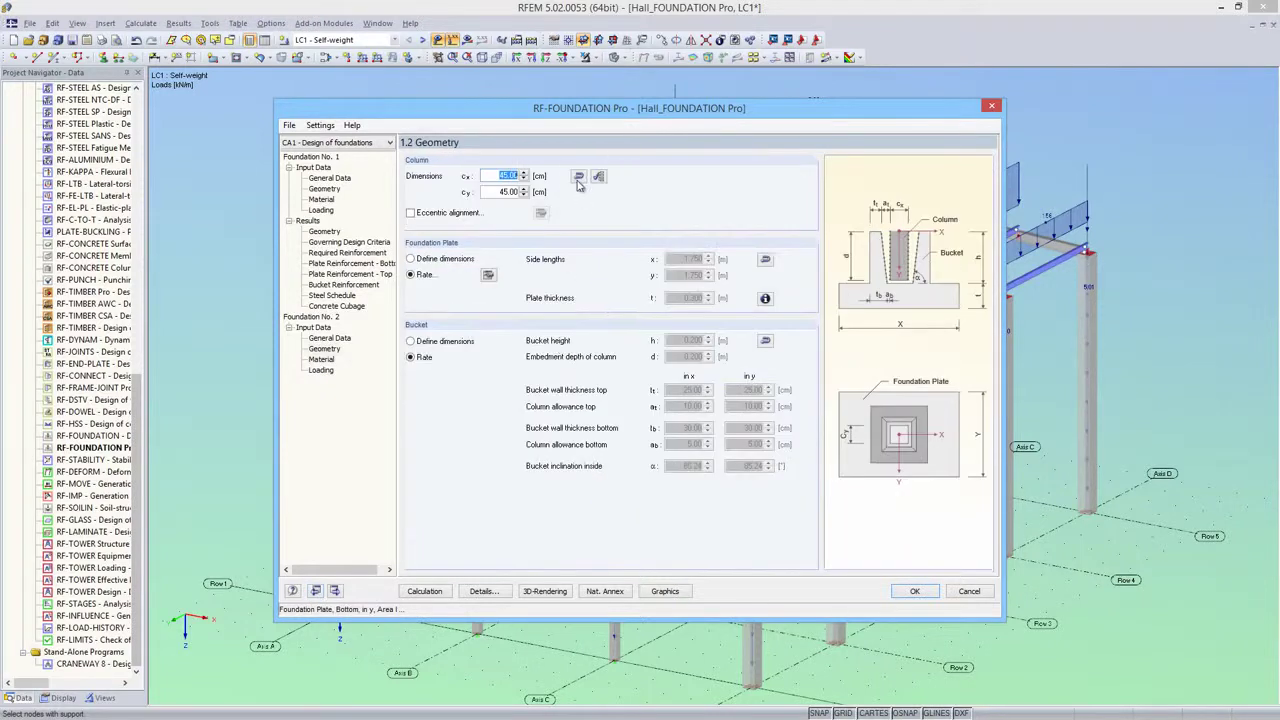
left_click(578, 177)
left_click(424, 591)
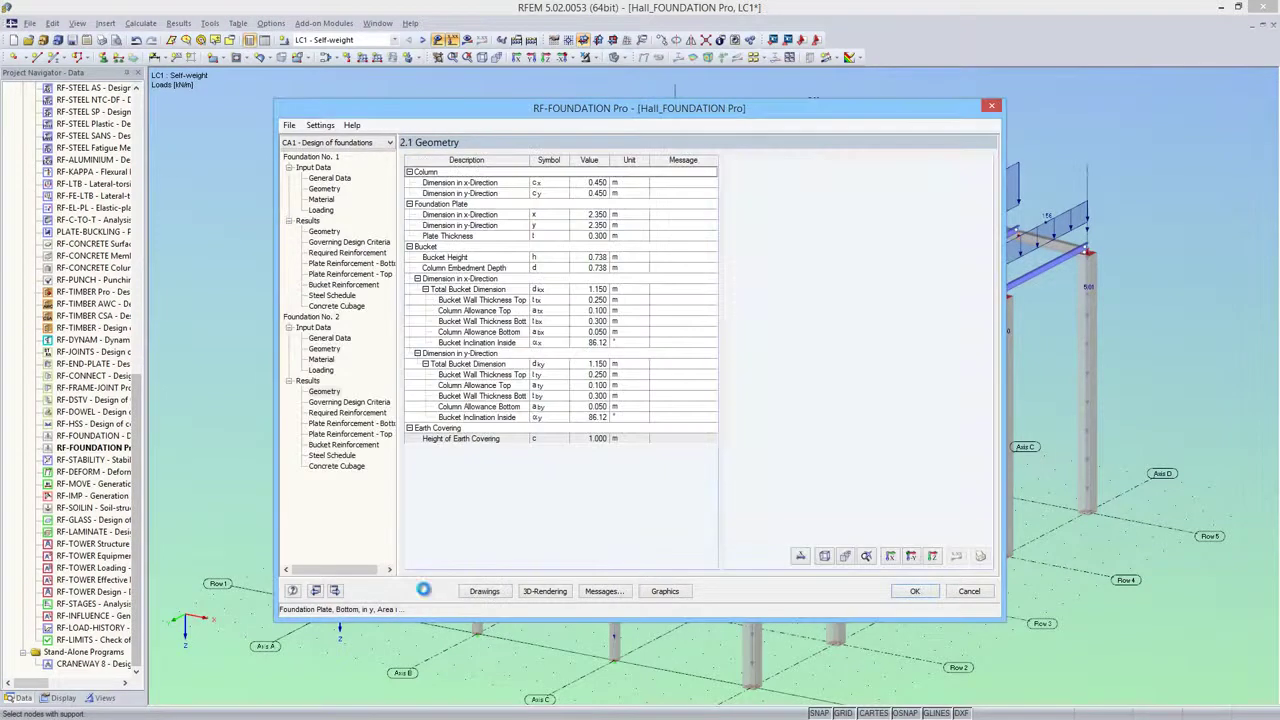
Display dimensions in the geometry result previews and compare the sizes of foundations no. 1 and no. 2
left_click(800, 556)
mouse_move(832, 428)
middle_mouse_down()
mouse_move(836, 416)
mouse_move(882, 470)
mouse_move(848, 448)
mouse_move(851, 428)
middle_mouse_up()
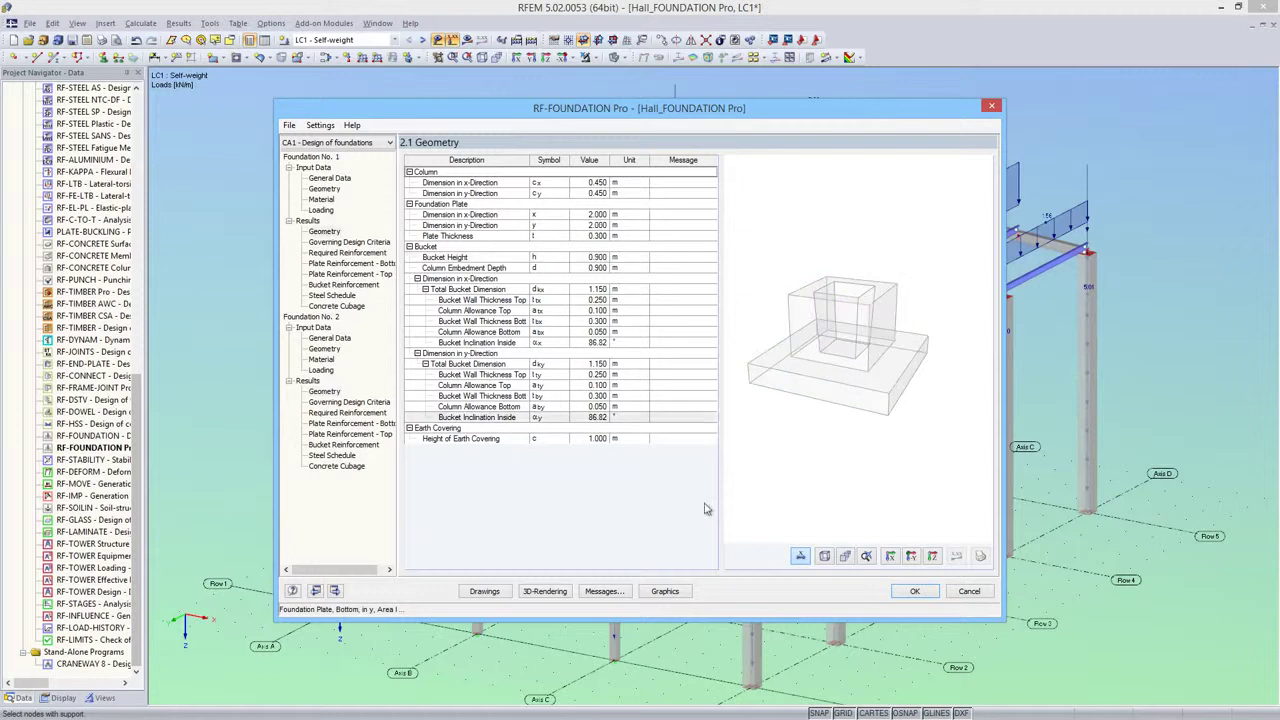
middle_click_drag(824, 500, 792, 480)
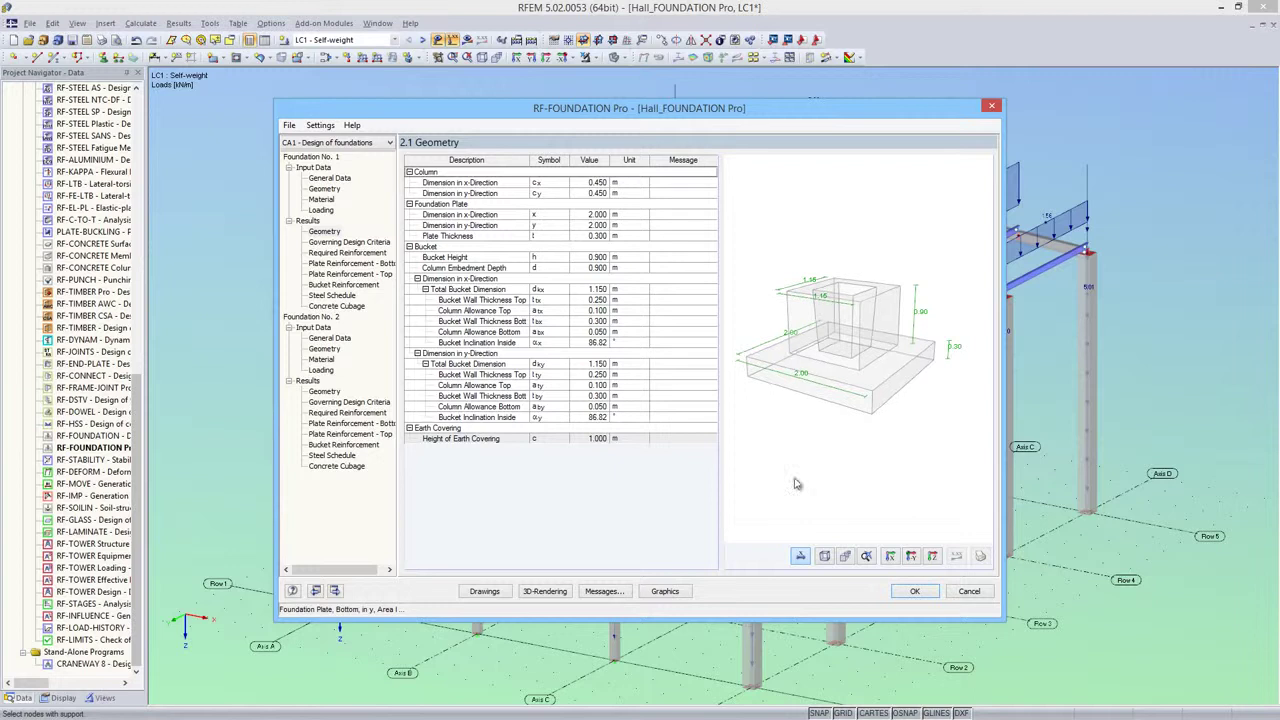
Show the designed foundations in the hall model and inspect them in the X-direction, Y-direction and isometric views
left_click(664, 591)
middle_click_drag(664, 591, 673, 487)
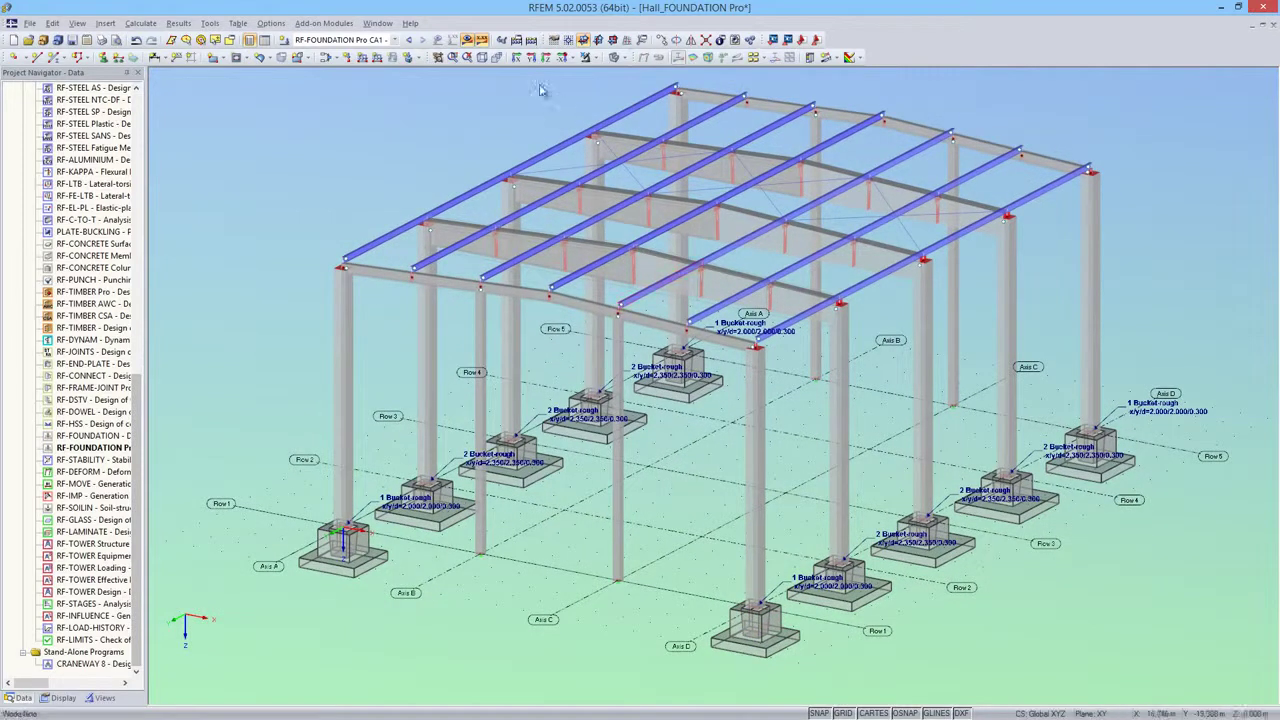
left_click(516, 57)
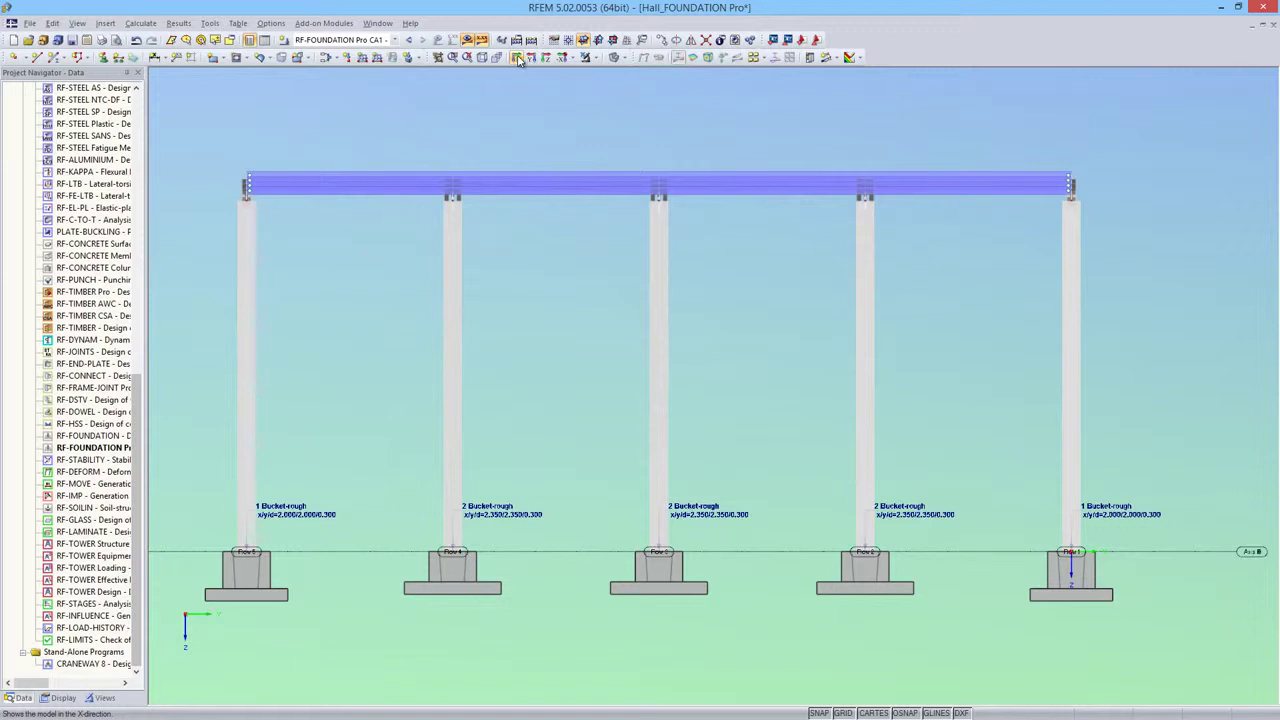
left_click(531, 57)
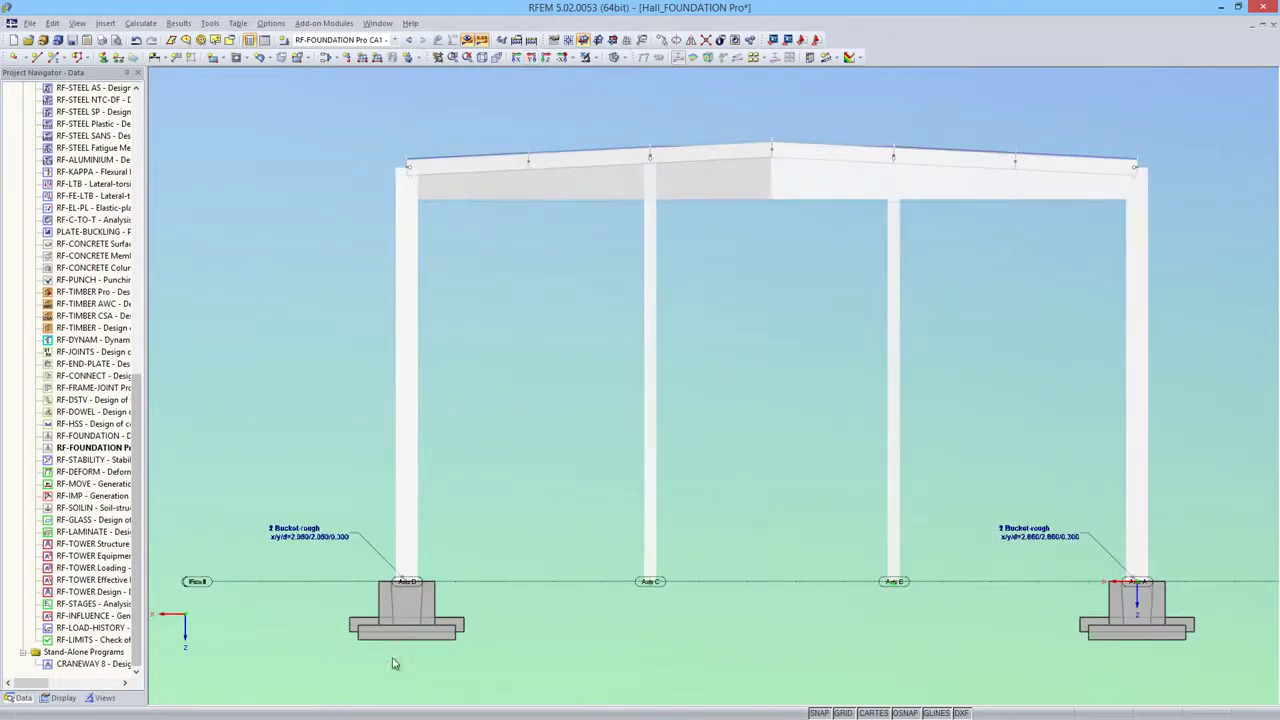
middle_click_drag(480, 640, 479, 641, "ctrl")
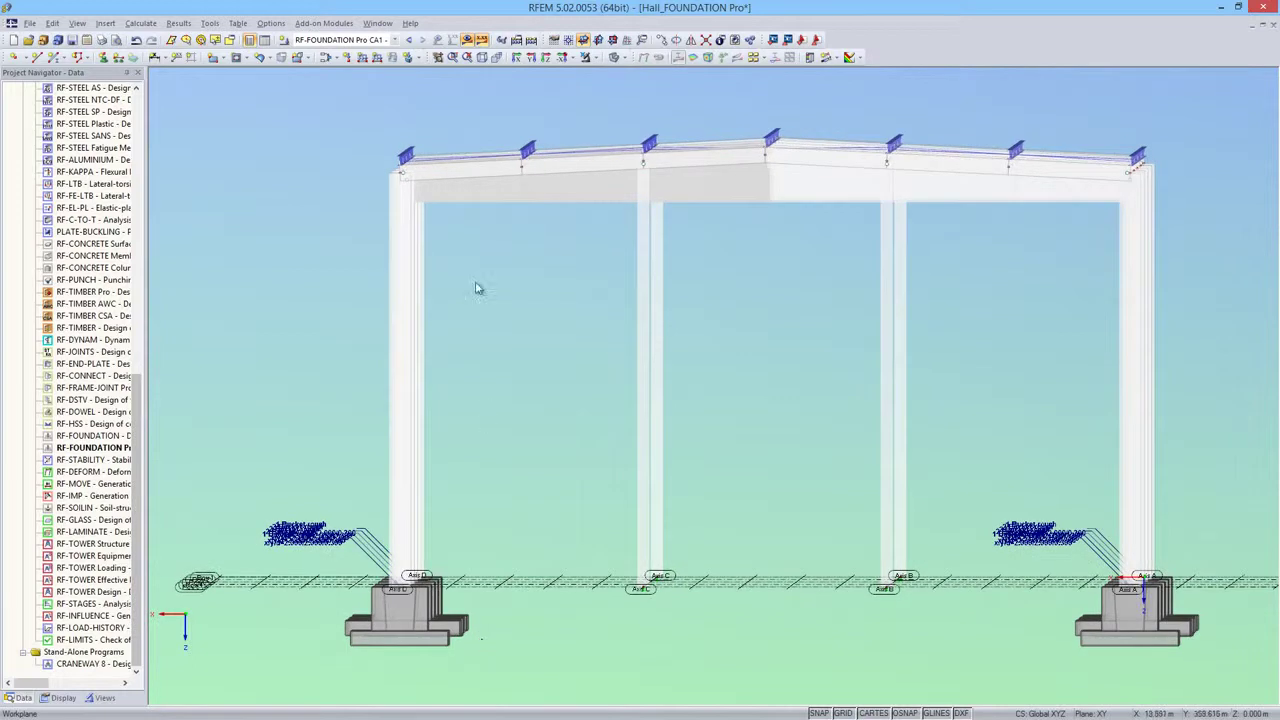
left_click(482, 58)
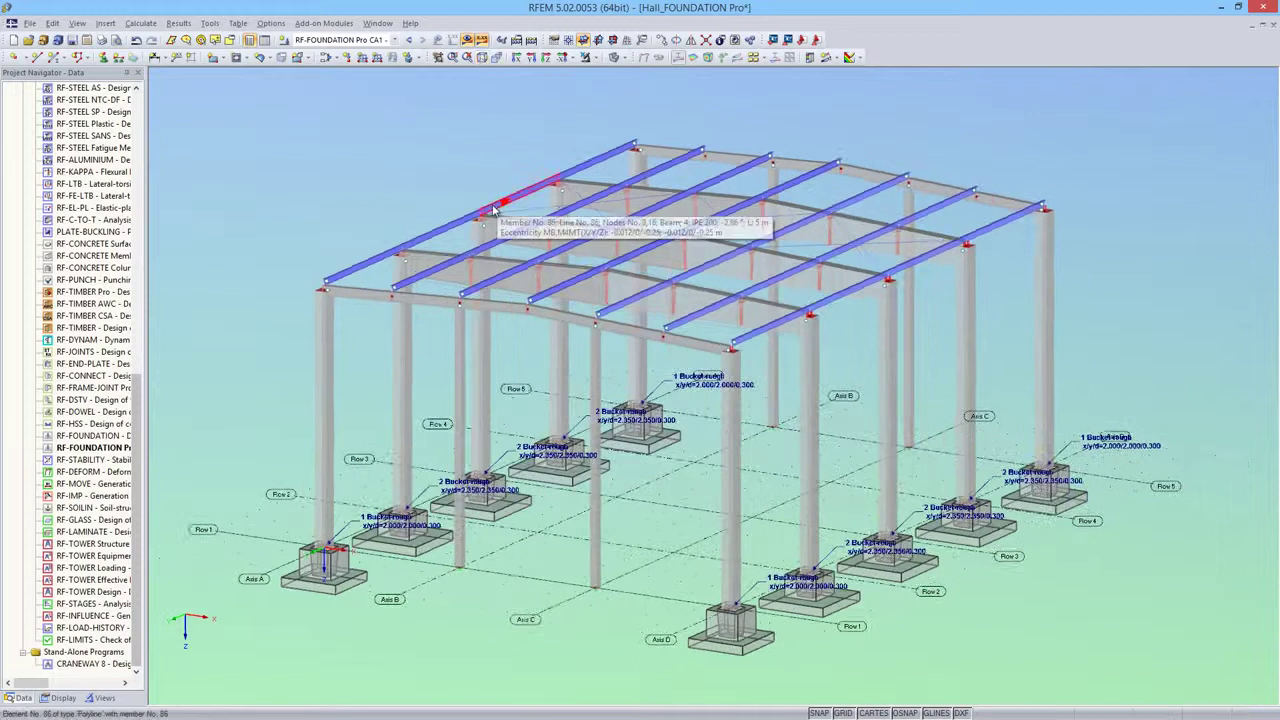
Reopen RF-FOUNDATION Pro and define foundation no. 1's bucket dimensions manually, with bucket height and column embedment depth of 1 m
double_click(102, 448)
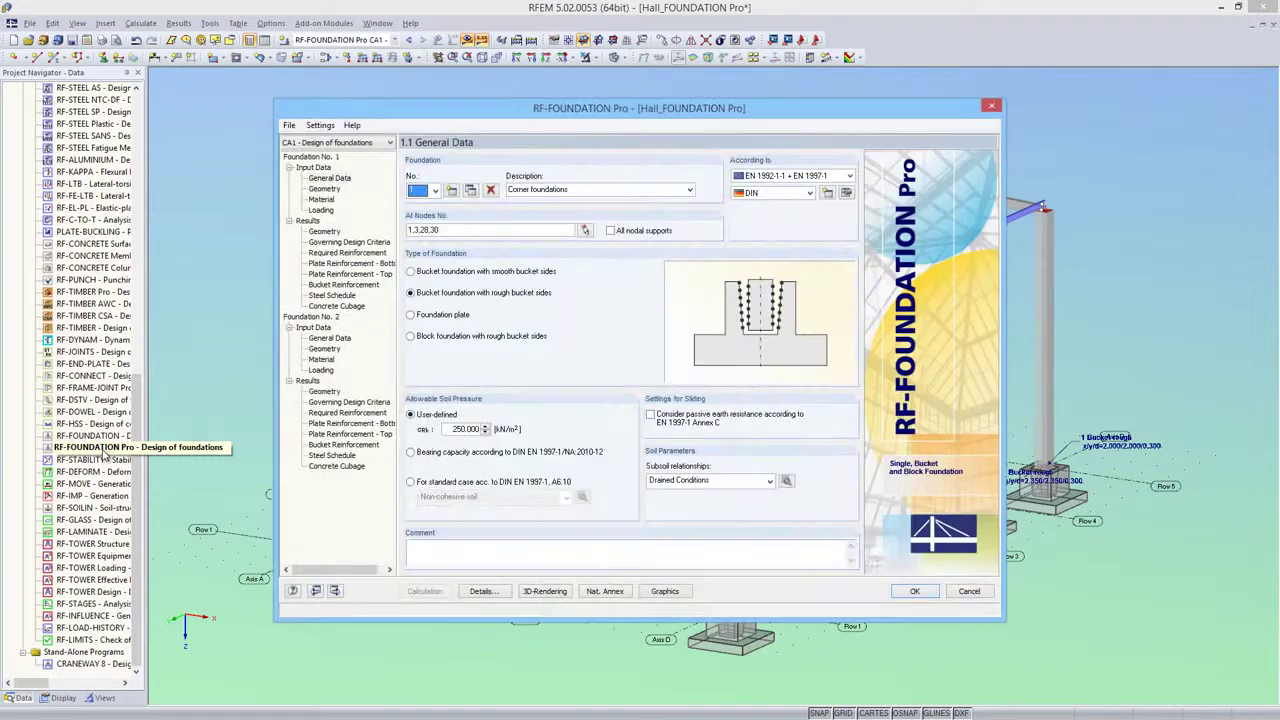
left_click(324, 189)
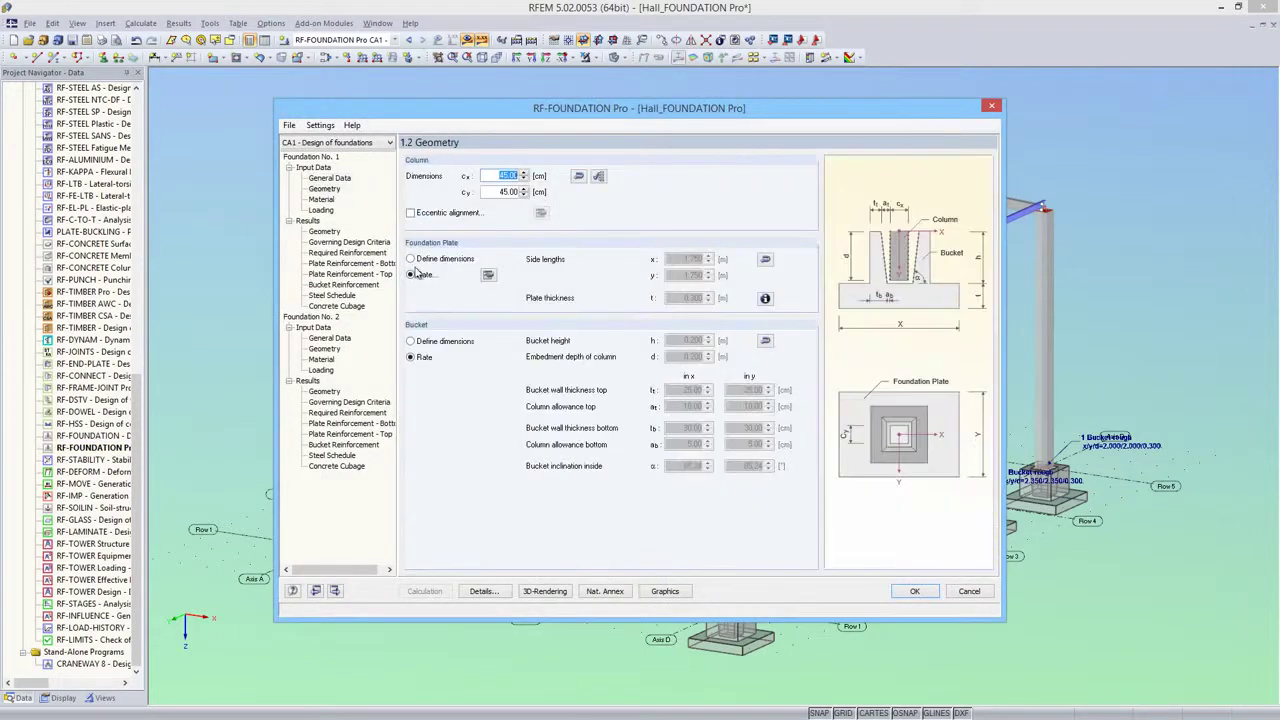
left_click(410, 342)
left_click(765, 342)
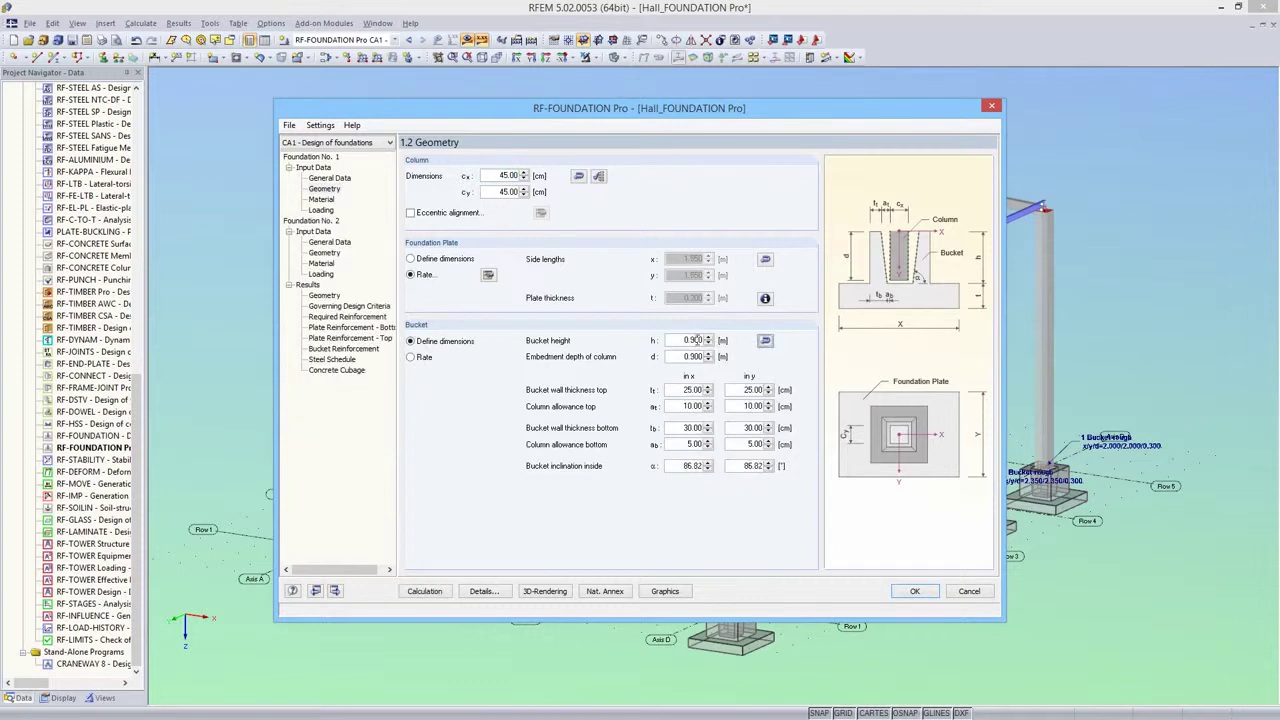
double_click(690, 340)
type("1")
key("Tab")
type("1")
left_click(489, 275)
Define foundation no. 2's bucket dimensions manually, with bucket height and column embedment depth of 1 m, and run the calculation
left_click(333, 255)
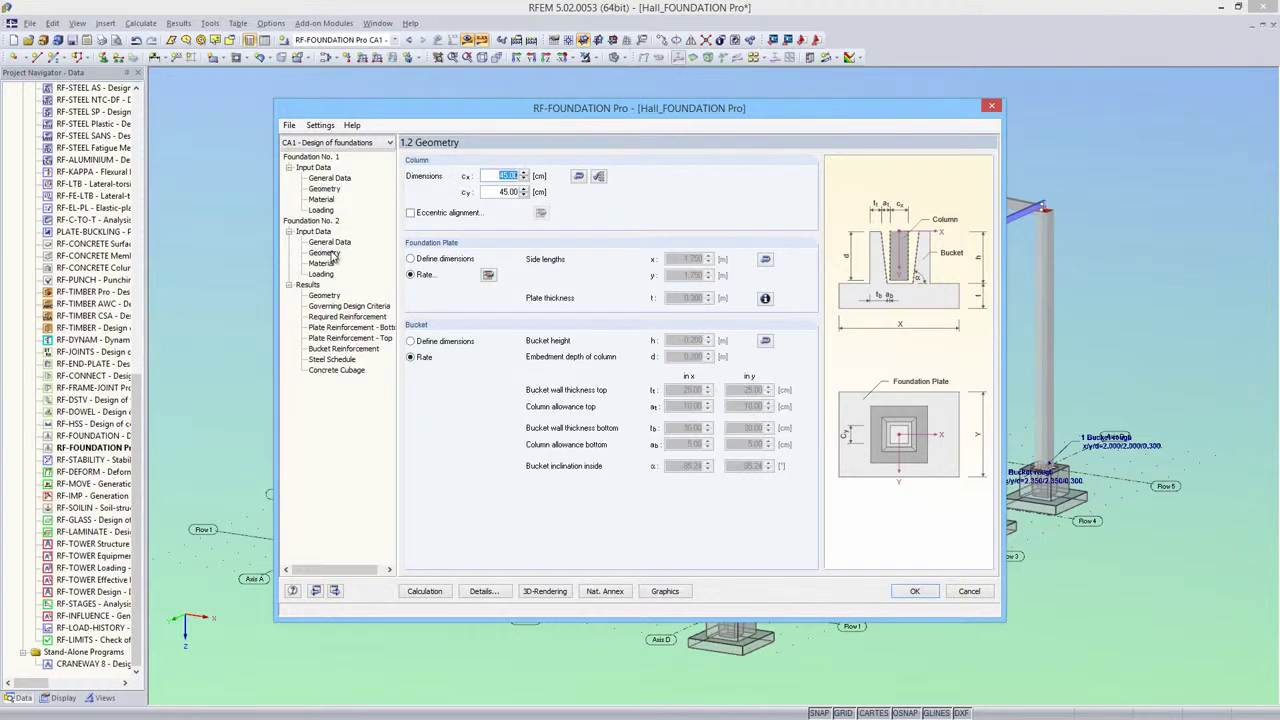
left_click(410, 341)
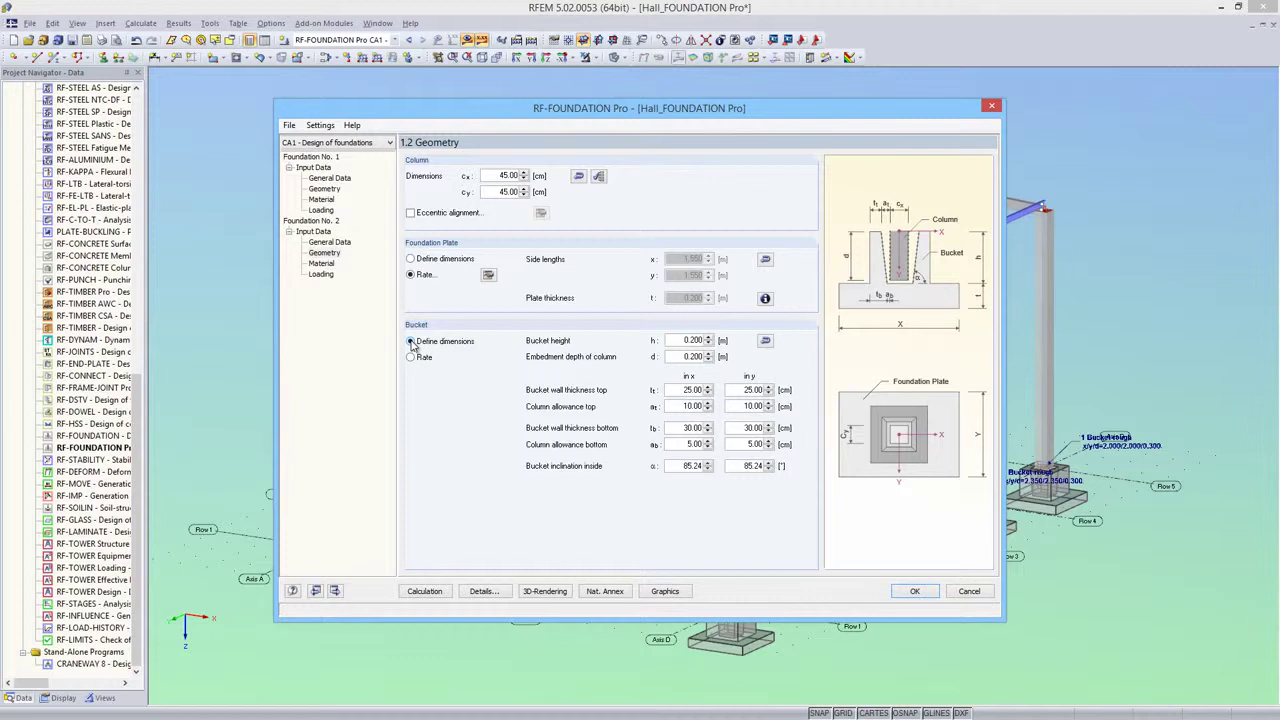
left_click(765, 340)
double_click(690, 340)
type("1")
key("Tab")
type("1")
key("Return")
left_click(423, 591)
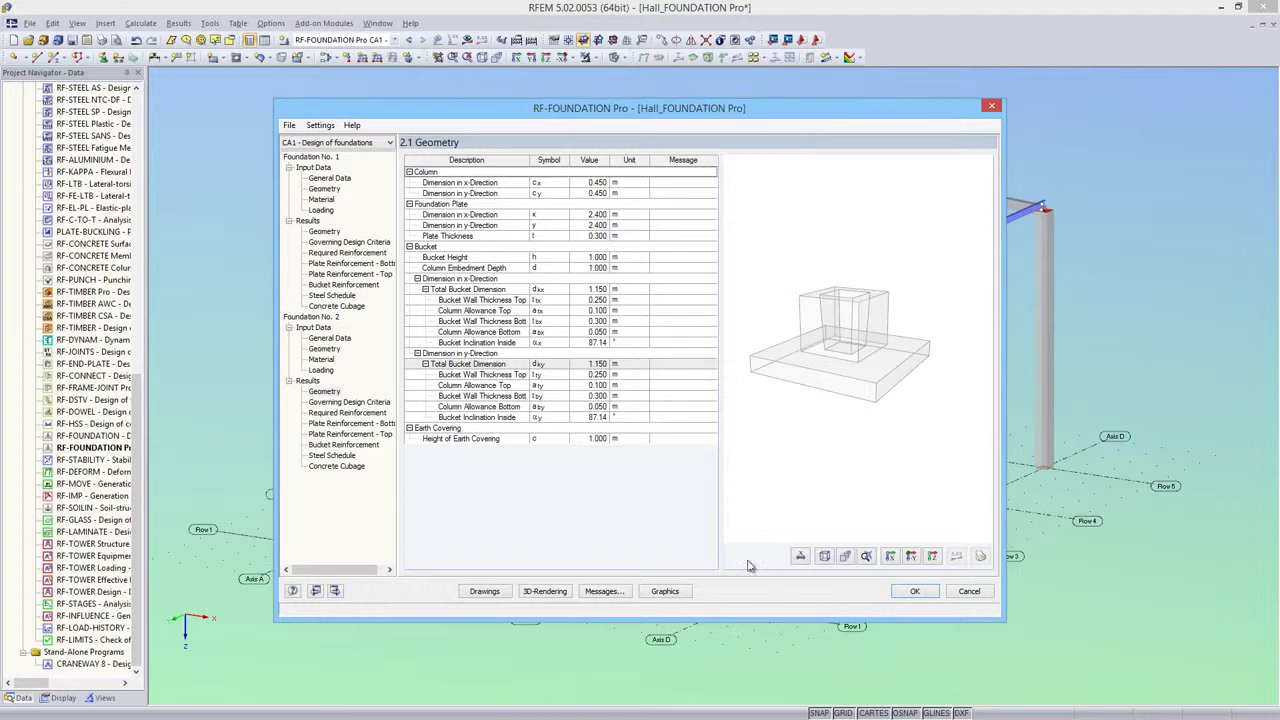
Check the recalculated geometry of both foundations with dimensions displayed in the result previews
left_click(800, 557)
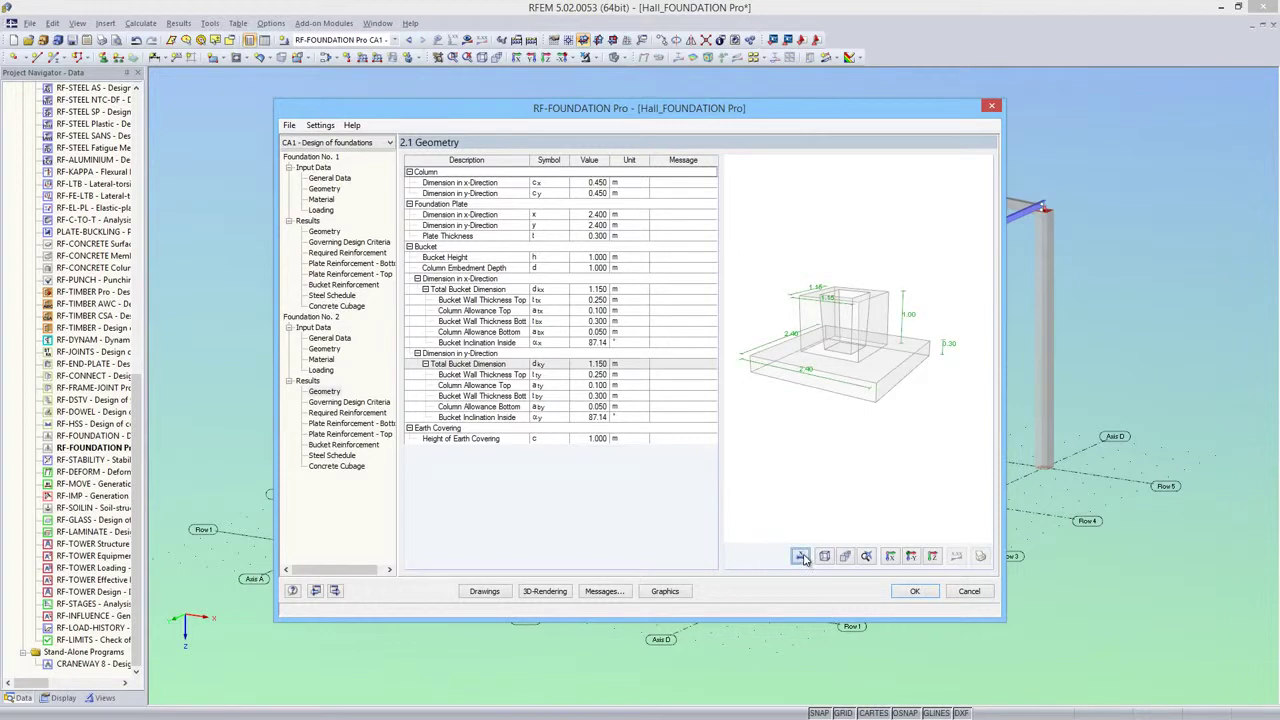
mouse_move(813, 459)
middle_mouse_down()
mouse_move(826, 437)
mouse_move(833, 468)
middle_mouse_up()
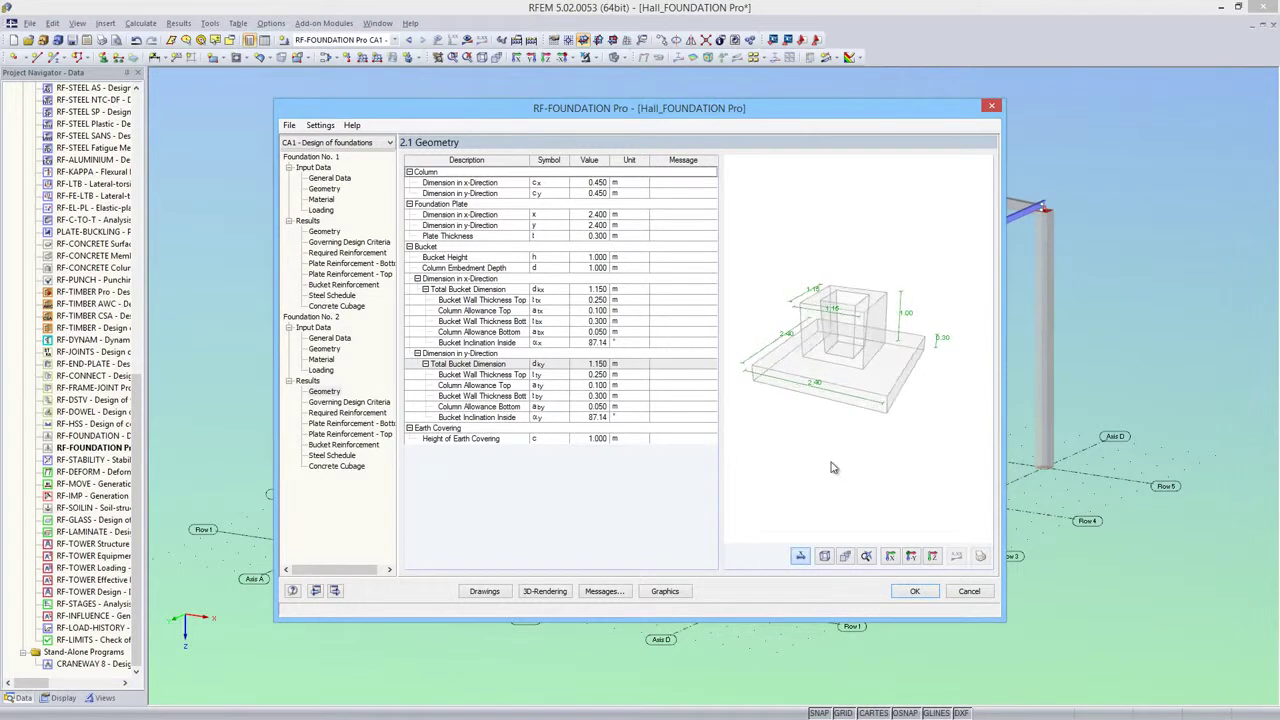
left_click(326, 234)
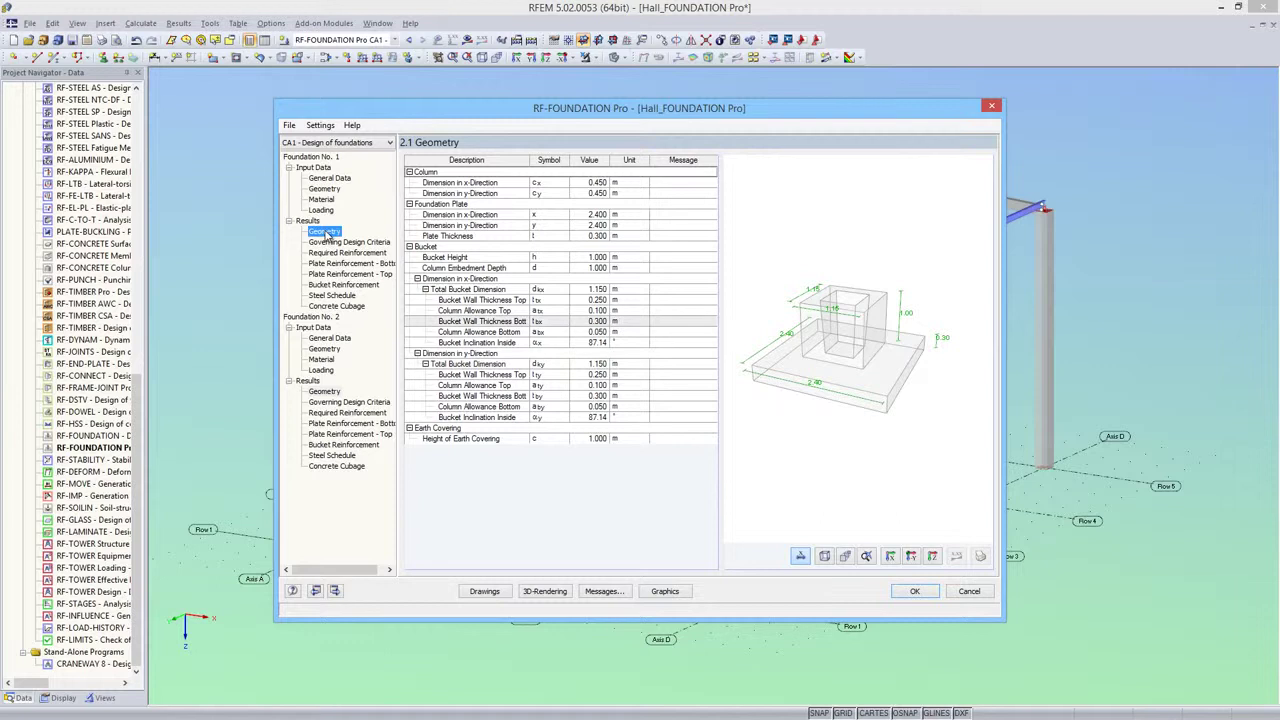
left_click(800, 560)
mouse_move(834, 482)
middle_mouse_down()
mouse_move(809, 472)
mouse_move(823, 470)
middle_mouse_up()
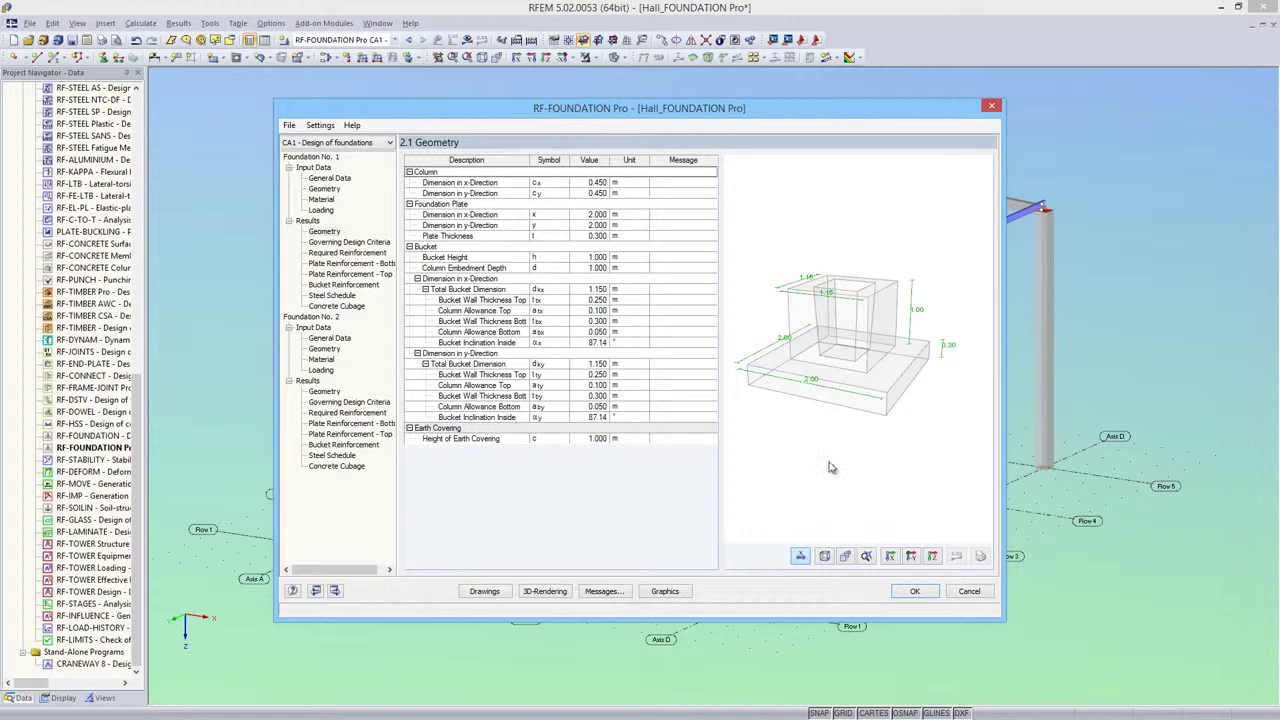
Show the recalculated foundations in the hall model and check their alignment in the X- and Y-directions
left_click(664, 592)
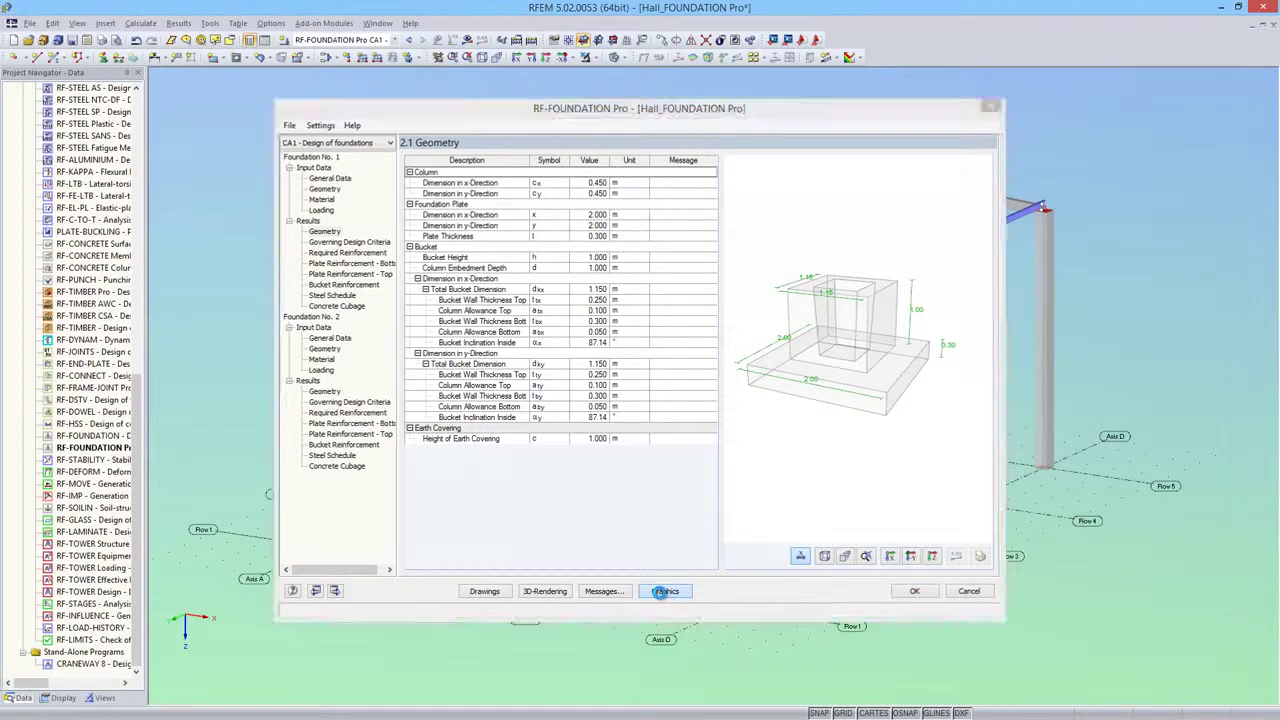
left_click(517, 58)
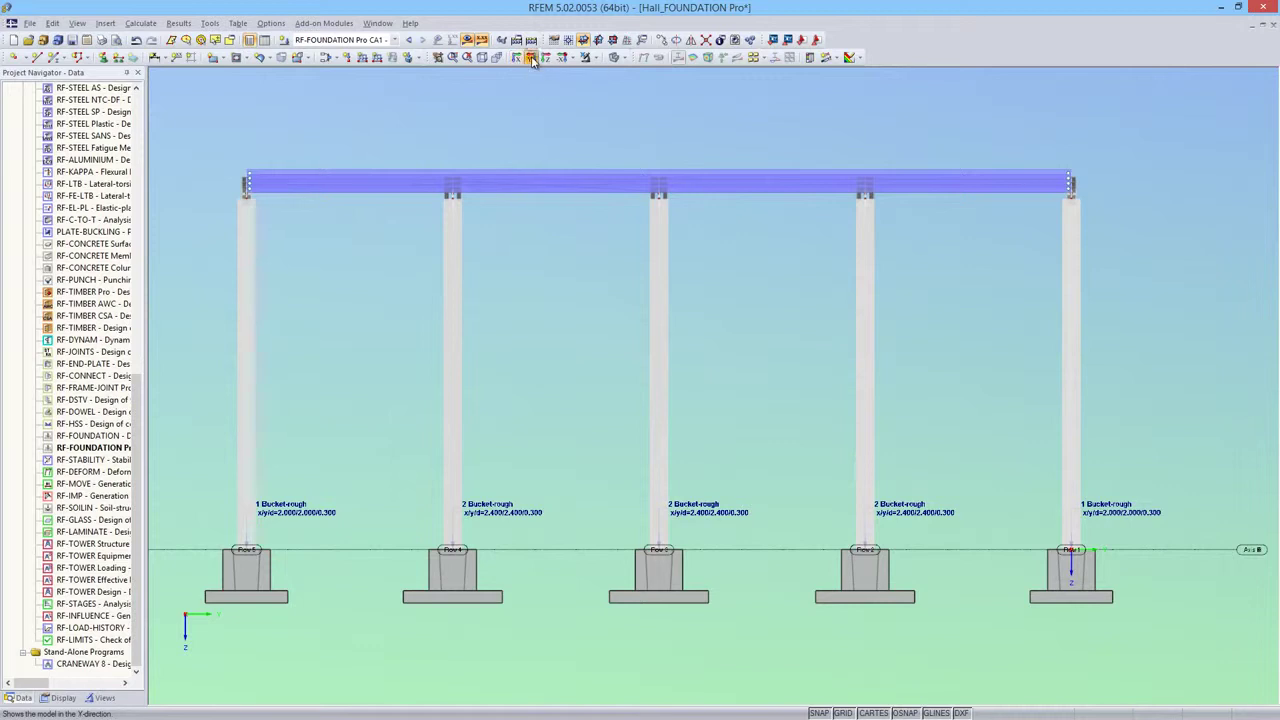
left_click(531, 58)
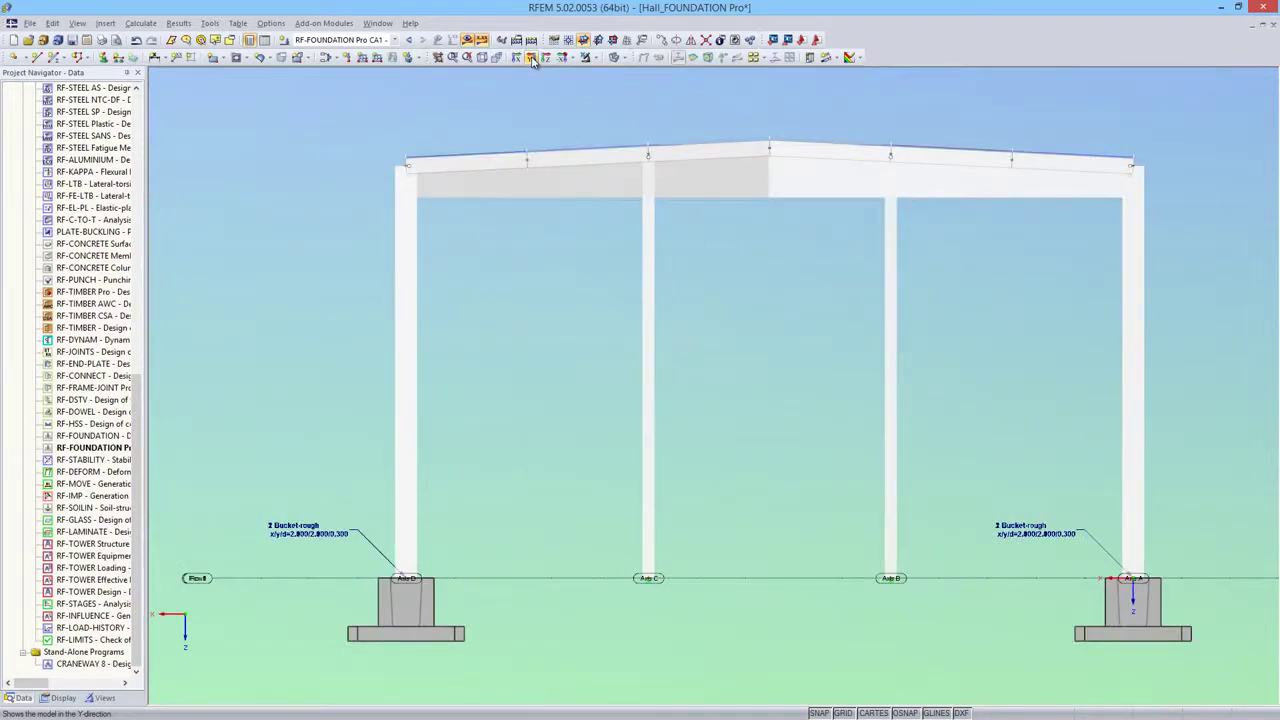
Reopen RF-FOUNDATION Pro and assign foundation no. 1's bottom plate x-direction reinforcement proposal 36, 10 mm bars at 15 cm spacing
double_click(105, 449)
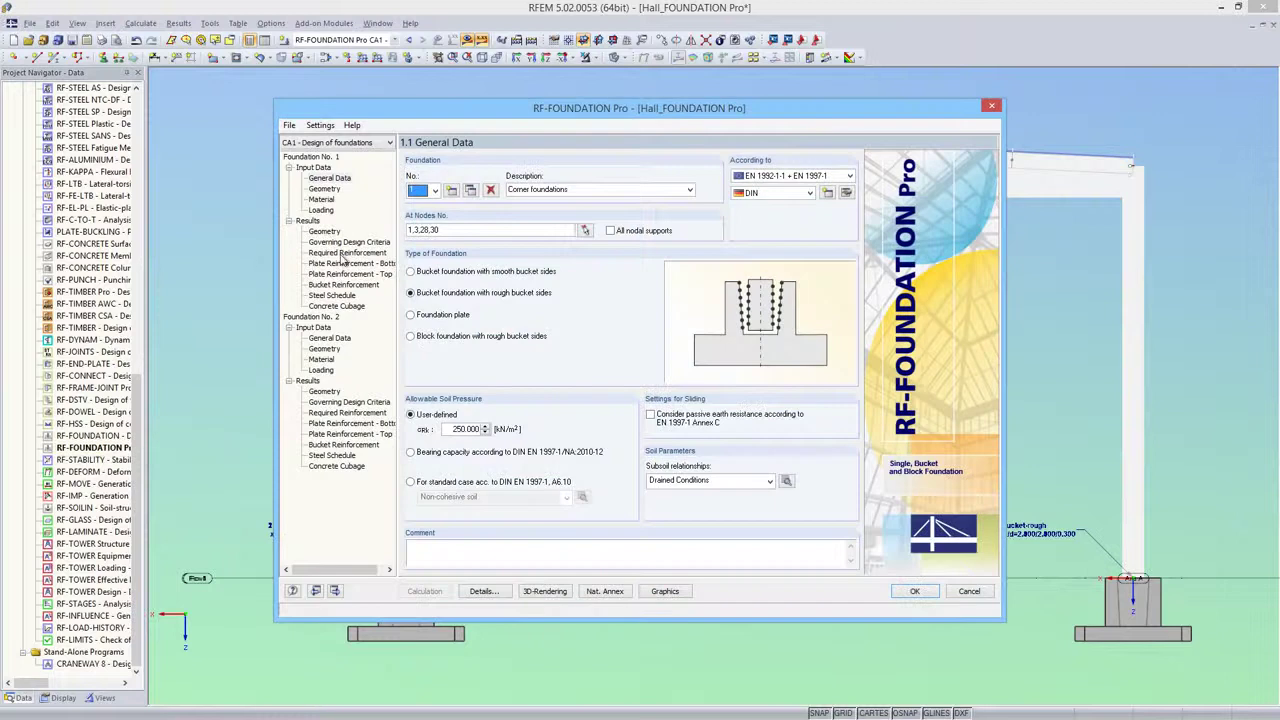
left_click(340, 265)
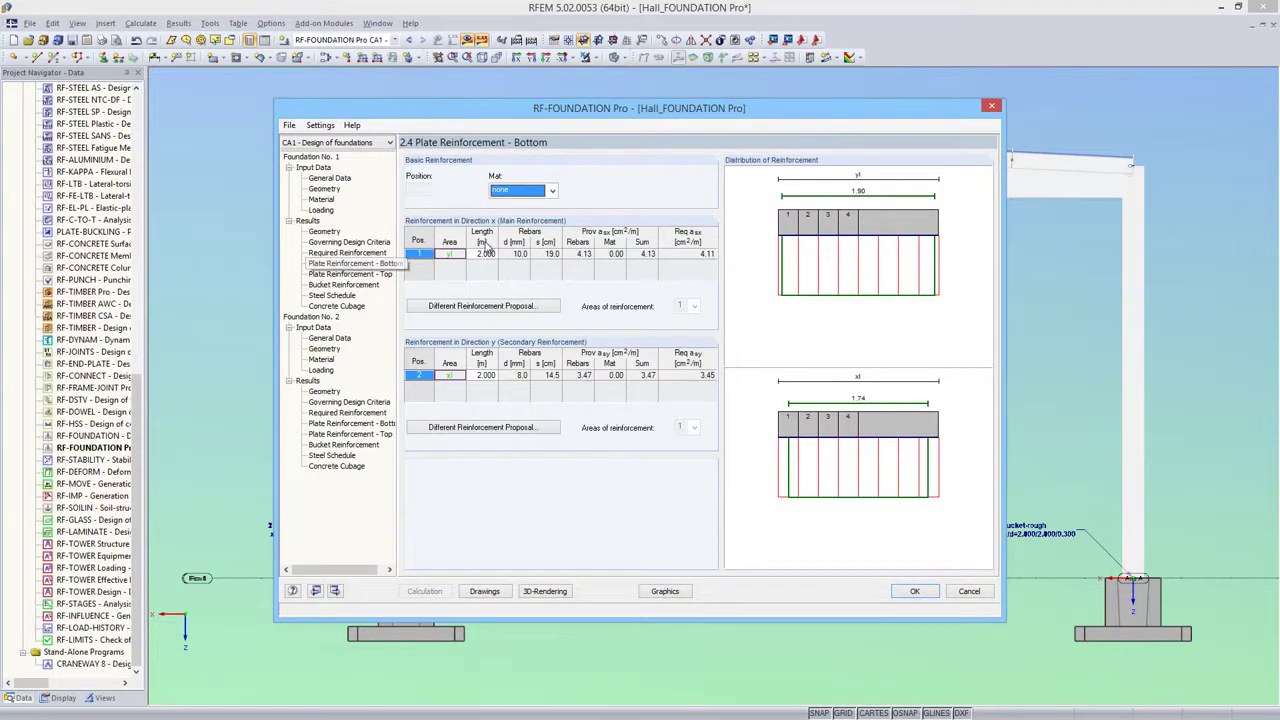
left_click(507, 305)
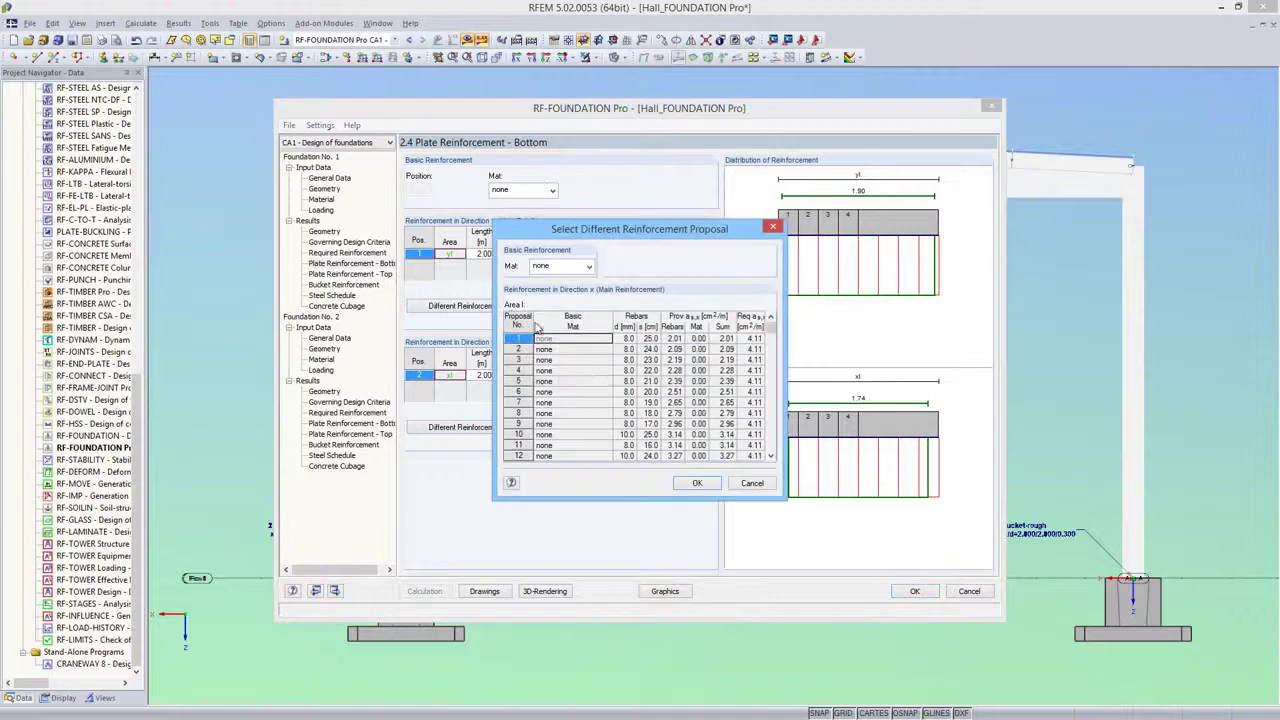
left_click(772, 425)
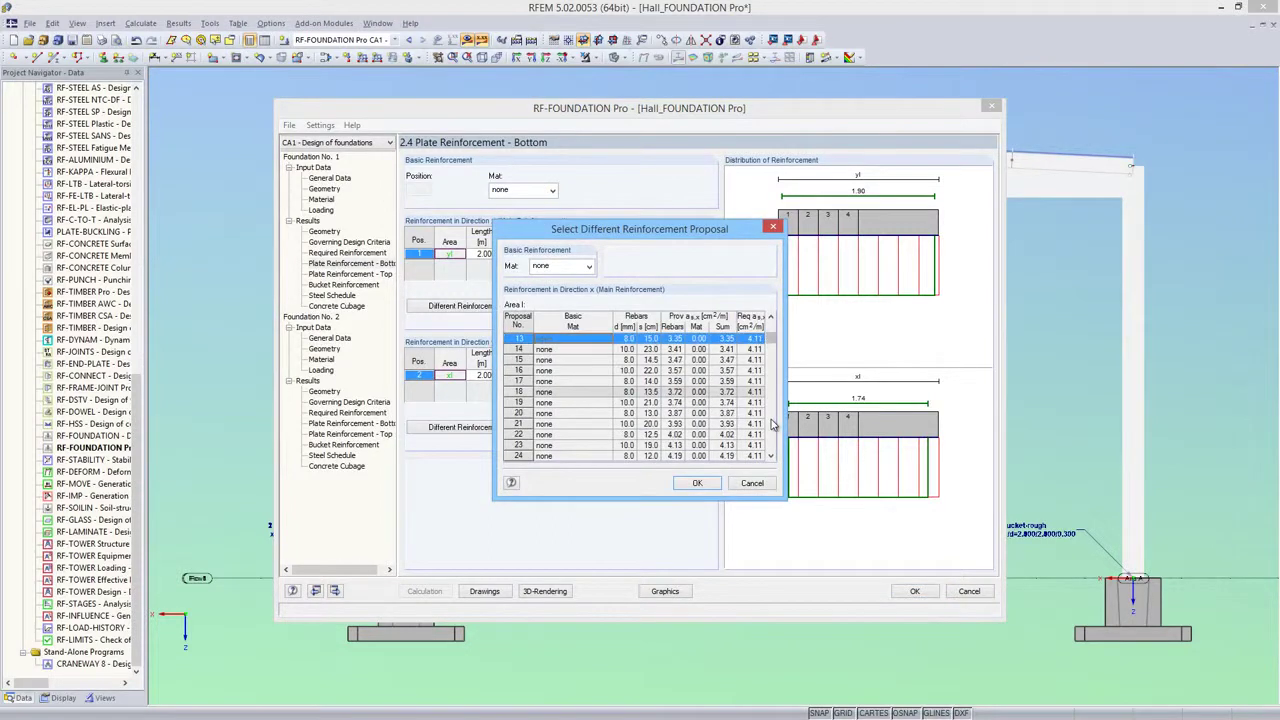
left_click(772, 425)
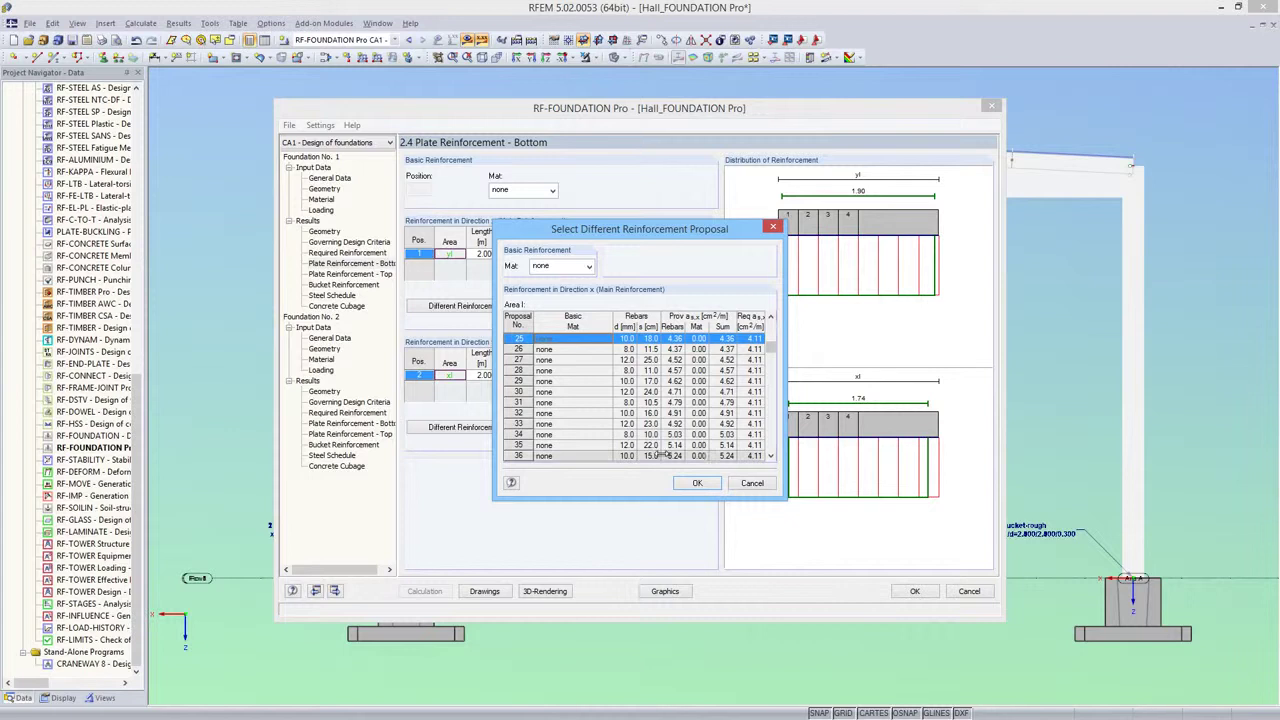
left_click(648, 457)
left_click(694, 484)
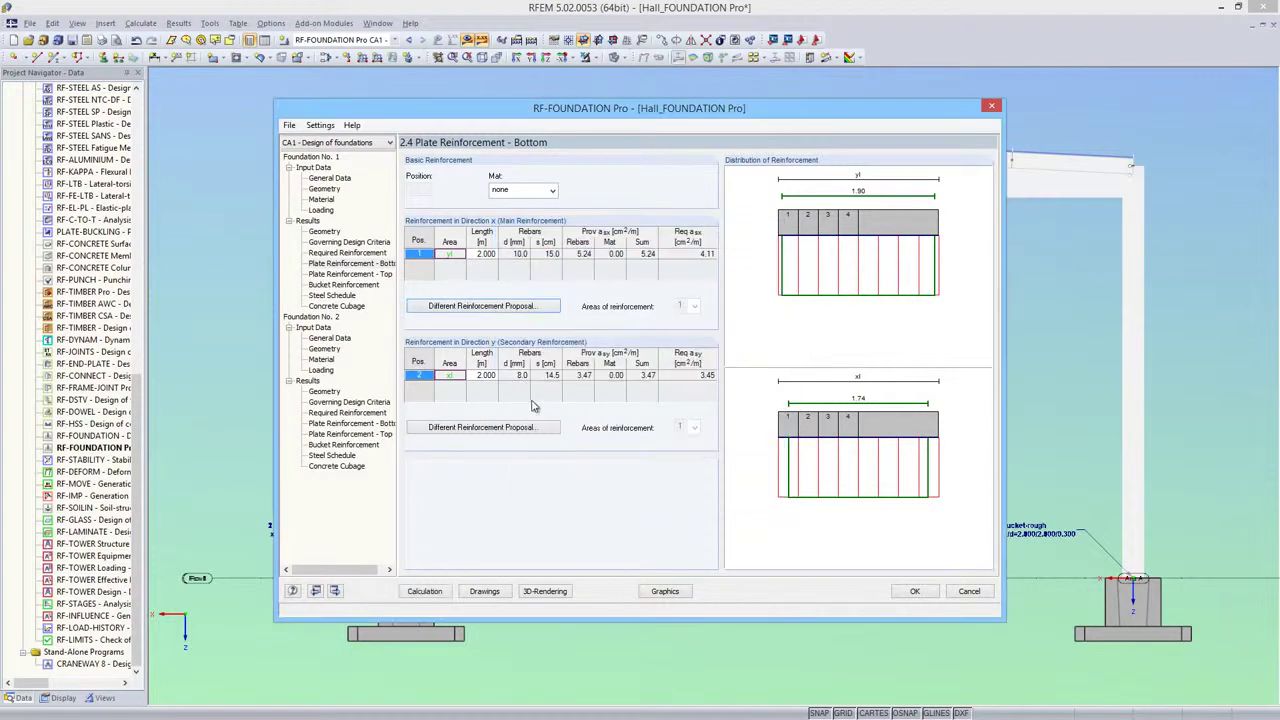
Assign the bottom plate's y-direction reinforcement proposal 21, 10 mm bars at 20 cm, and restart the calculation while going on to the top reinforcement
left_click(512, 427)
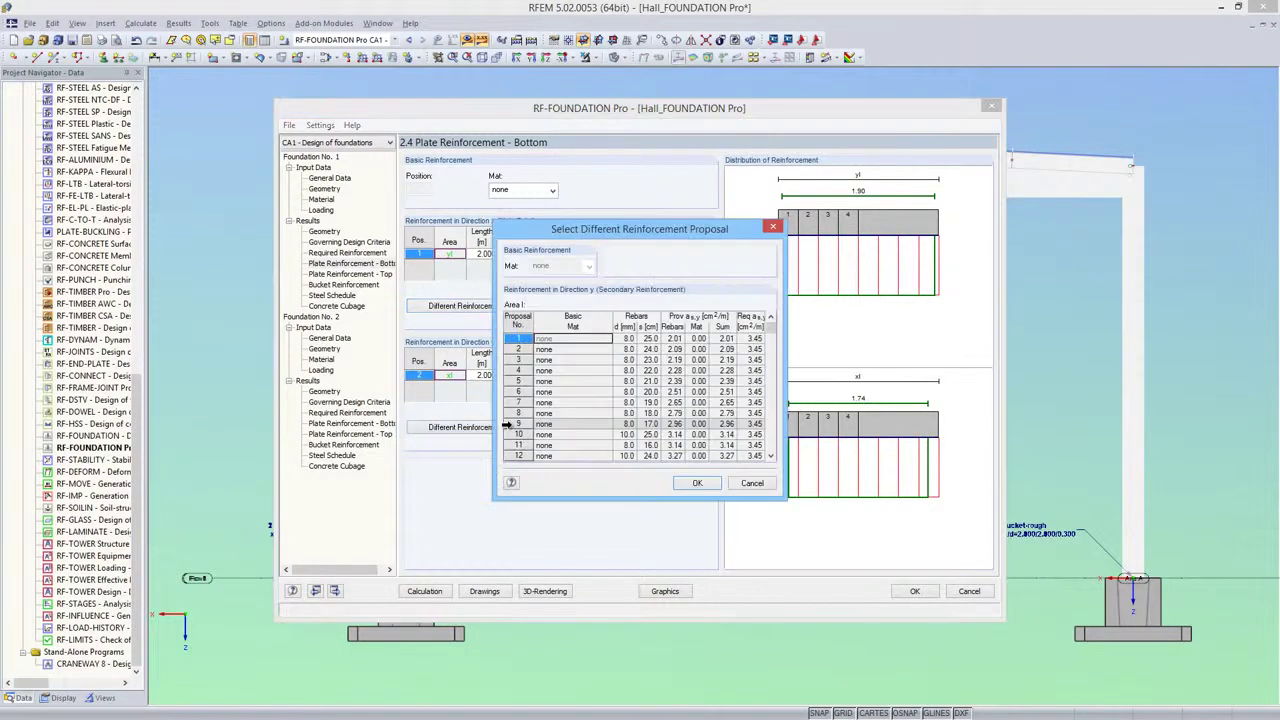
left_click(771, 441)
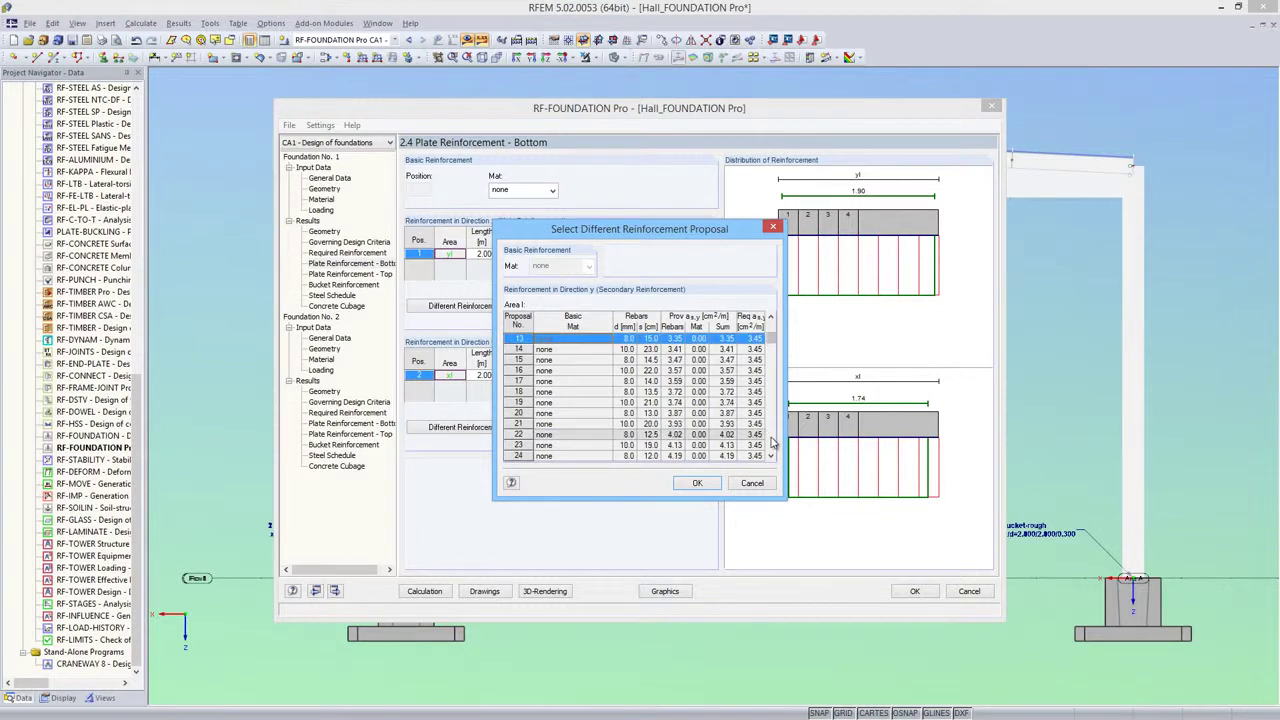
left_click(630, 427)
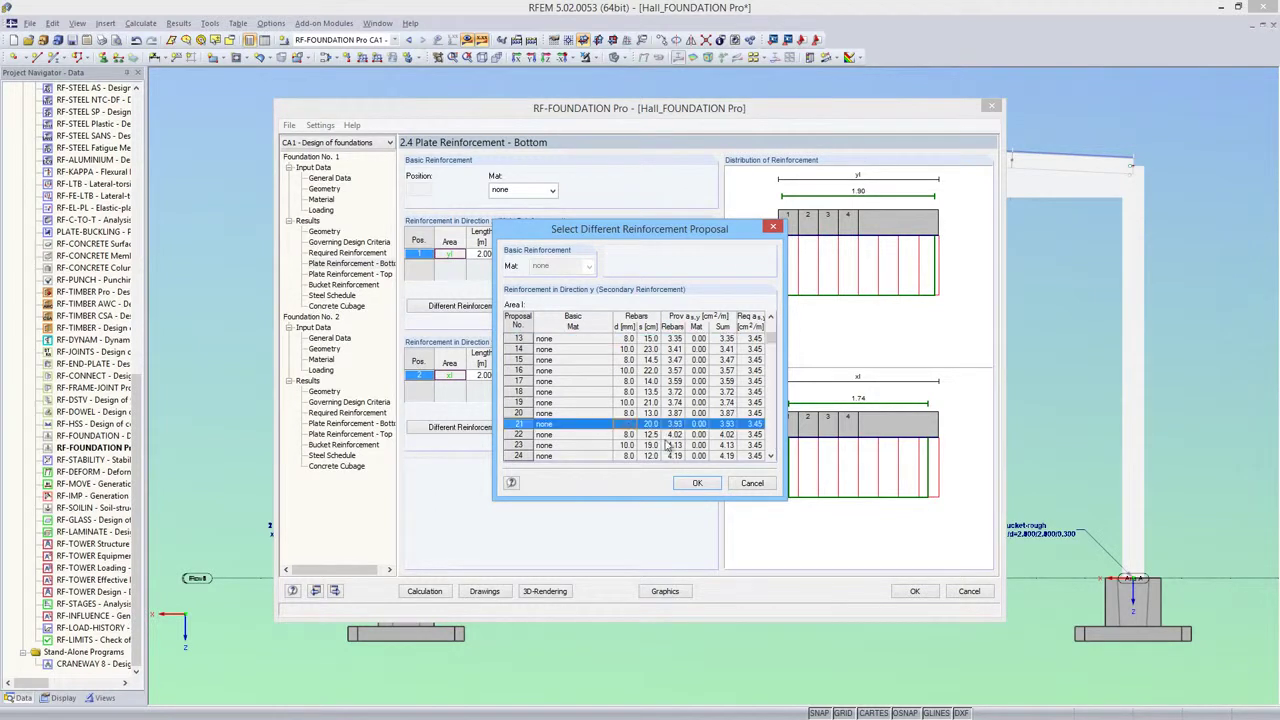
left_click(702, 483)
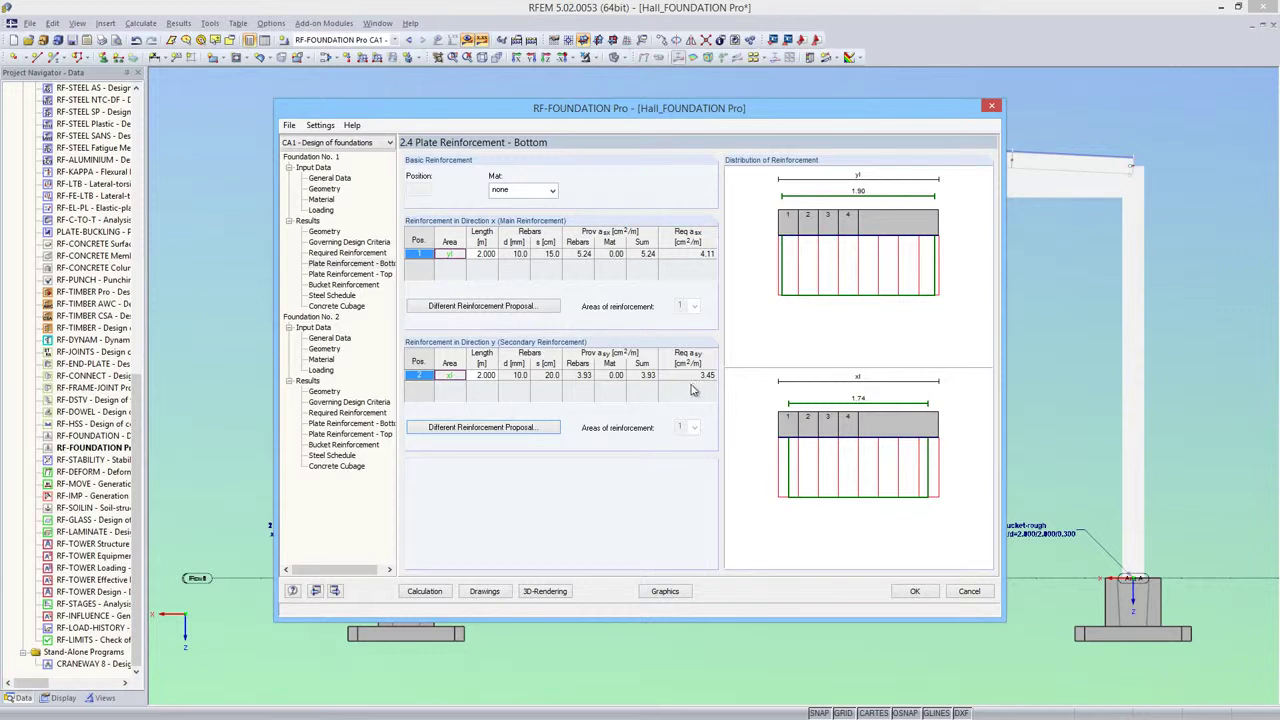
left_click(336, 591)
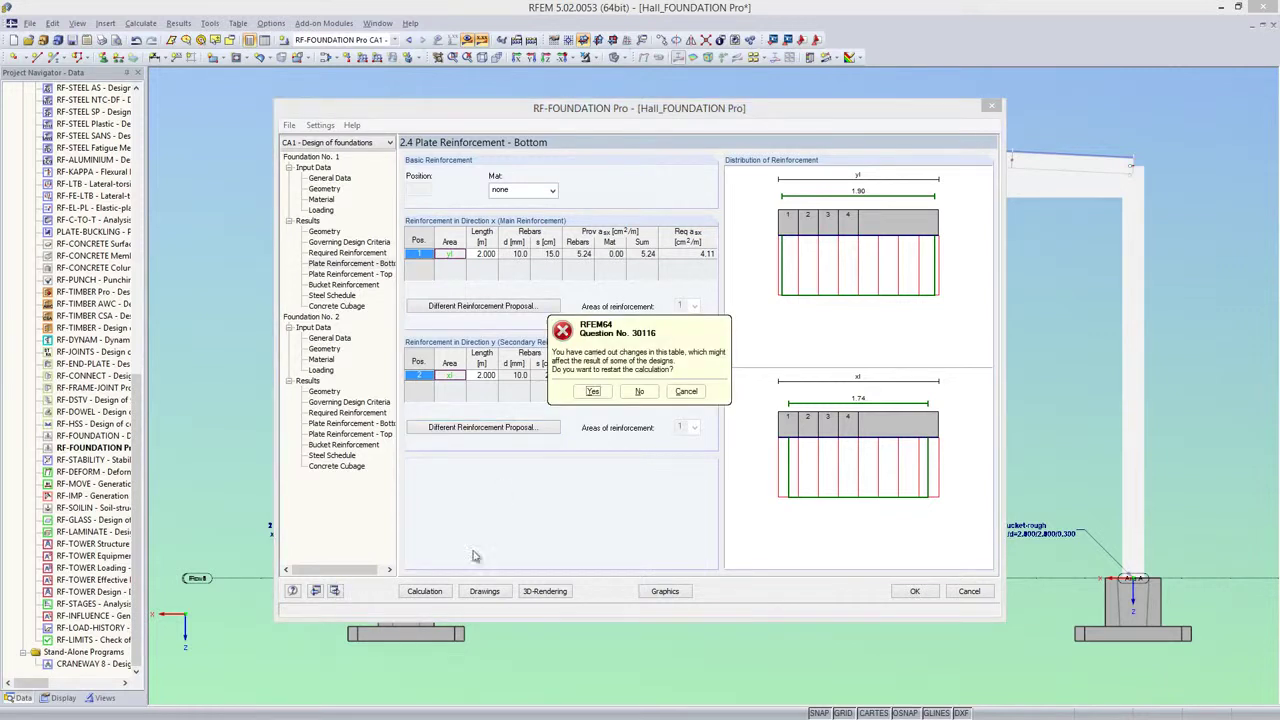
left_click(591, 392)
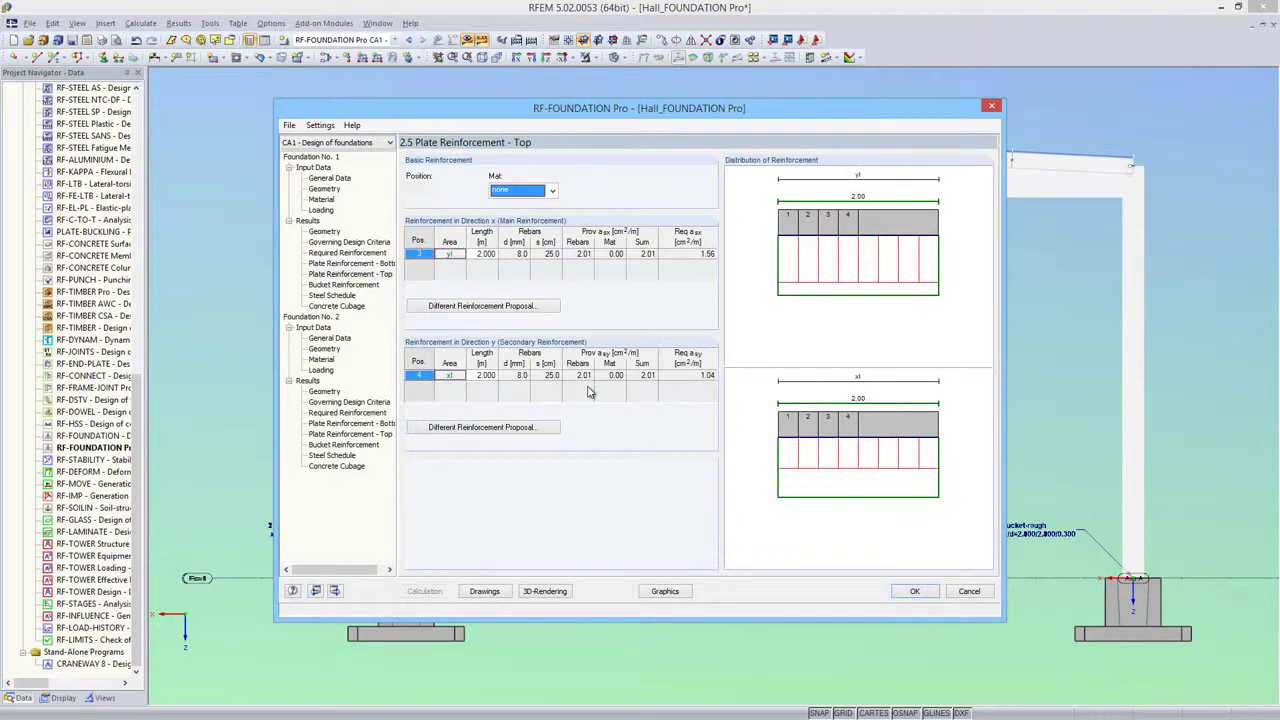
Check foundation no. 1's bottom plate reinforcement and governing design criteria, and accept the module's results to return to the hall model
left_click(360, 263)
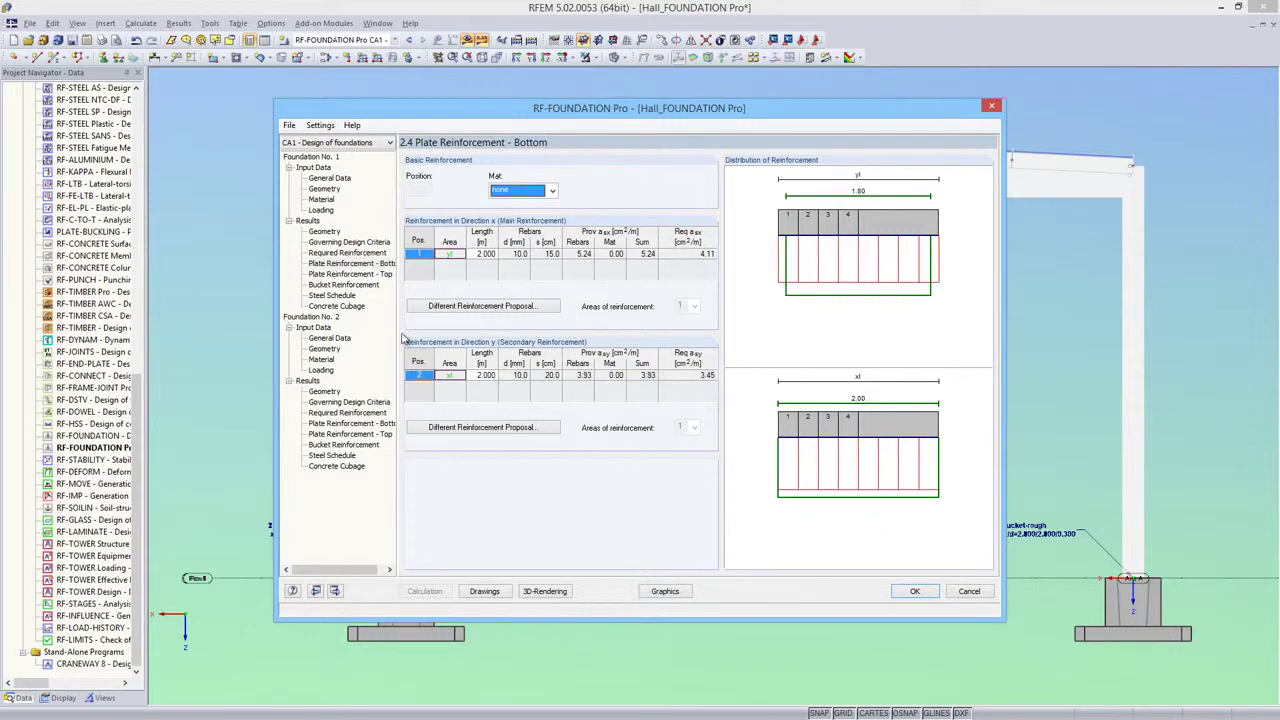
left_click(338, 243)
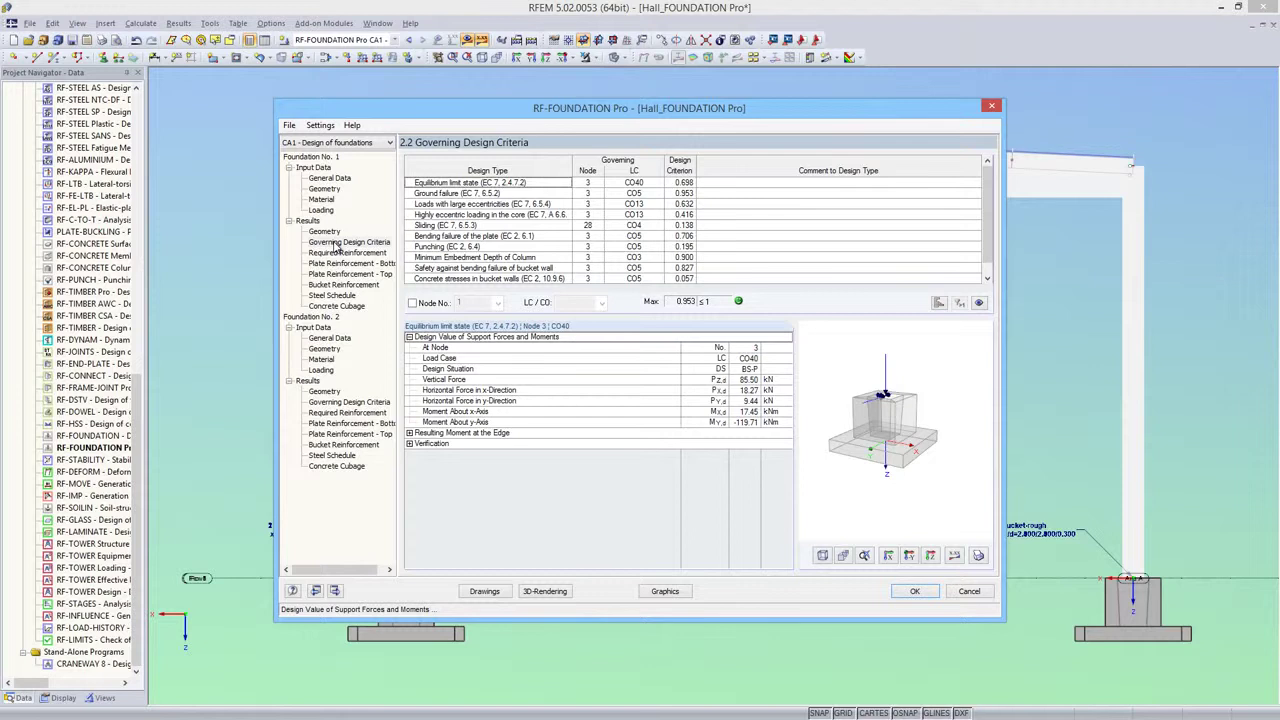
left_click(916, 592)
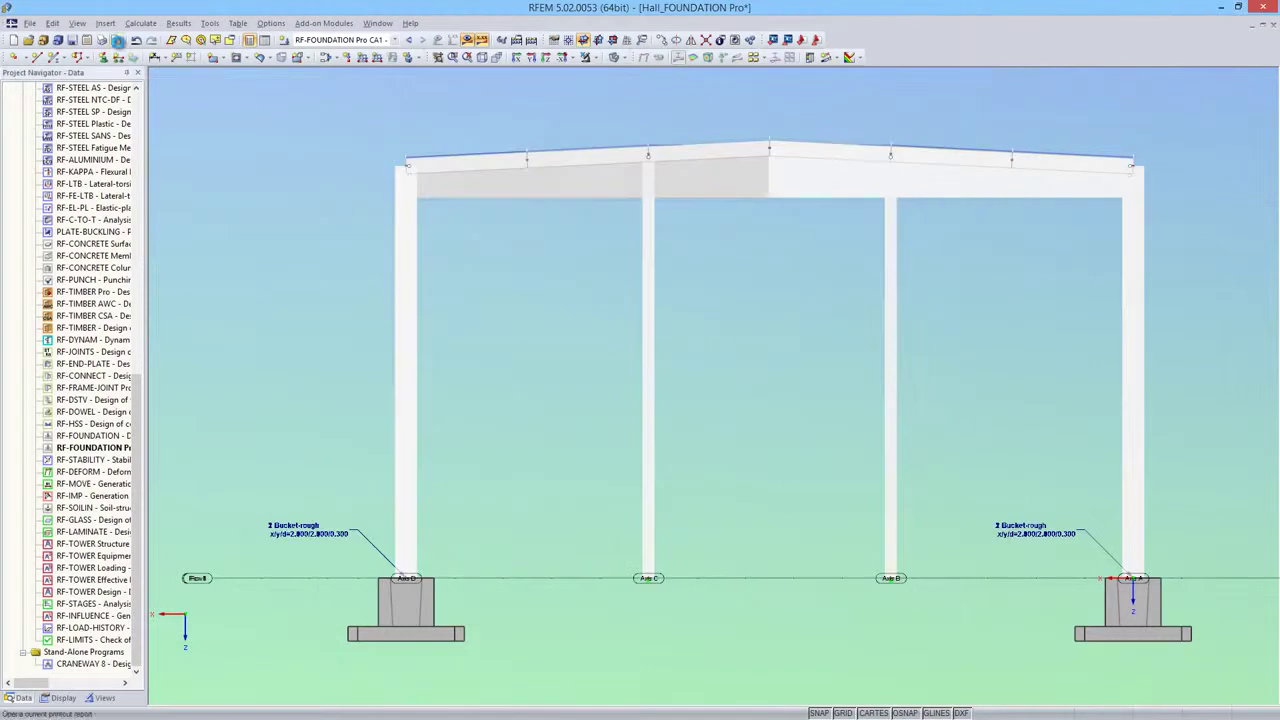
Open the printout report at the RF-FOUNDATION Pro chapter and enlarge the page for reading
left_click(117, 40)
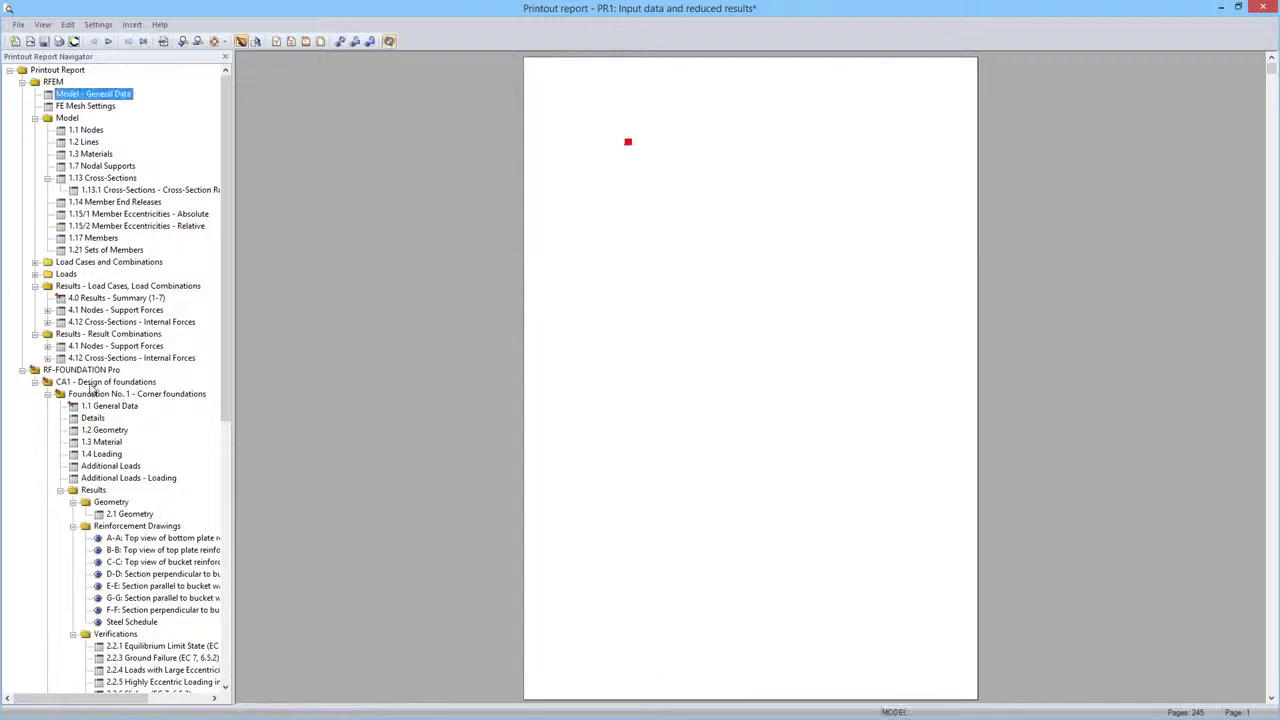
left_click(90, 370)
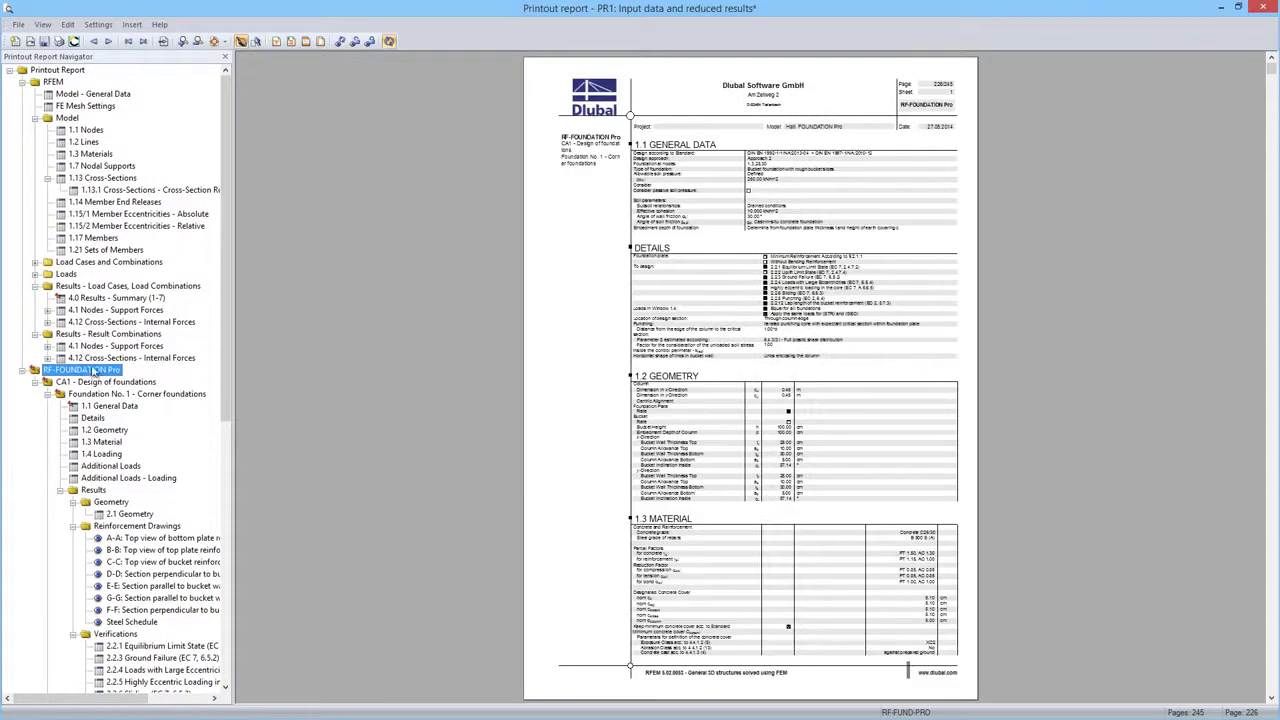
left_click(183, 42)
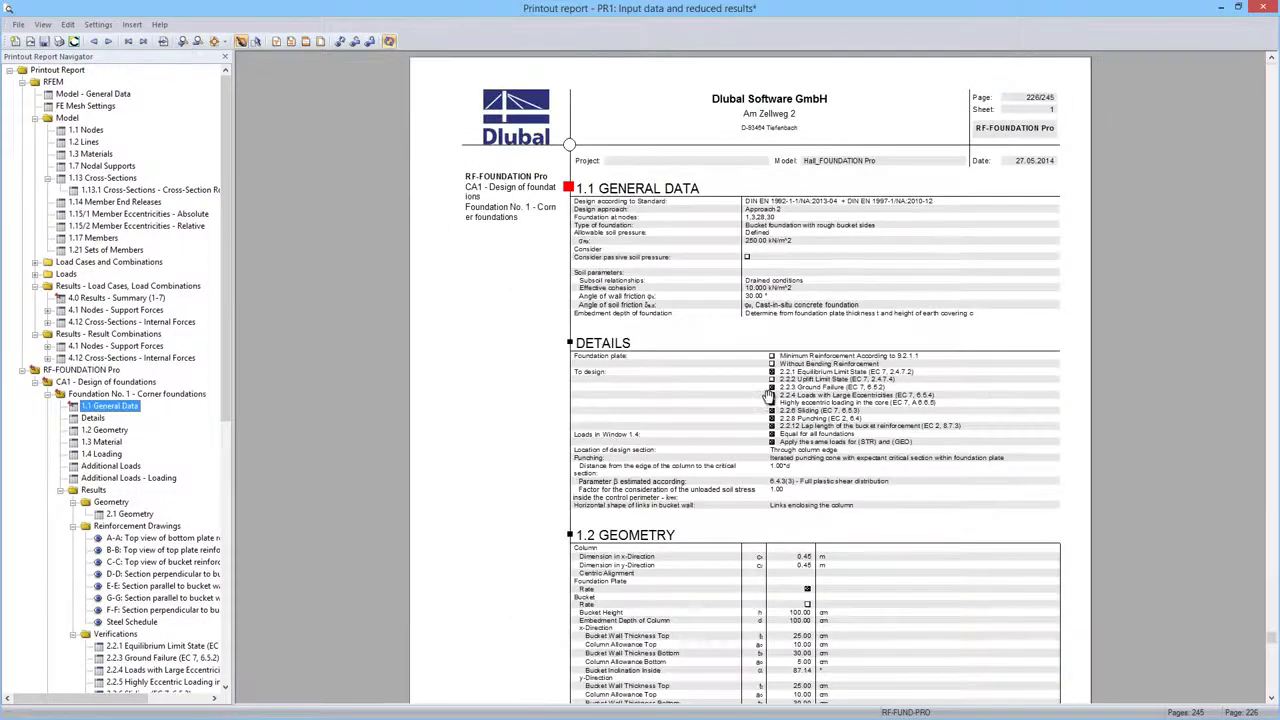
Review foundation no. 1's input data, additional loads and 2.1 Geometry results in the printout report
scroll(853, 602, "down", 5)
scroll(853, 602, "down", 15)
scroll(853, 602, "down", 15)
scroll(853, 602, "down", 5)
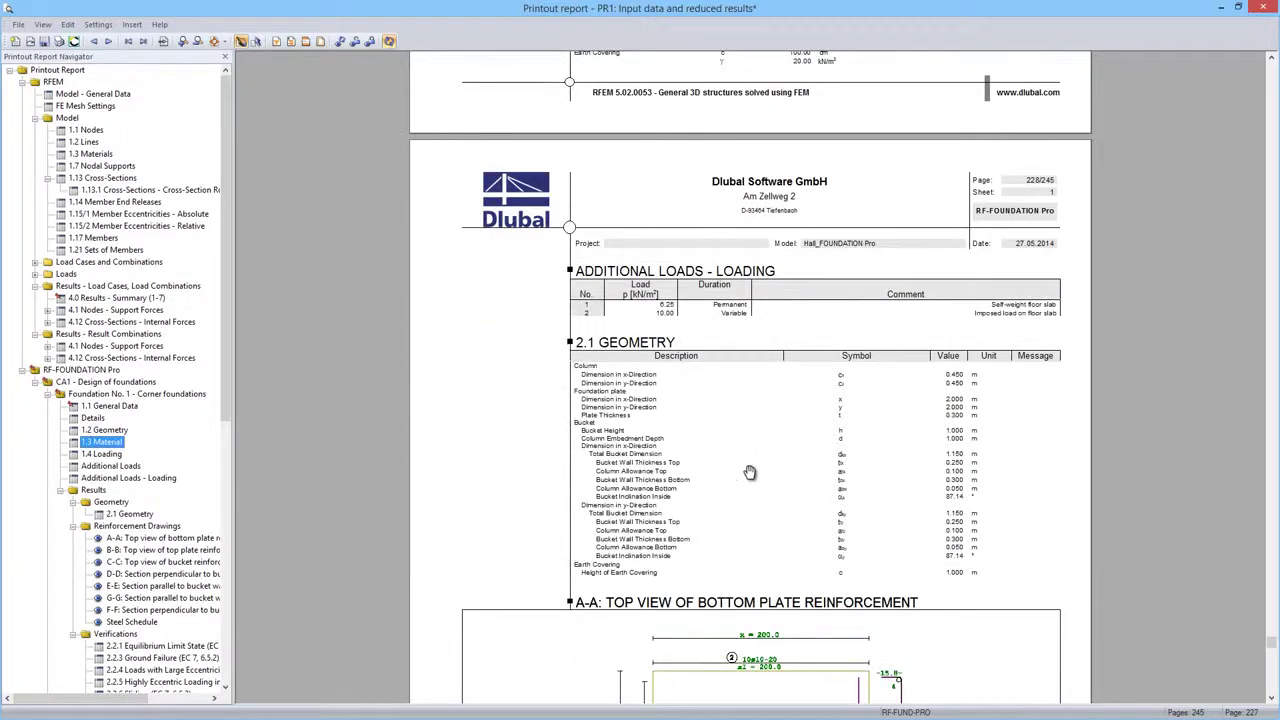
Examine foundation no. 1's reinforcement drawings for the plates and bucket walls, through to the steel schedule
scroll(750, 472, "down", 7)
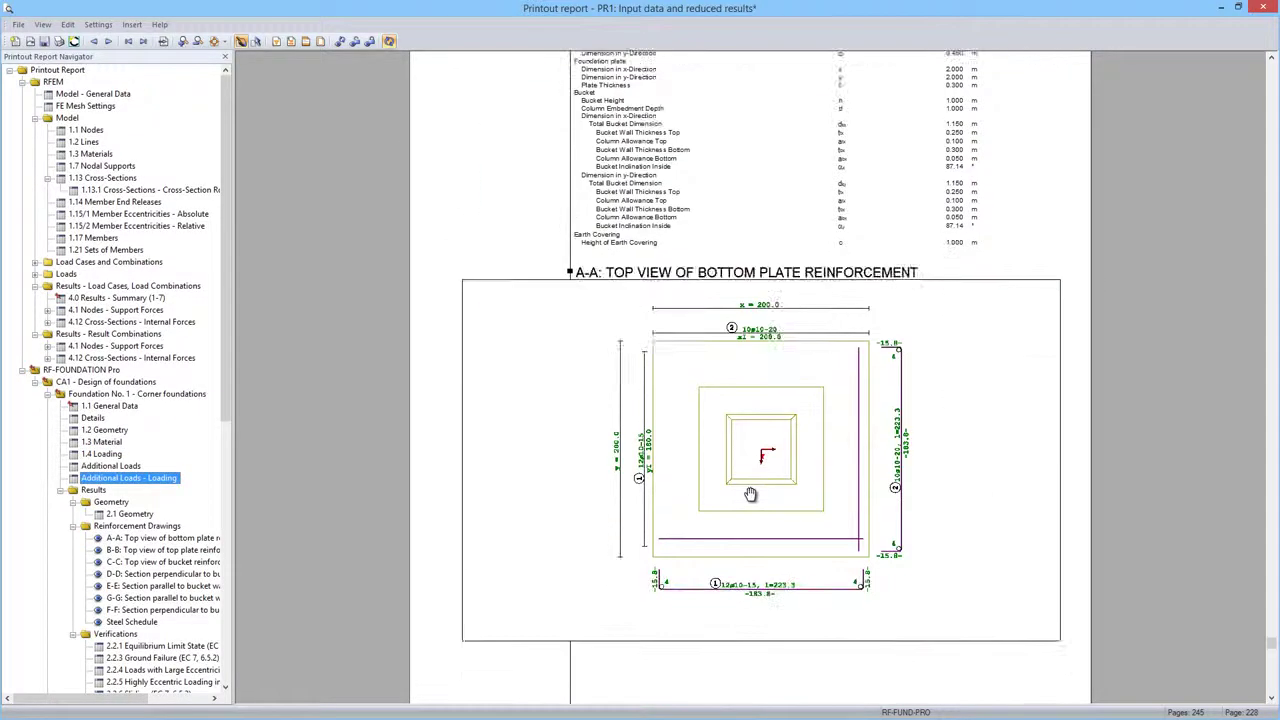
scroll(749, 470, "down", 15)
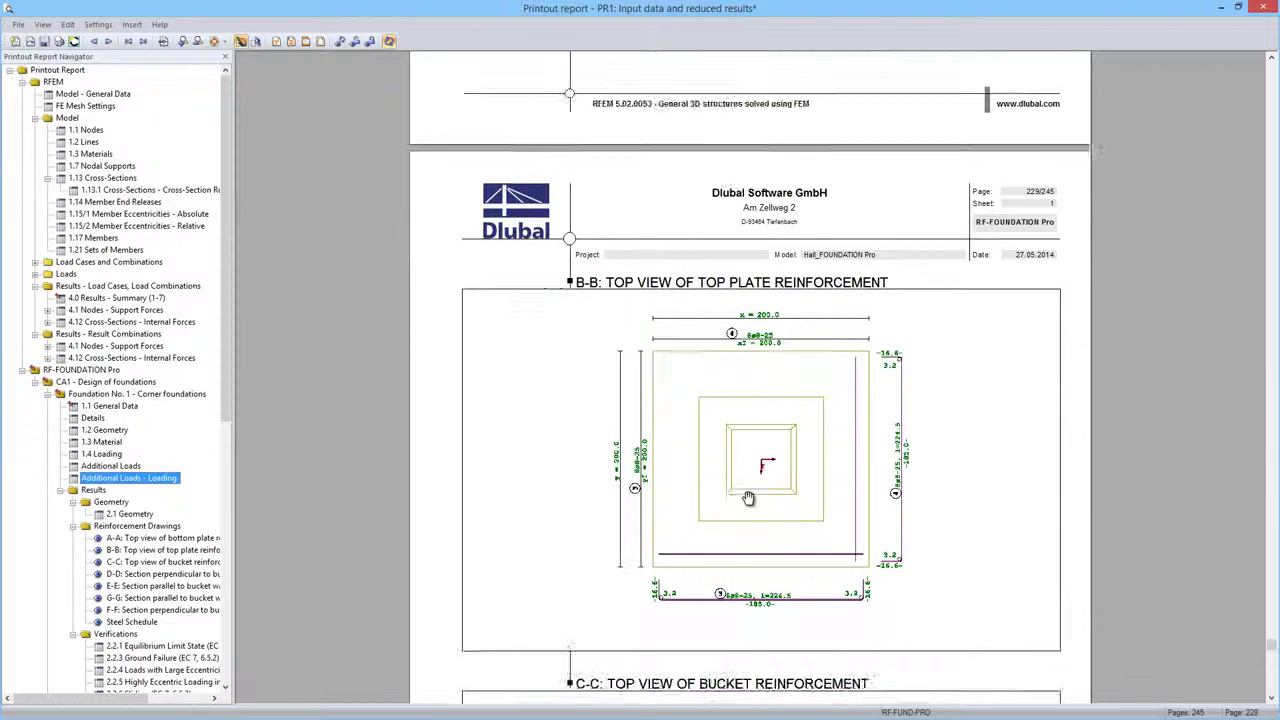
scroll(749, 498, "down", 15)
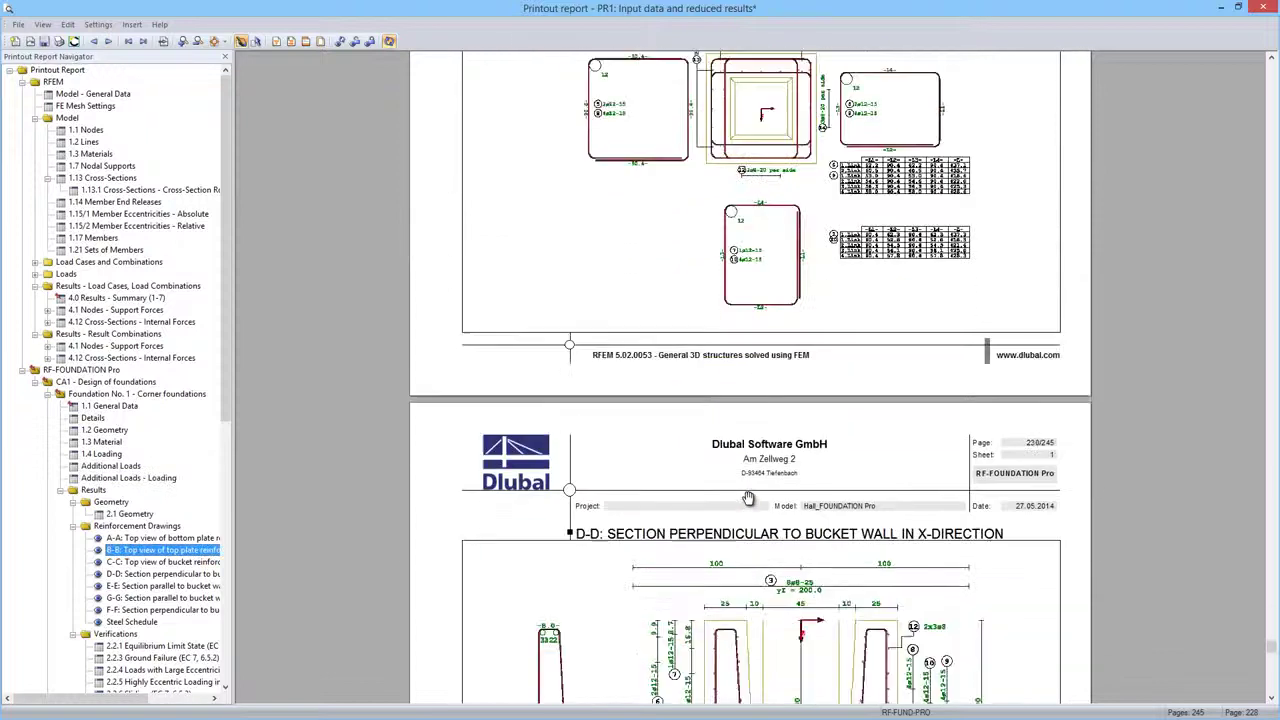
scroll(749, 505, "down", 18)
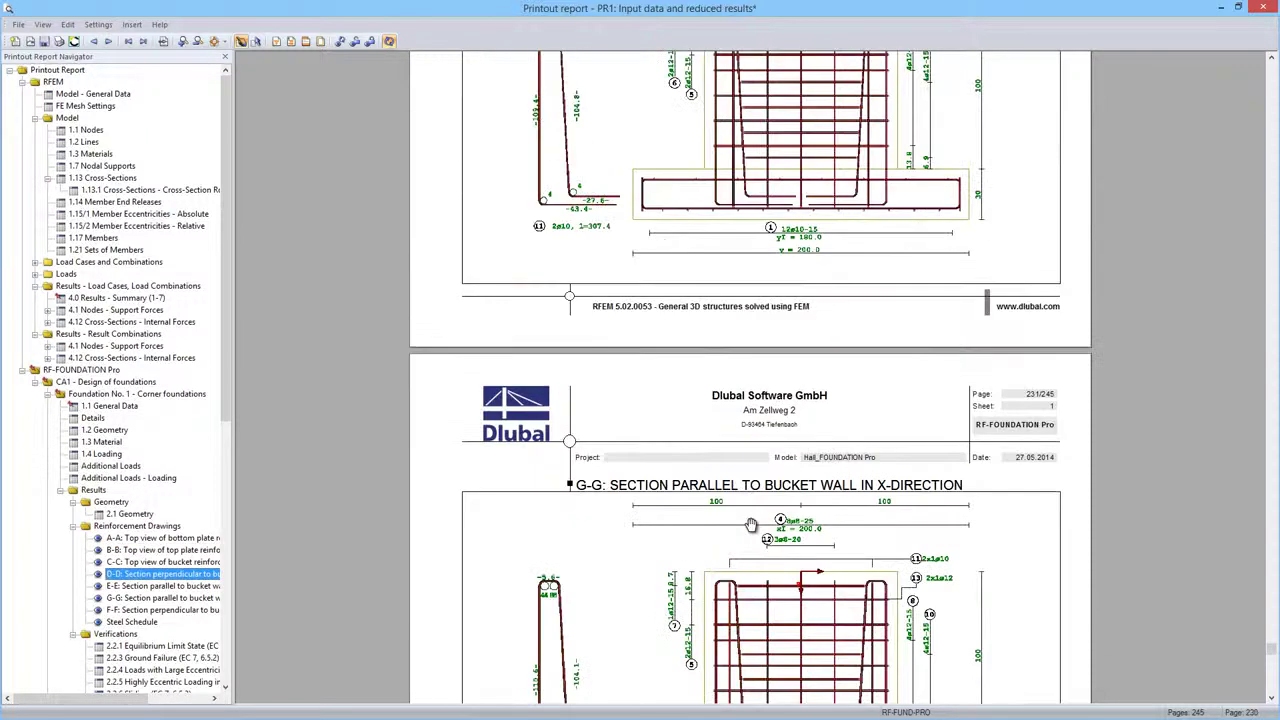
scroll(751, 523, "down", 16)
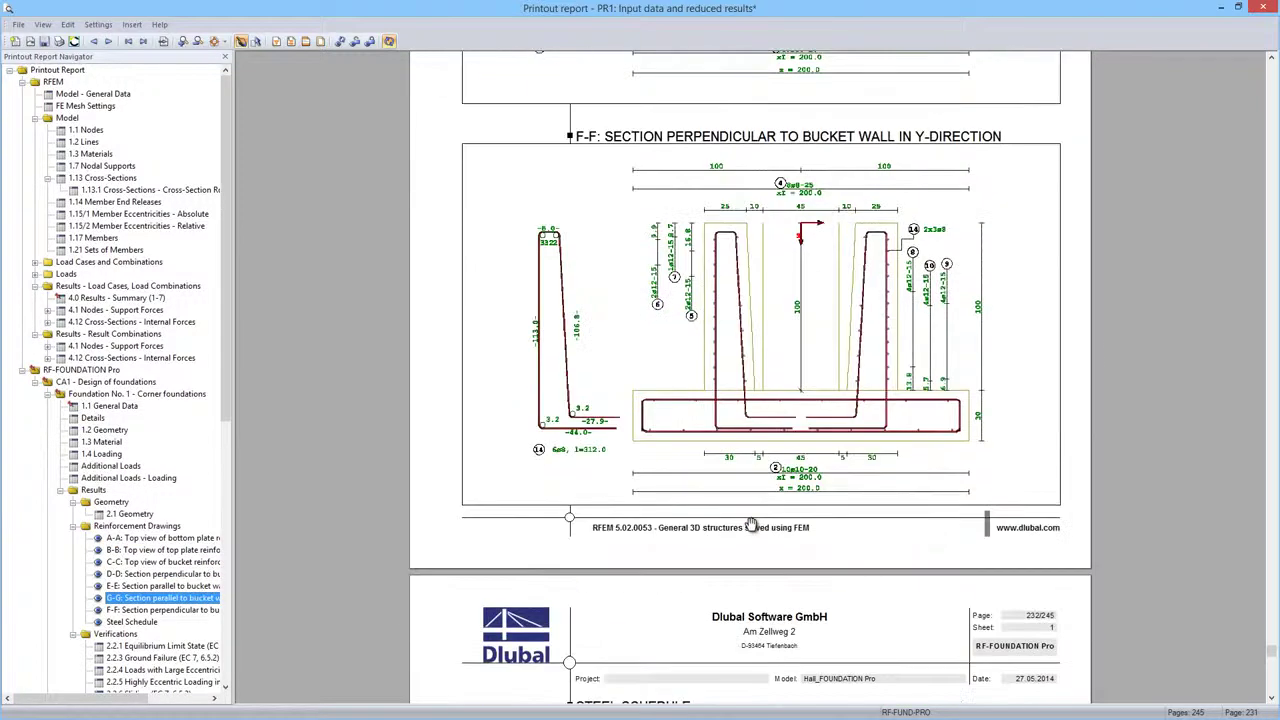
scroll(751, 524, "down", 5)
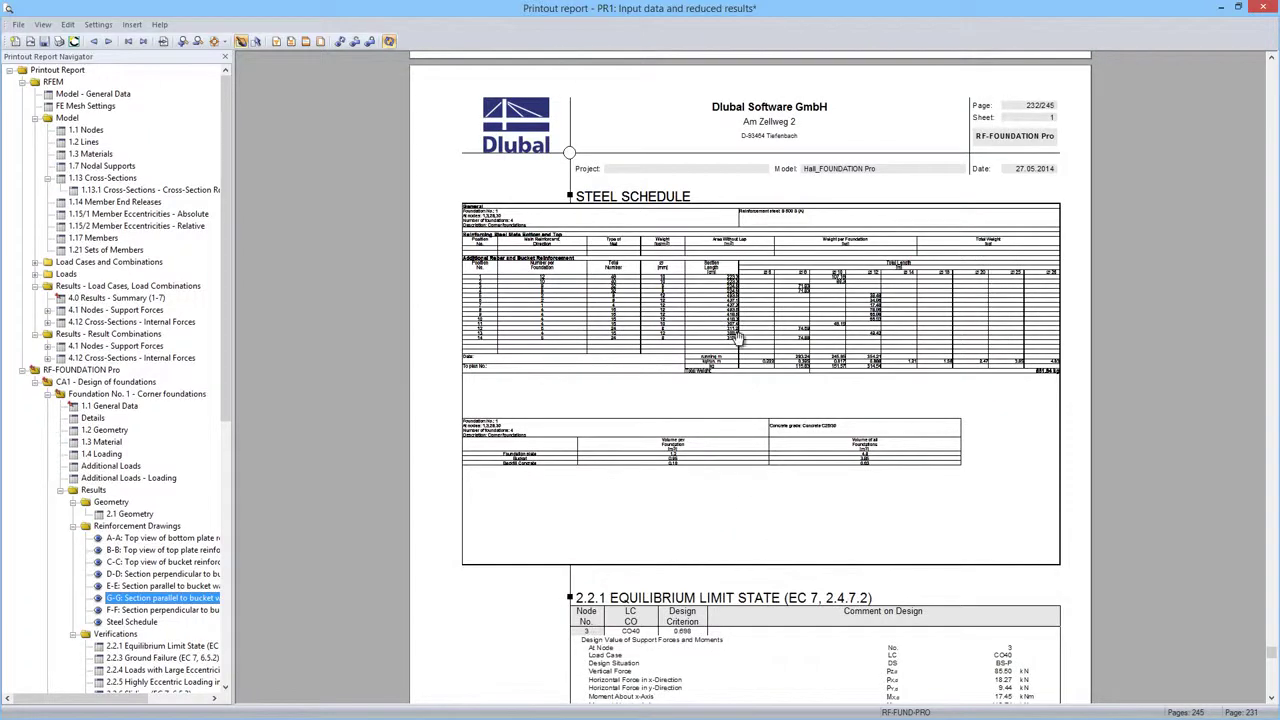
Review foundation no. 1's verifications in the report, from equilibrium limit state to bending failure of the plate
scroll(738, 345, "down", 5)
scroll(738, 350, "down", 4)
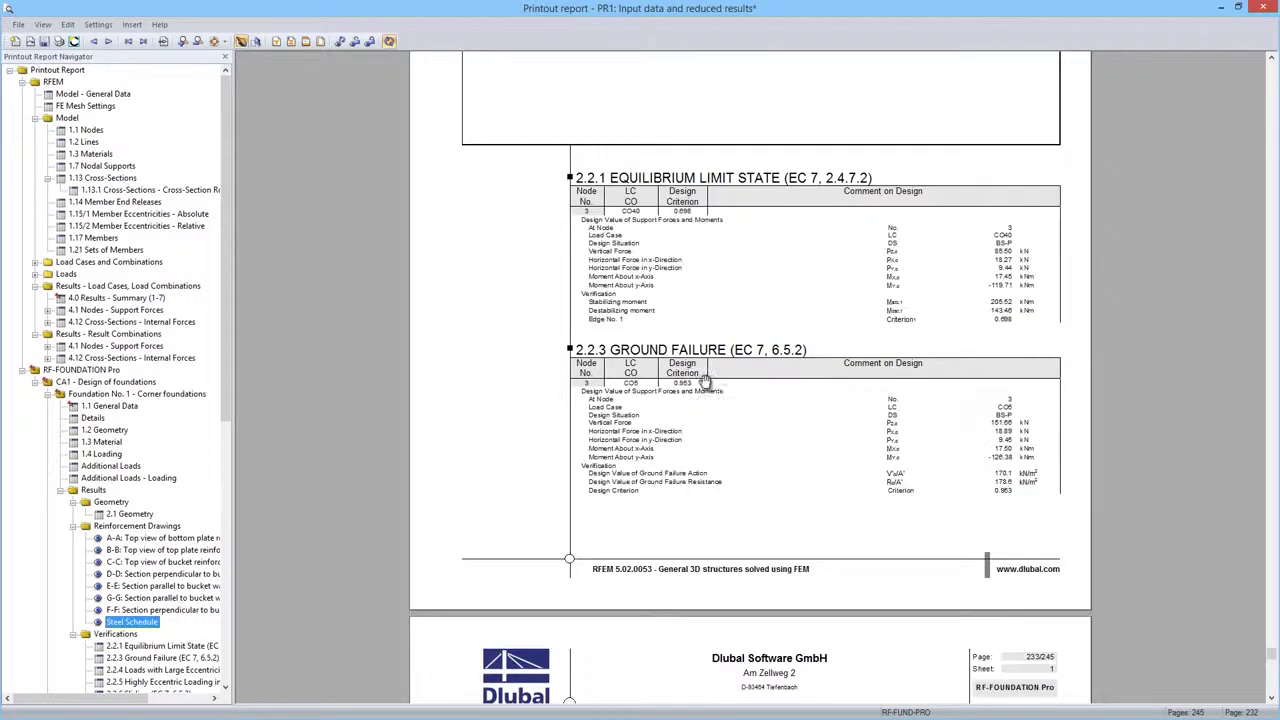
scroll(705, 383, "down", 3)
scroll(705, 383, "down", 11)
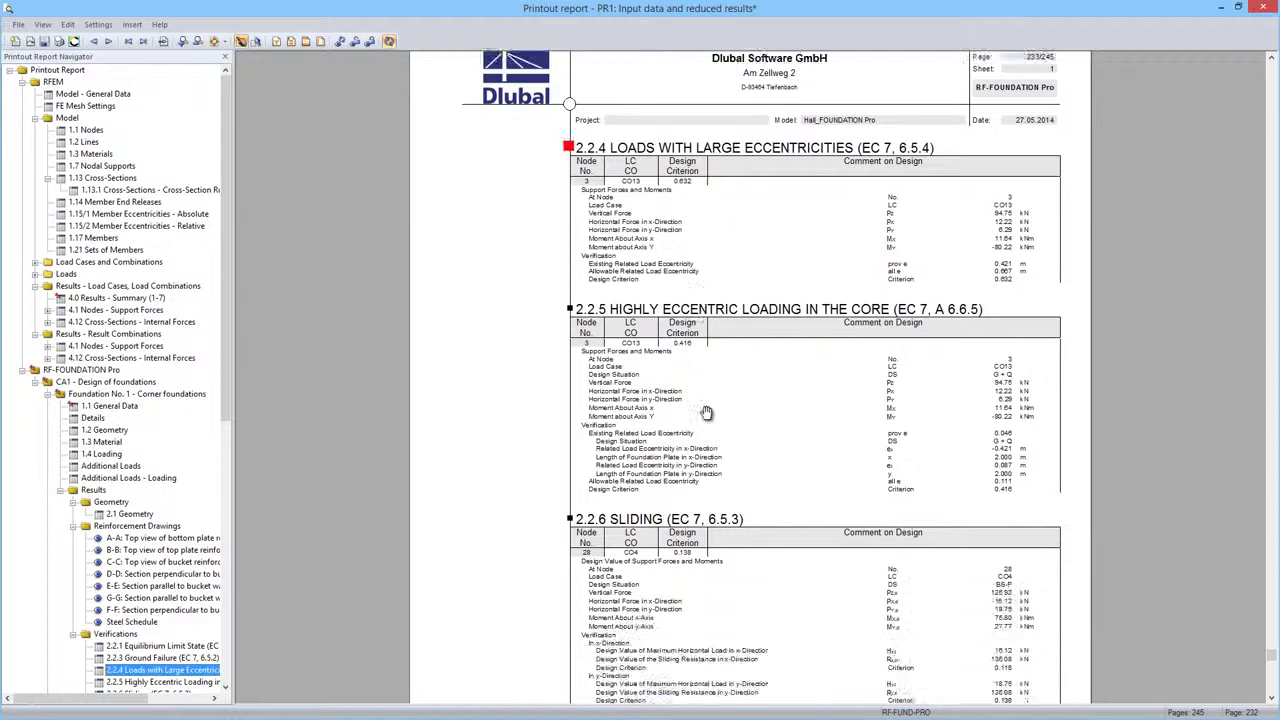
scroll(706, 412, "down", 5)
scroll(700, 414, "down", 1)
View foundation no. 2's equilibrium limit state verification and its F-F section perpendicular to the bucket wall in y-direction
left_click_drag(233, 362, 229, 654)
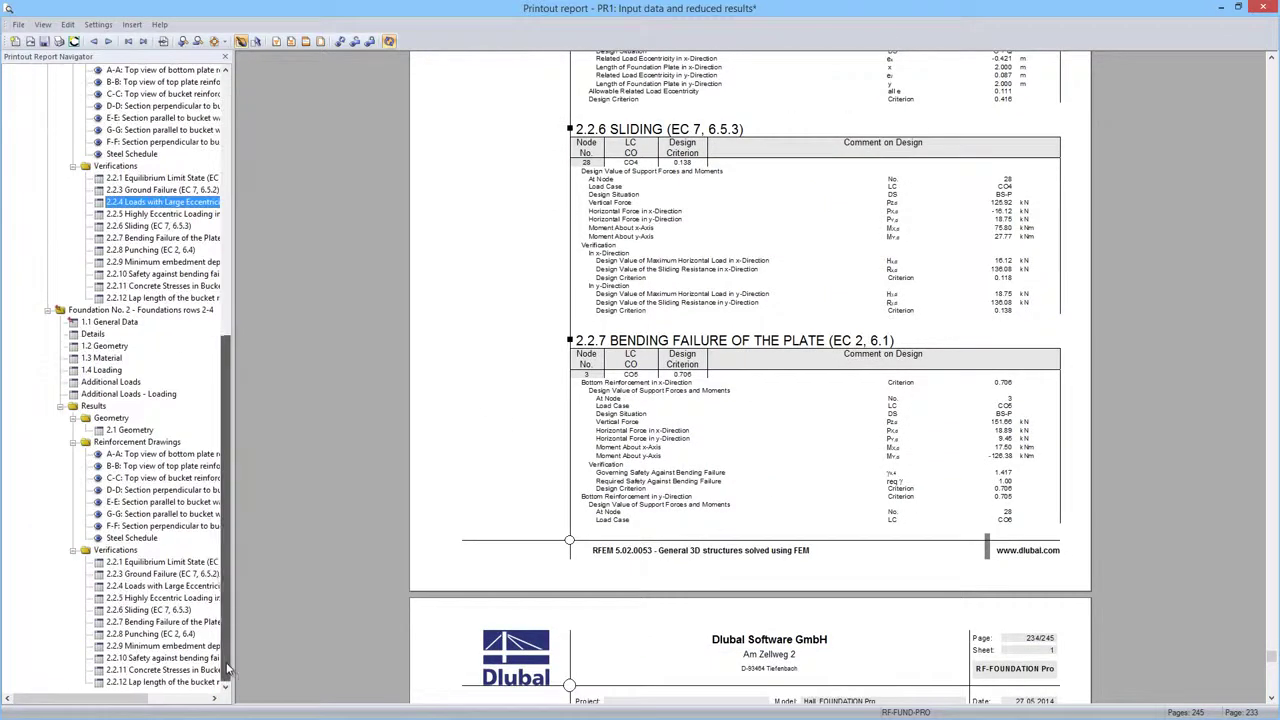
left_click(170, 566)
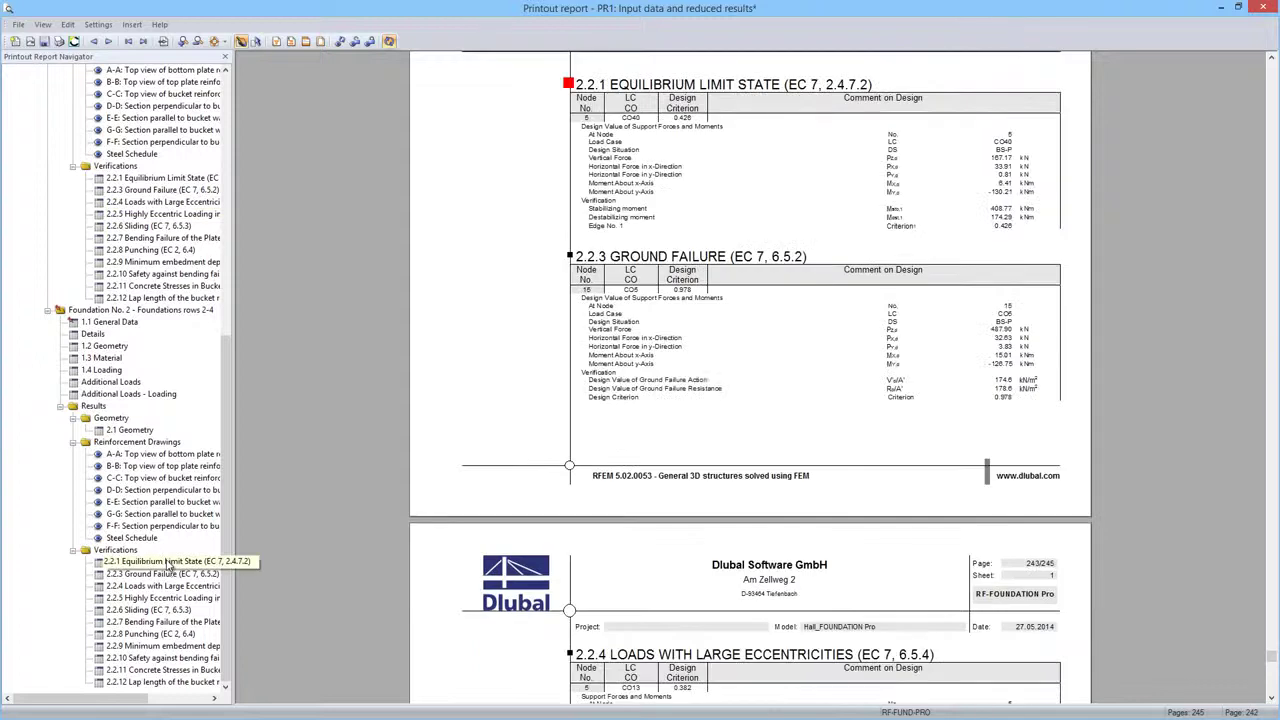
left_click(172, 527)
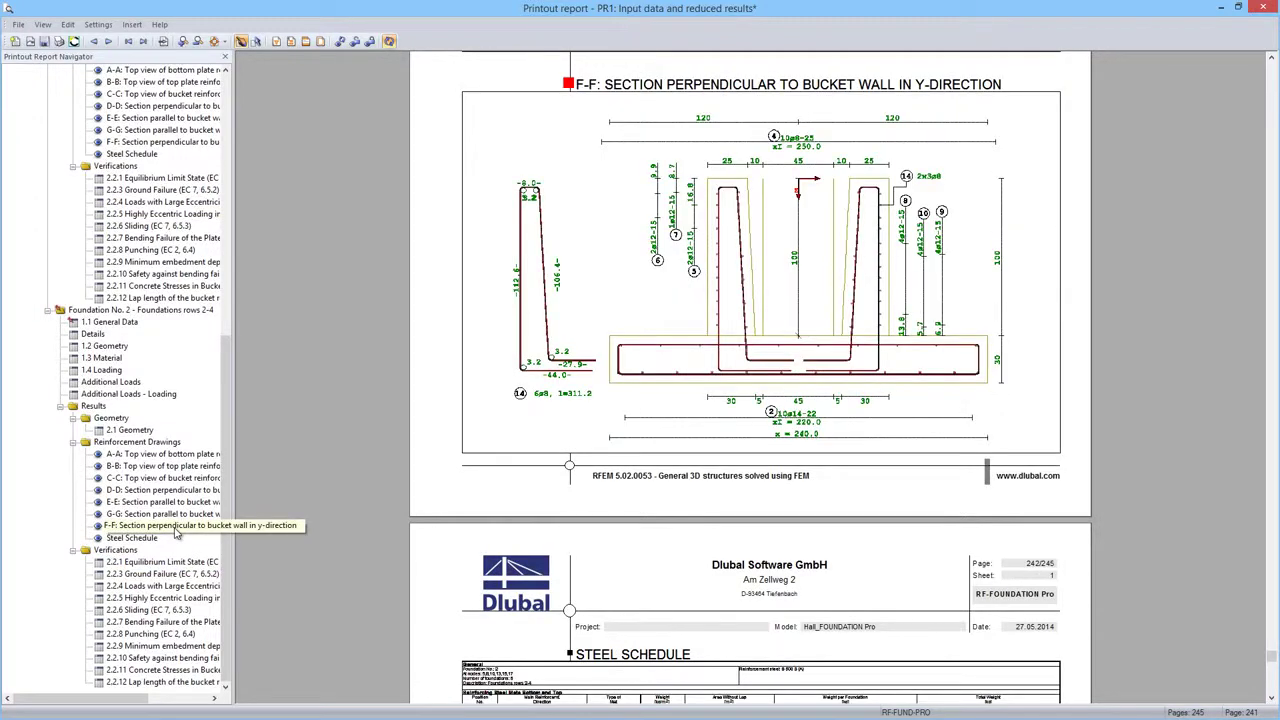
left_click(19, 25)
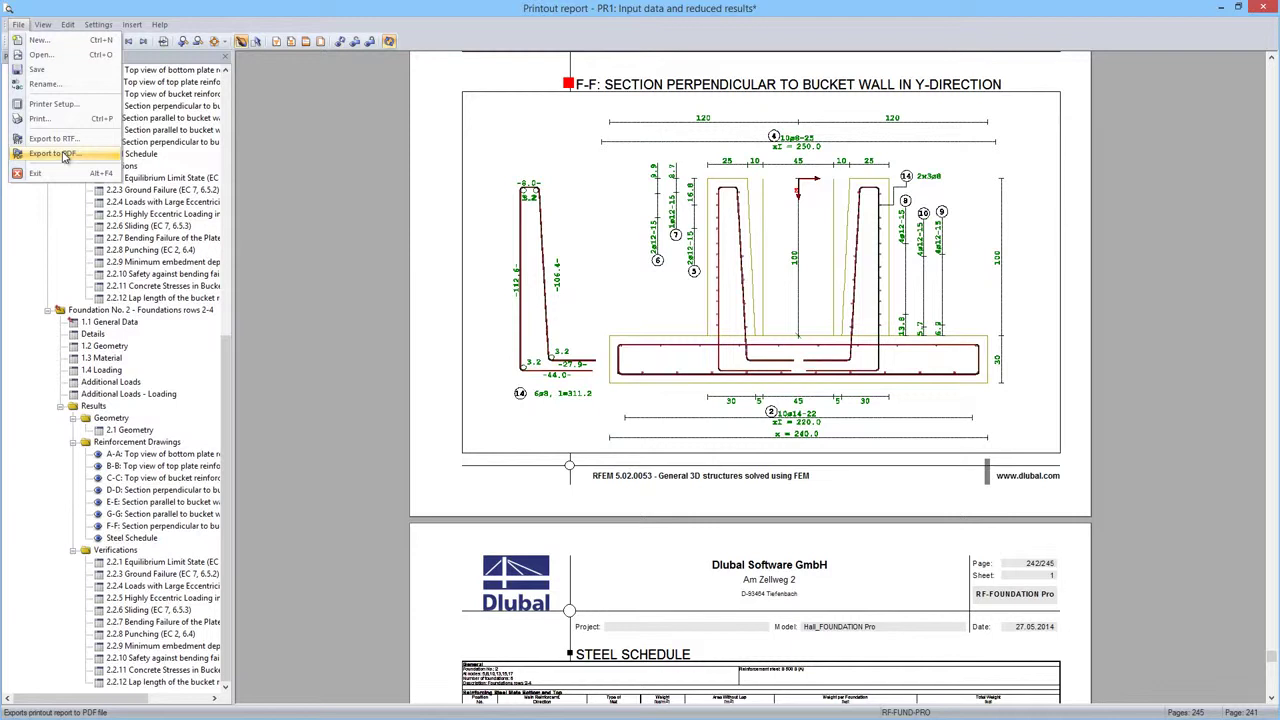
left_click(281, 190)
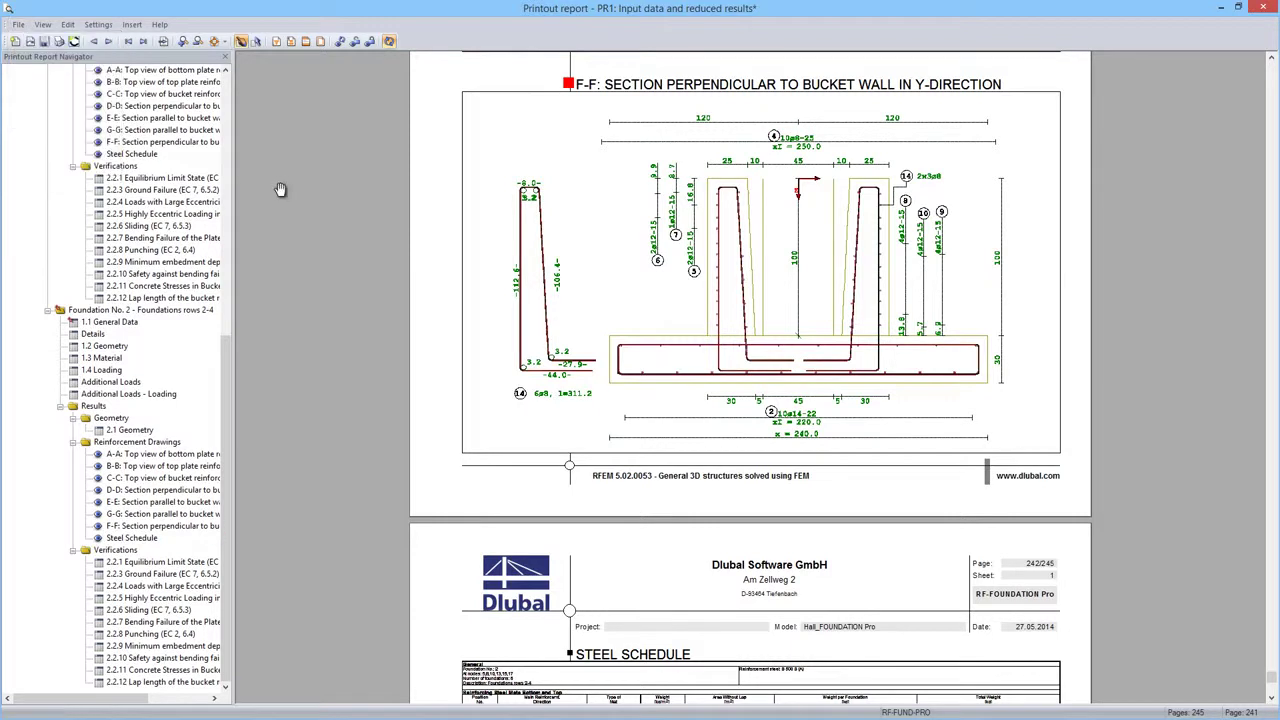